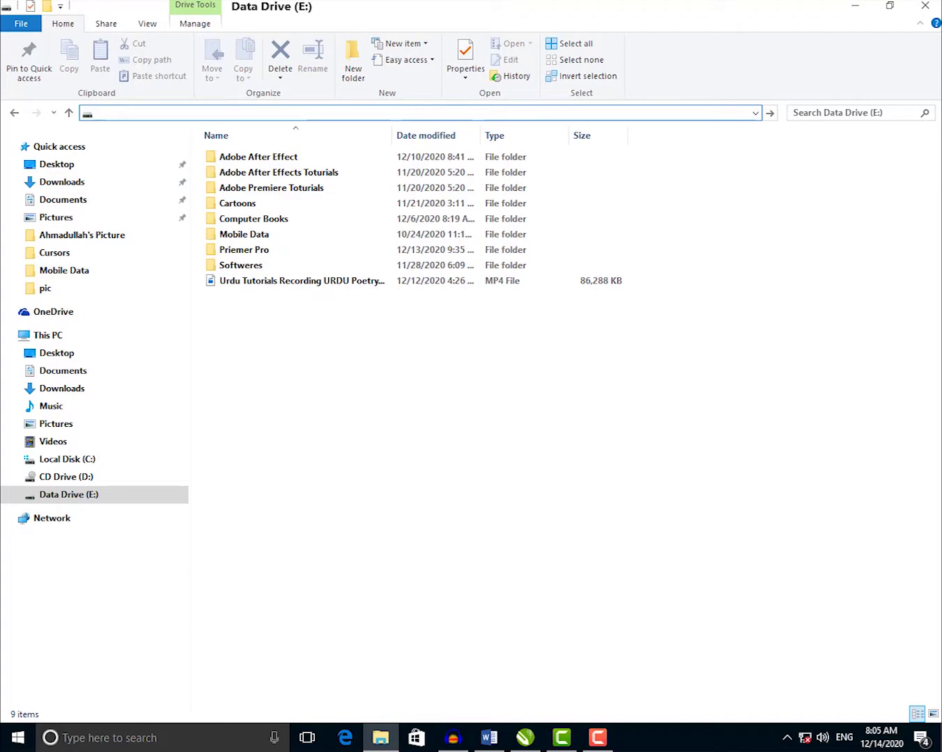
Launch Word by running "WINWORD" from File Explorer, maximize its window and create a blank document.
type("WIN")
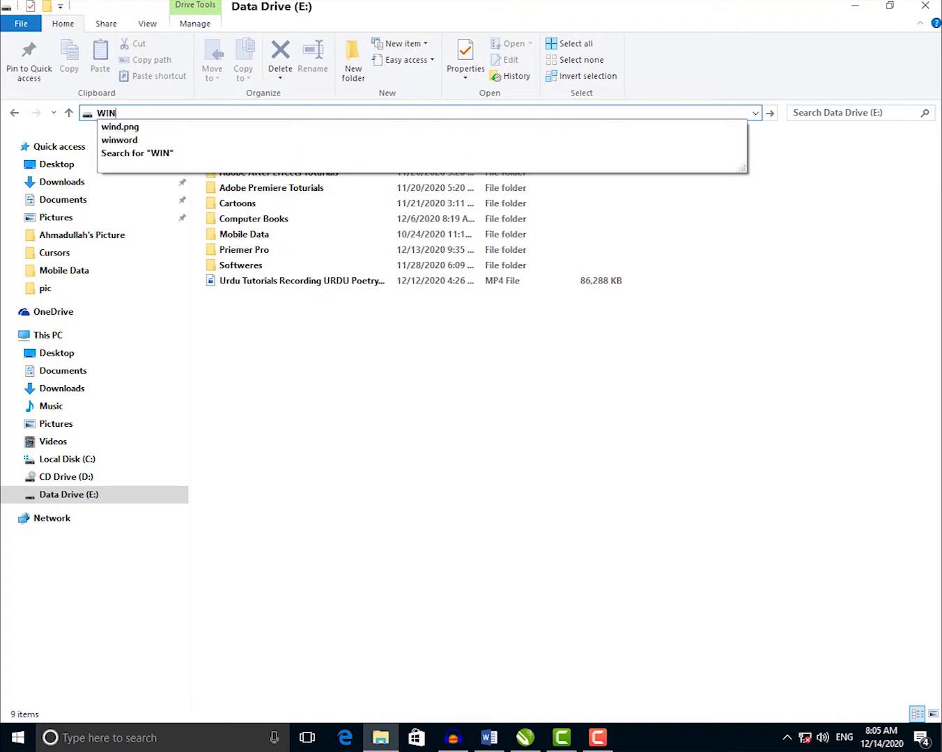
type("WORD")
key("Return")
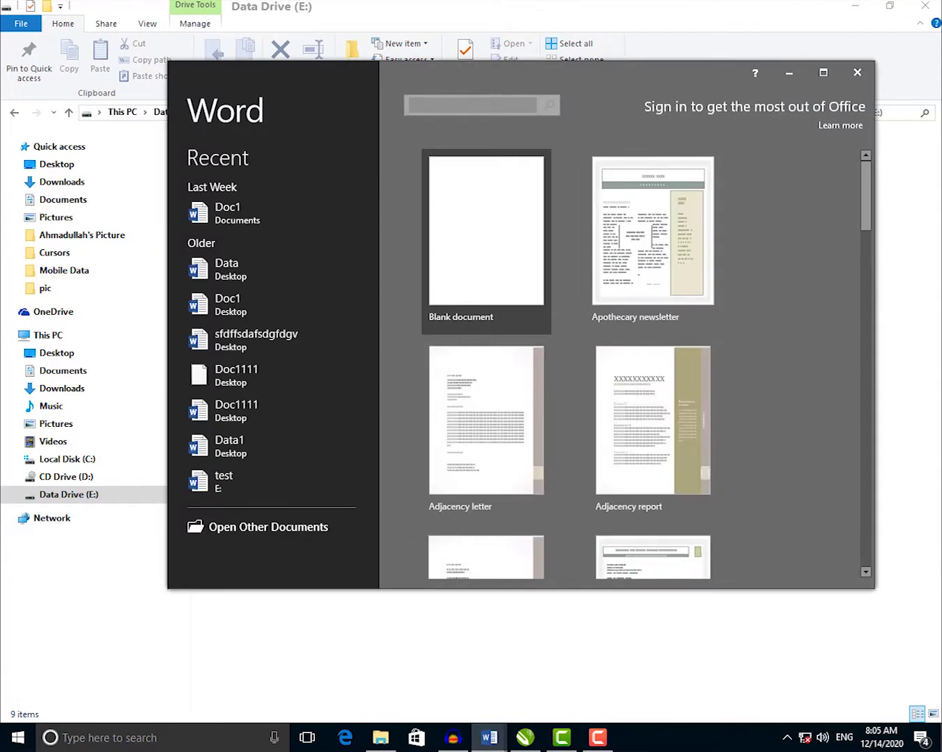
left_click(823, 71)
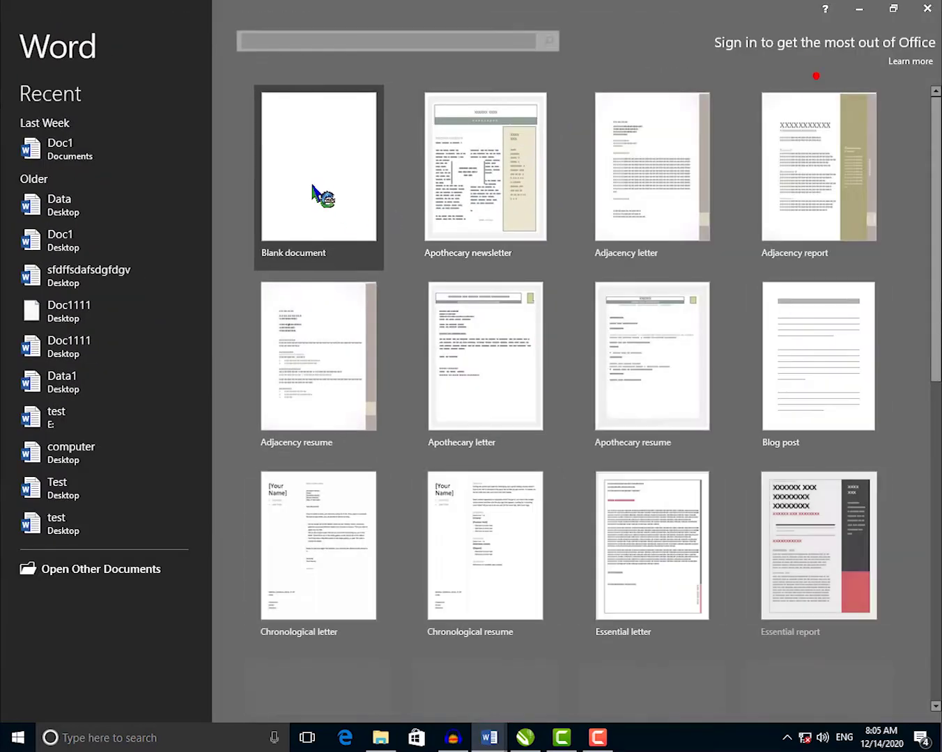
left_click(306, 196)
left_click(374, 281)
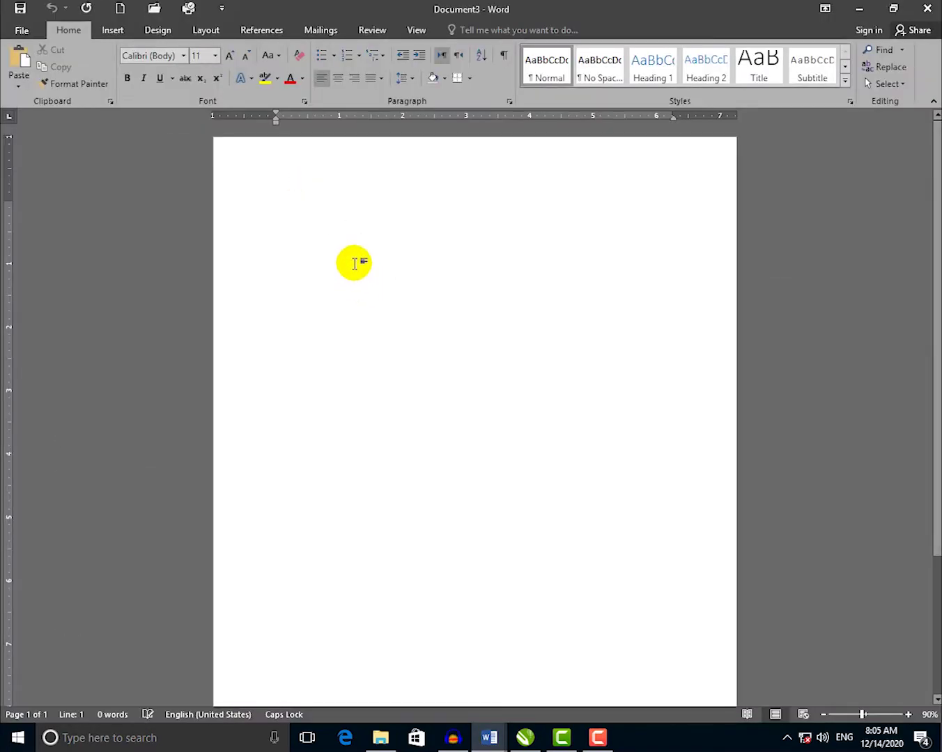
Insert a table with 8 columns and 6 rows using the table size grid.
left_click(114, 31)
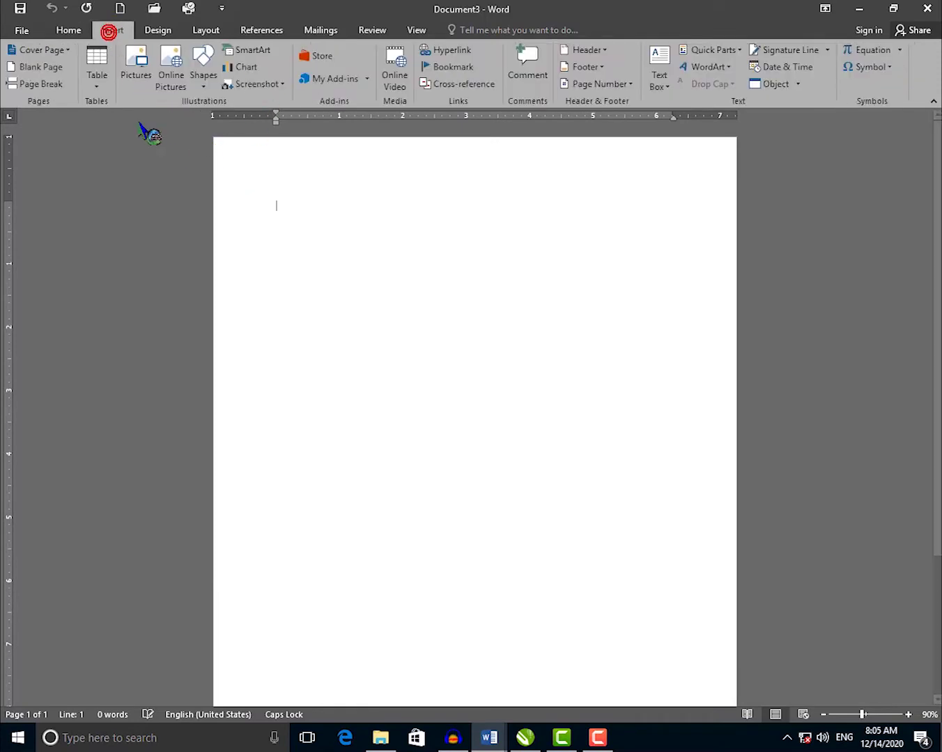
left_click(103, 84)
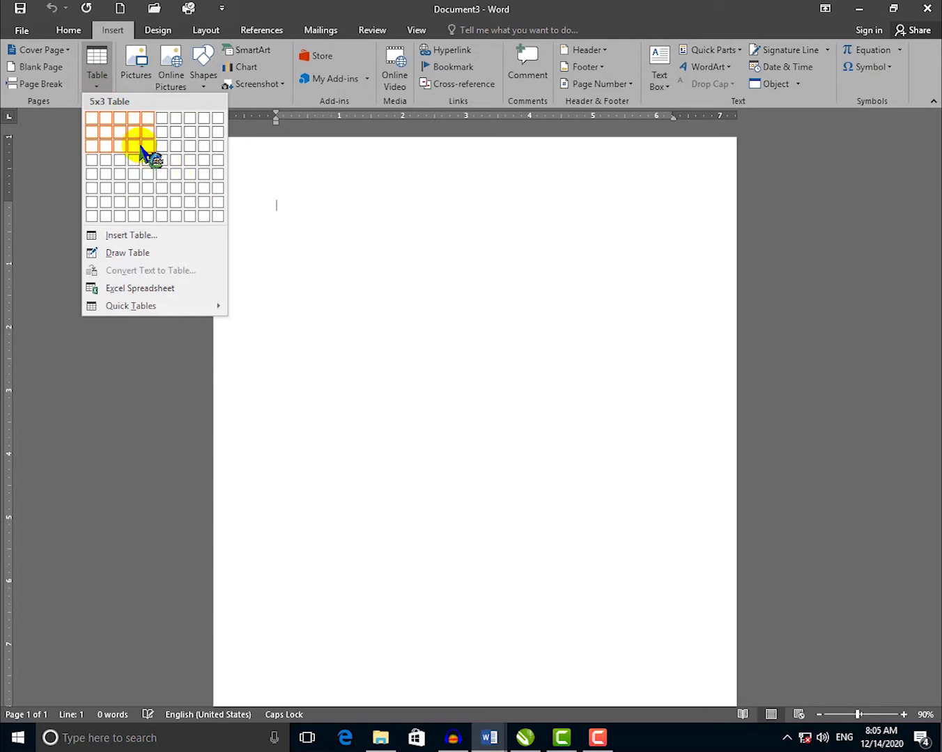
left_click(195, 190)
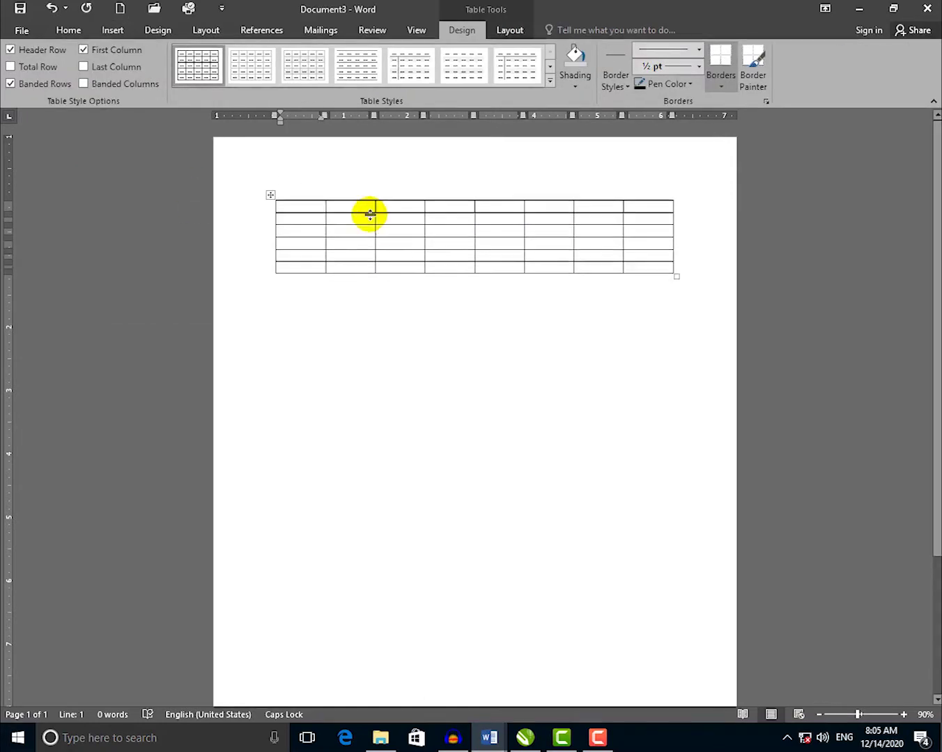
Select individual table columns and rows one after another, covering the first three of each.
left_click(299, 197)
left_click(304, 196)
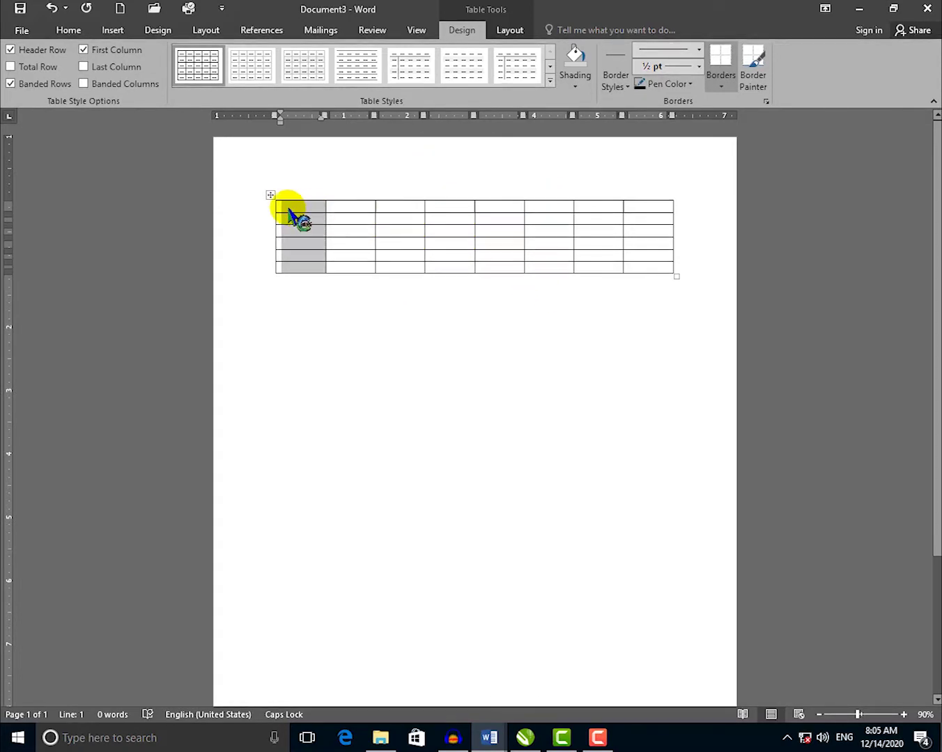
left_click_drag(259, 213, 613, 211)
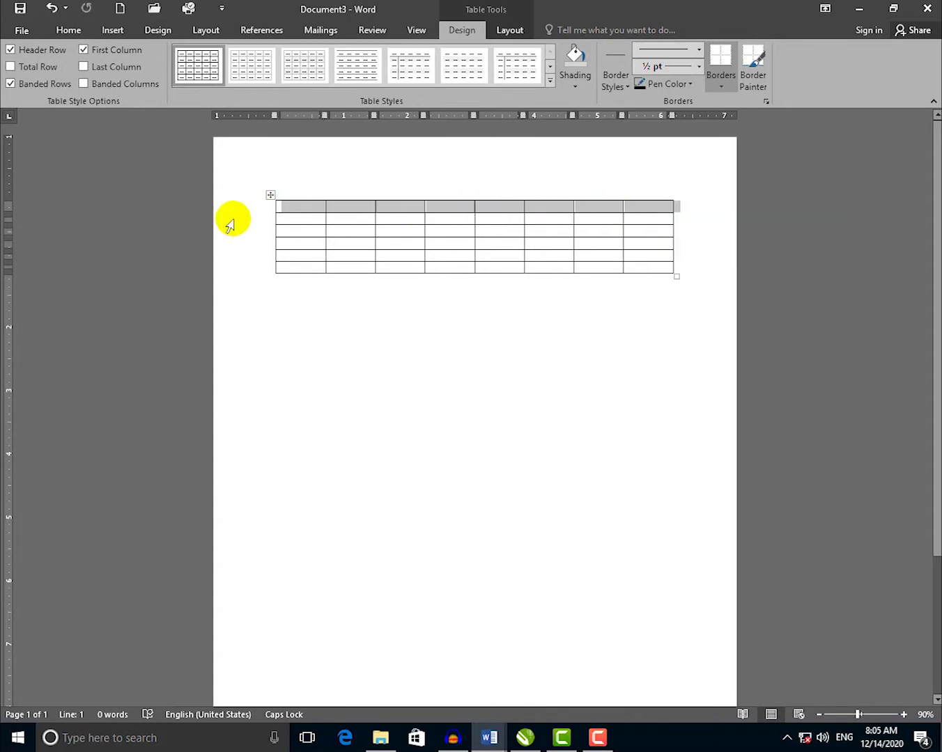
left_click(295, 193)
left_click(352, 191)
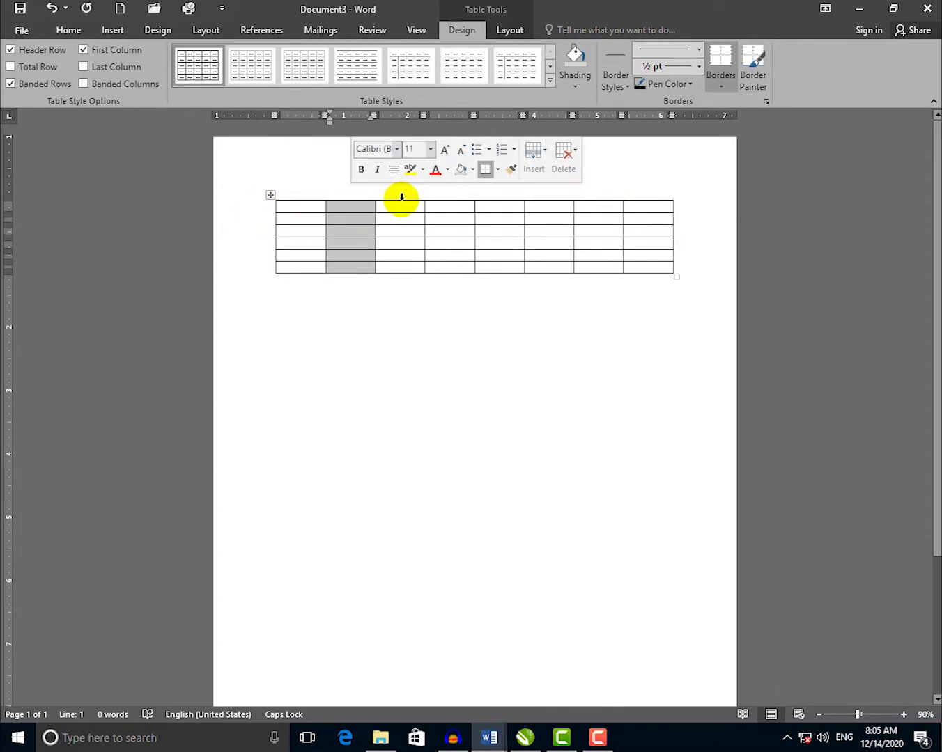
left_click(399, 197)
left_click(259, 208)
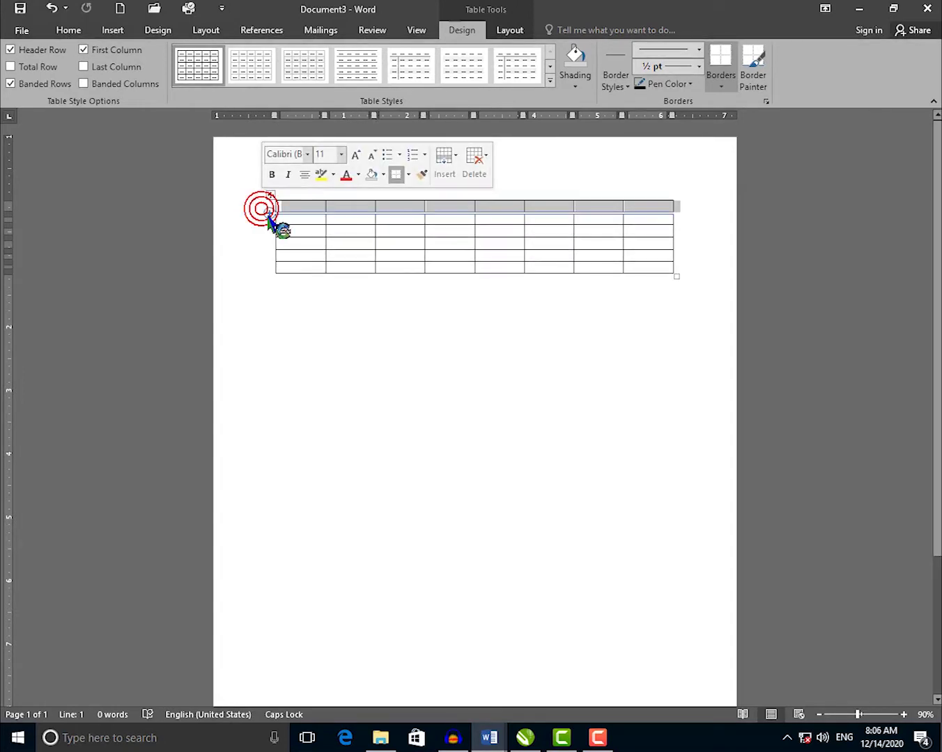
left_click(255, 220)
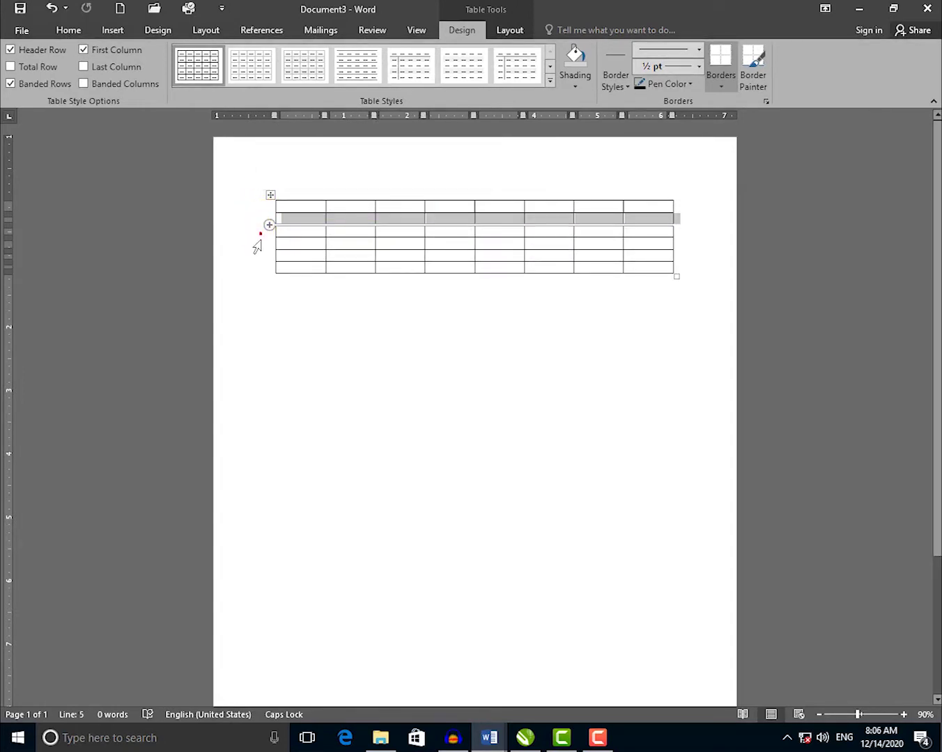
left_click(258, 231)
Deselect the table and place the cursor in each of the first four cells of its top row.
left_click(393, 319)
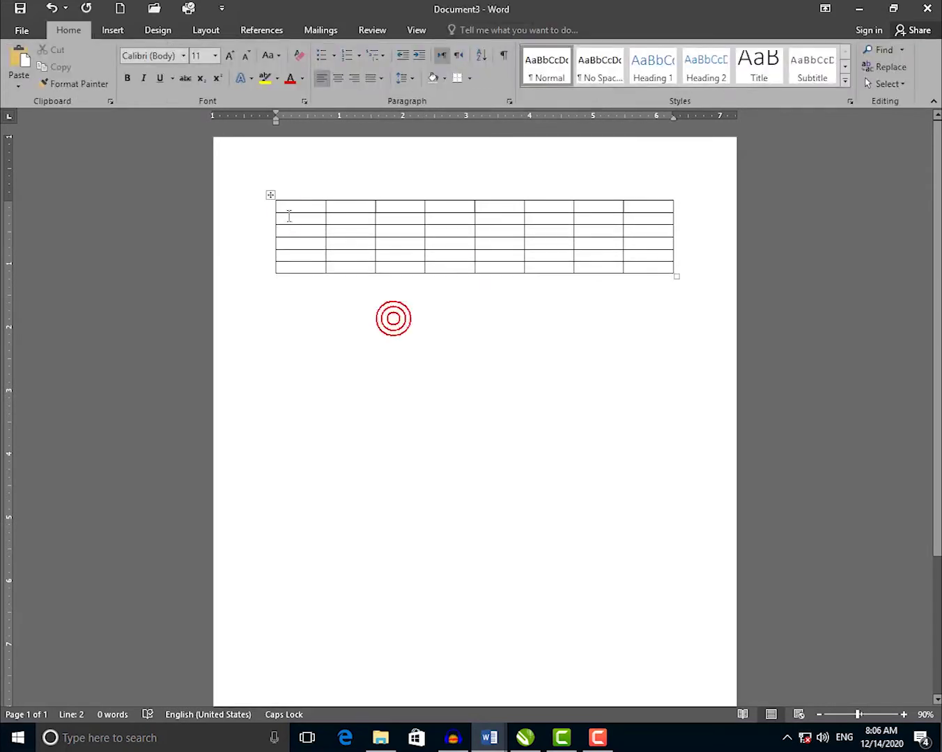
left_click(289, 206)
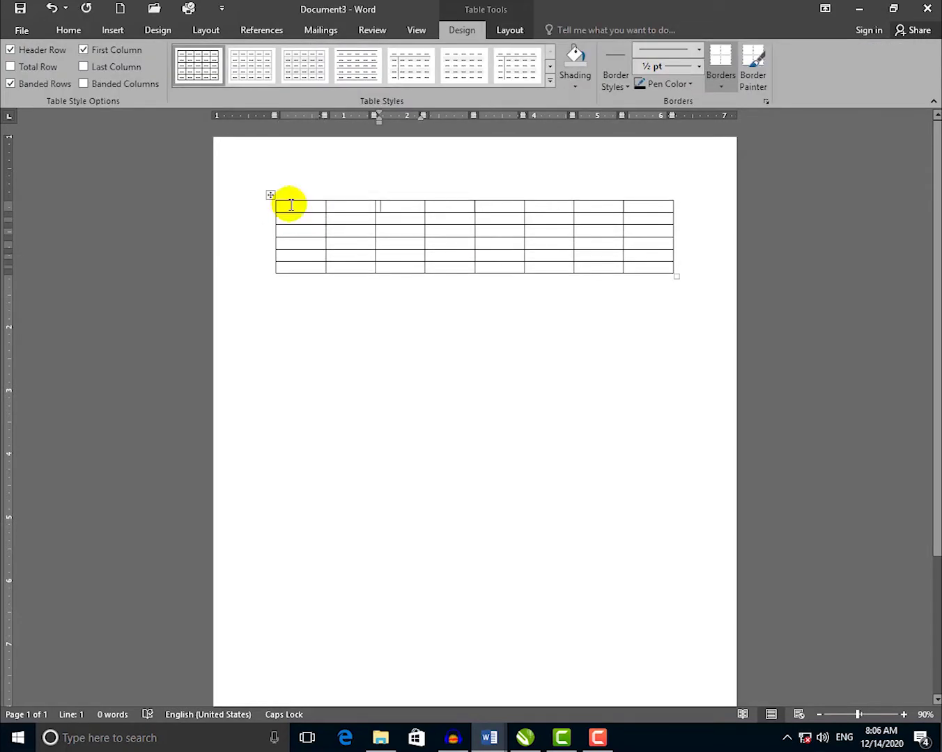
left_click(339, 204)
left_click(400, 207)
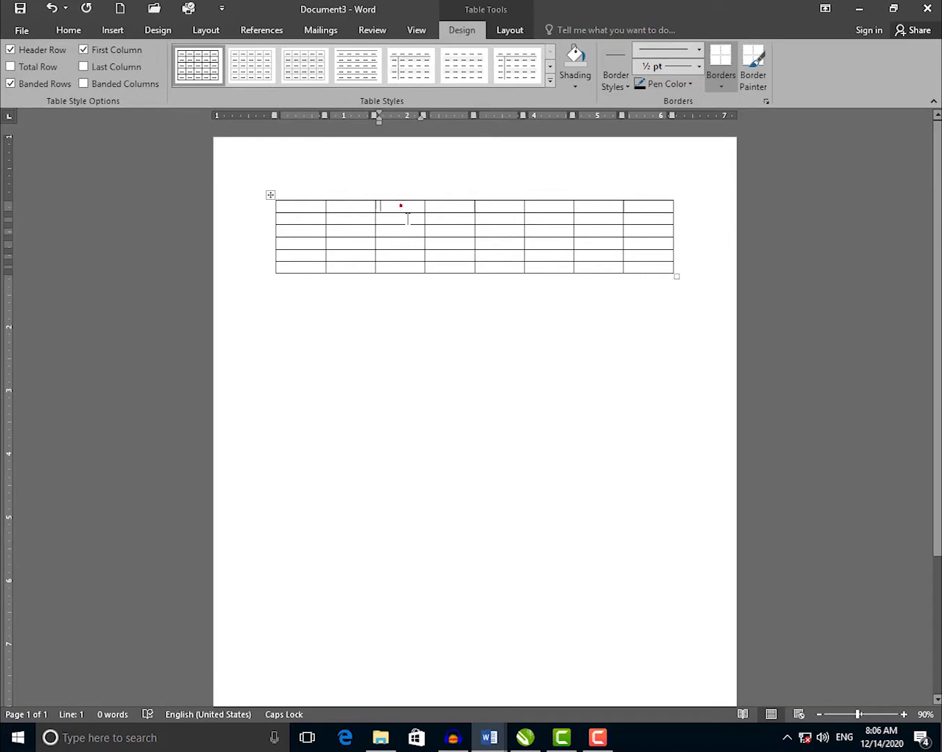
left_click(433, 208)
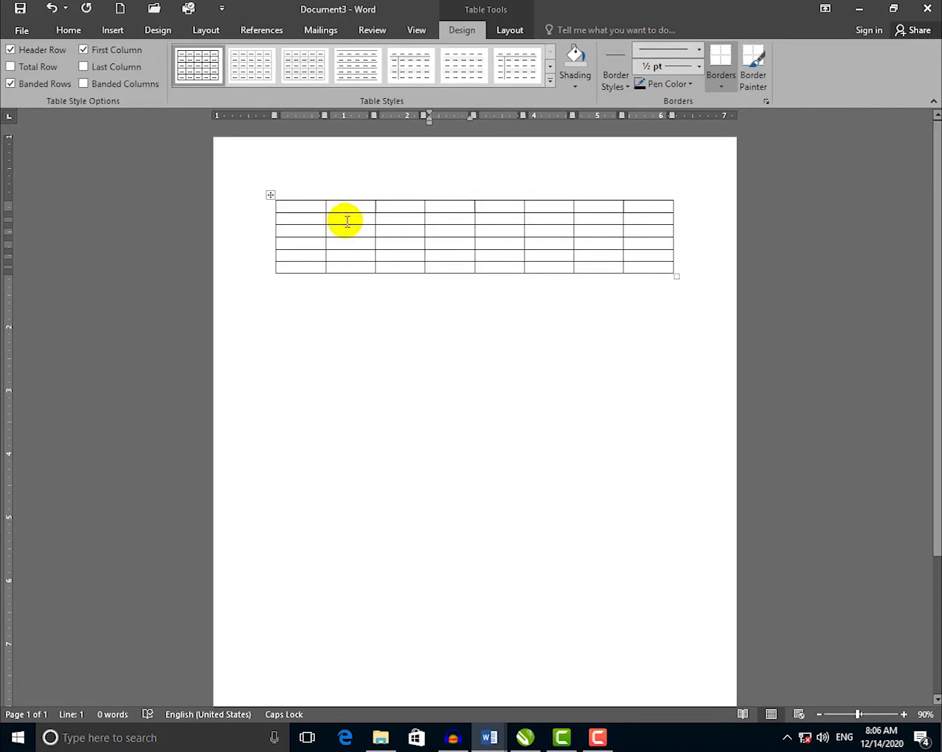
Select the whole 8-column table and delete it.
left_click(270, 195)
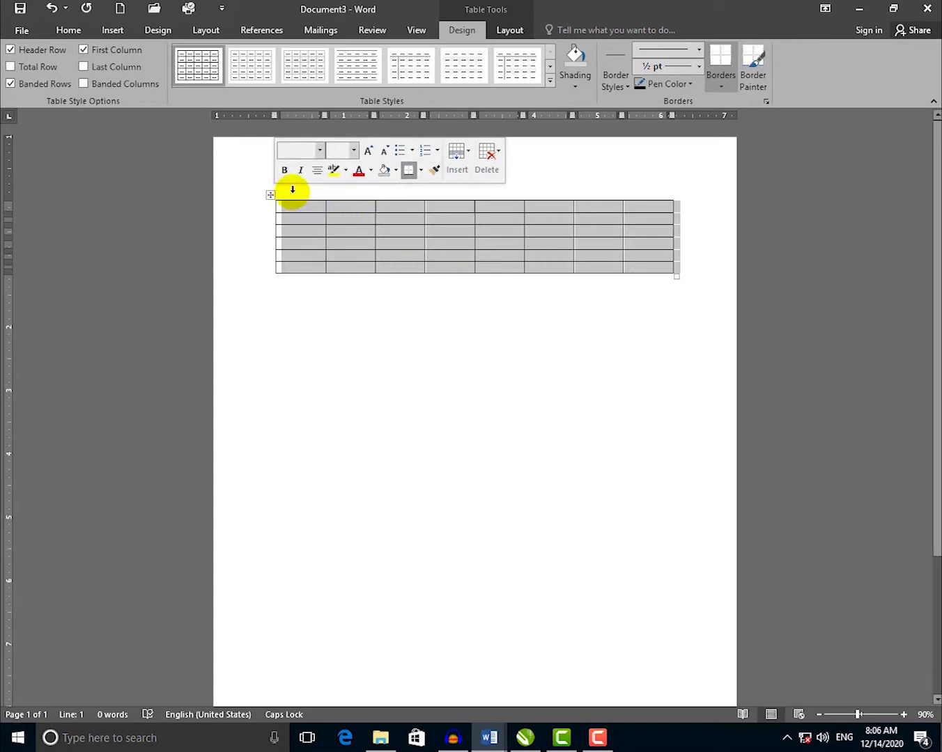
left_click(269, 197)
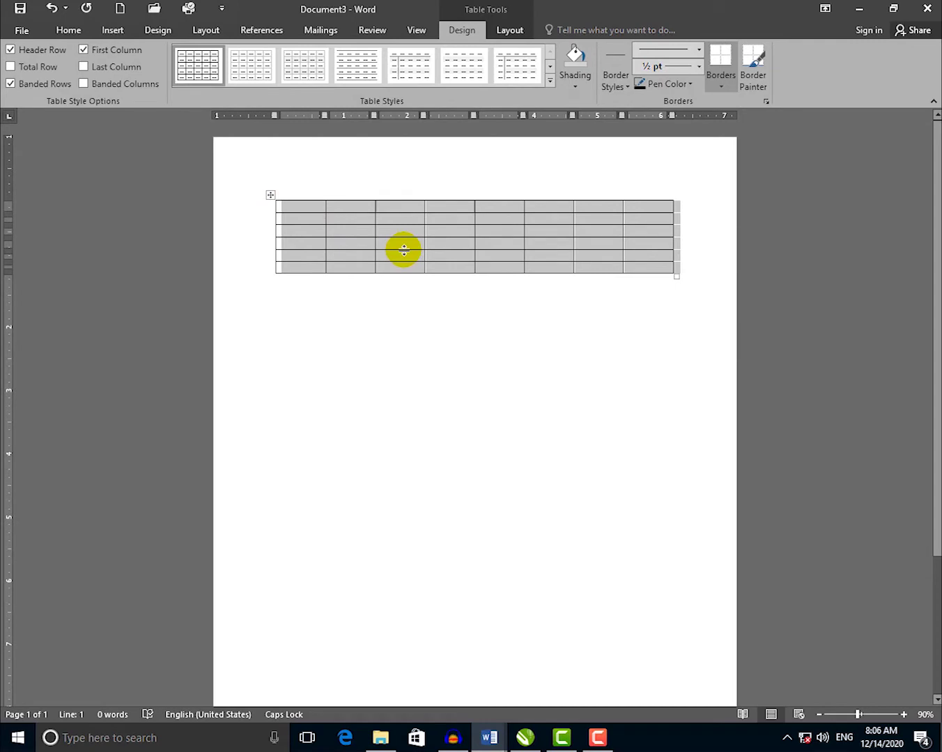
key("BackSpace")
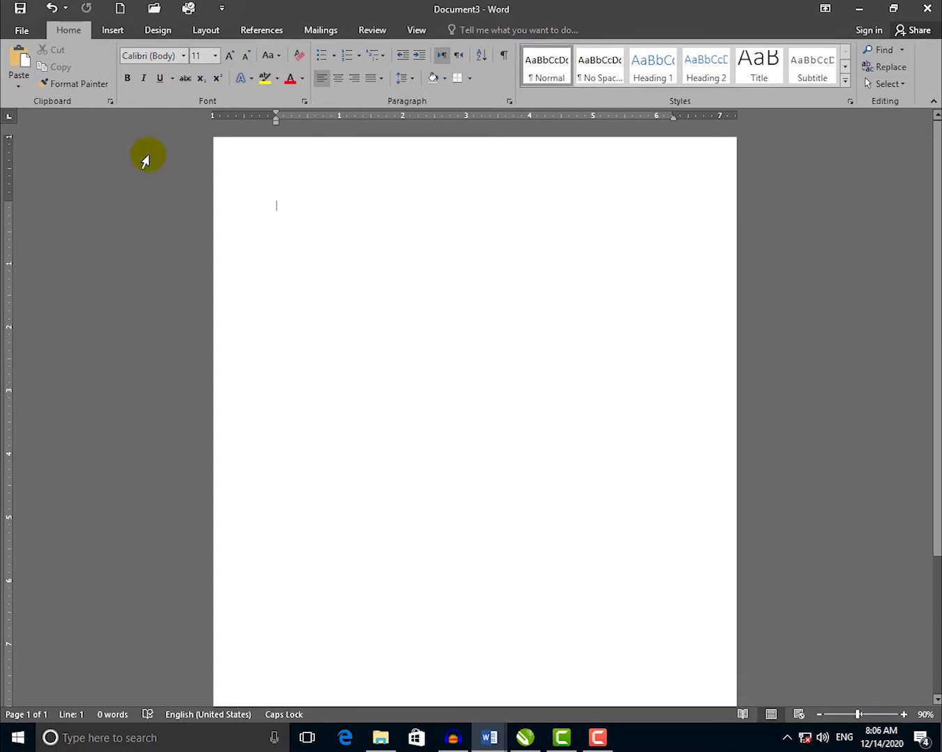
Insert a table with 4 columns, 10 rows and a fixed column width of about 1 inch through the Insert Table dialog.
left_click(112, 30)
left_click(97, 73)
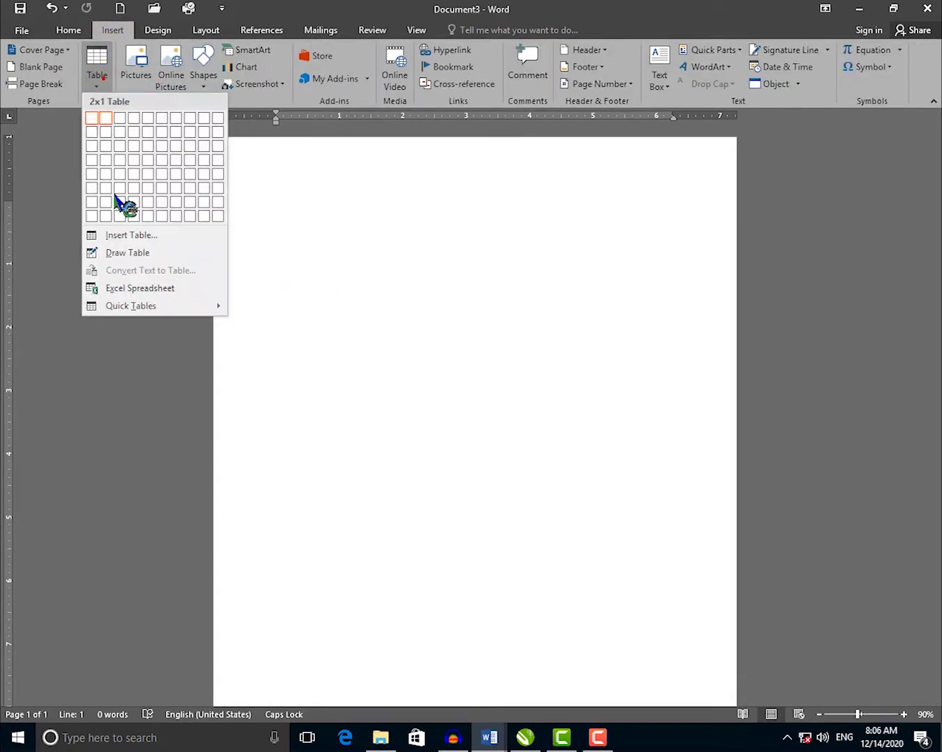
left_click(139, 236)
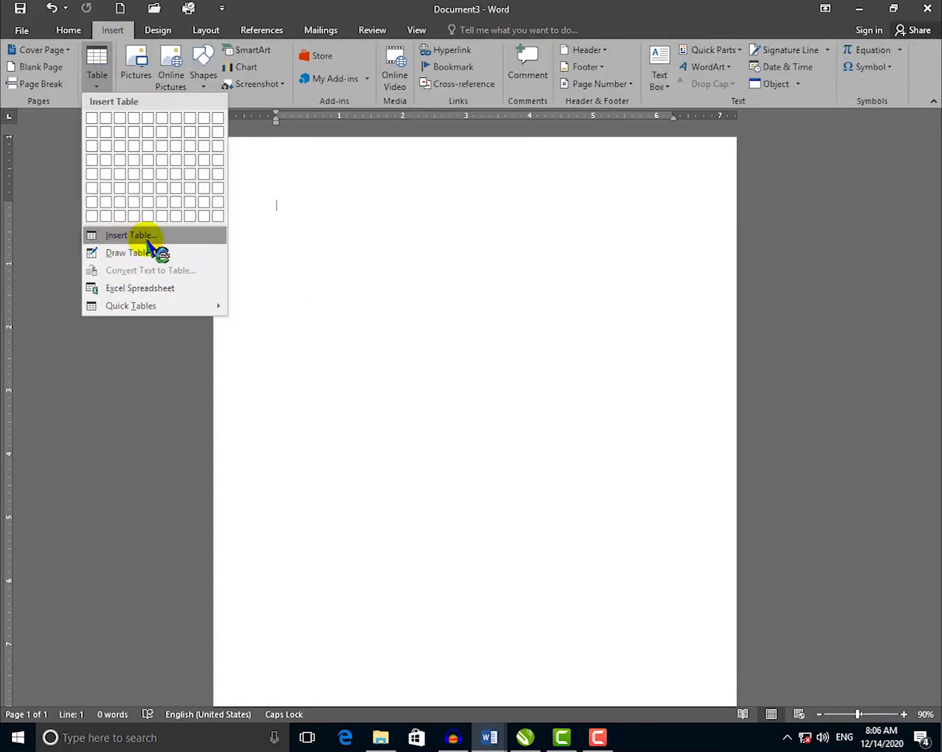
left_click_drag(479, 199, 598, 185)
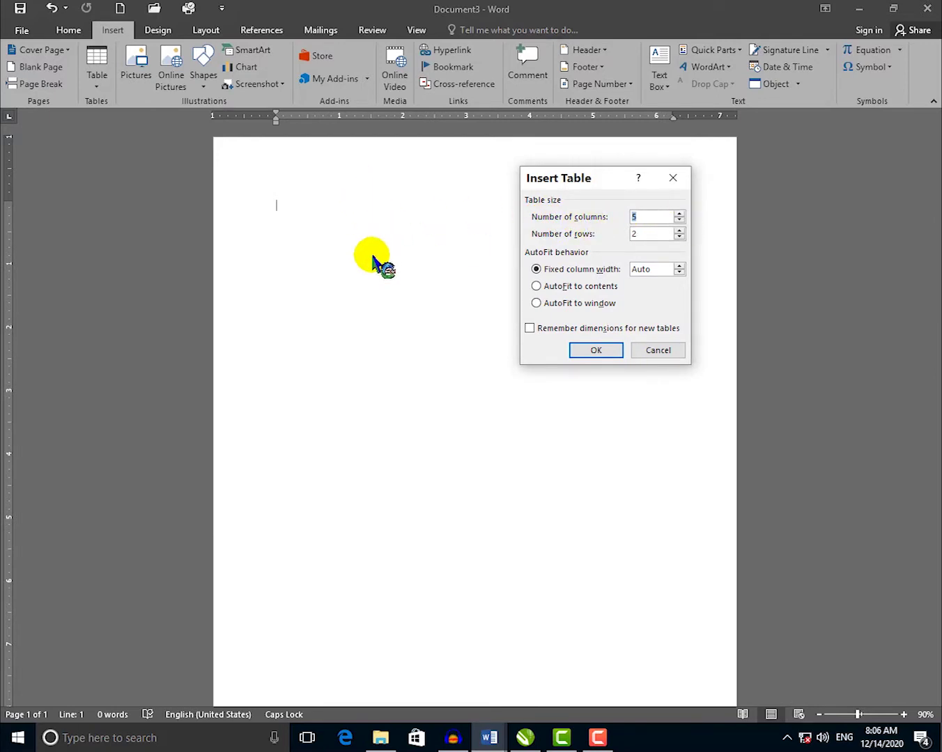
double_click(662, 215)
left_click(418, 214)
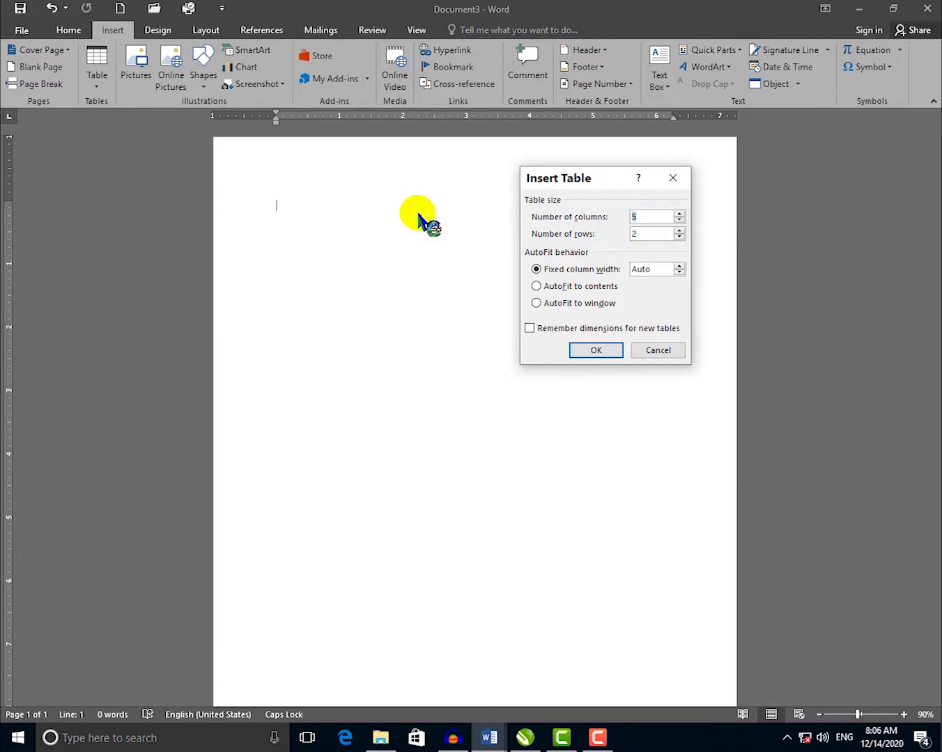
type("4")
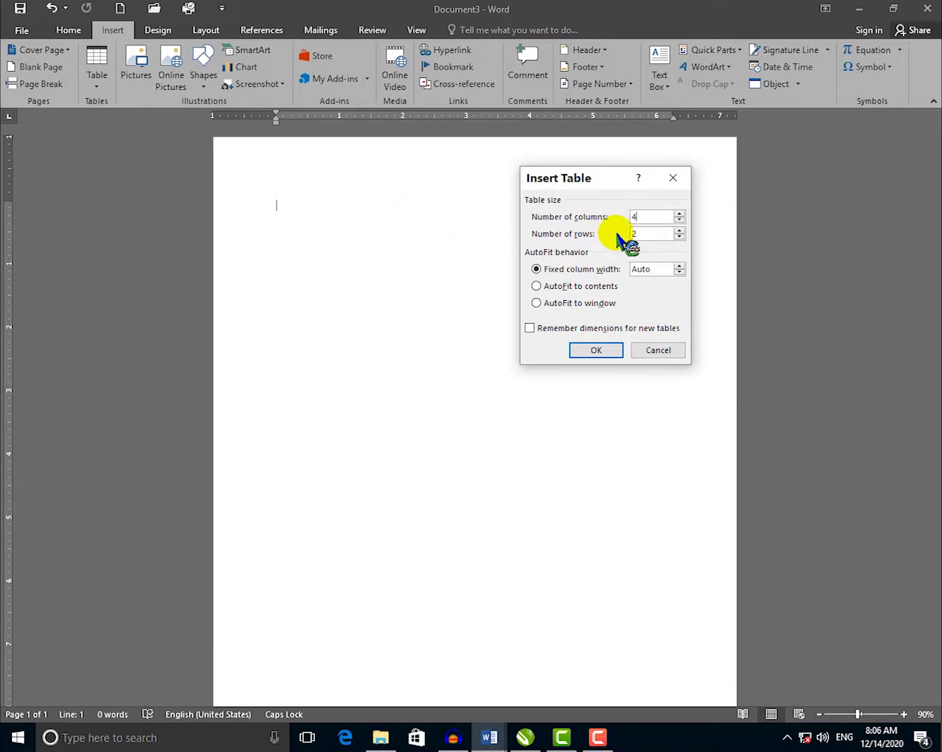
double_click(654, 233)
left_click(528, 223)
type("10")
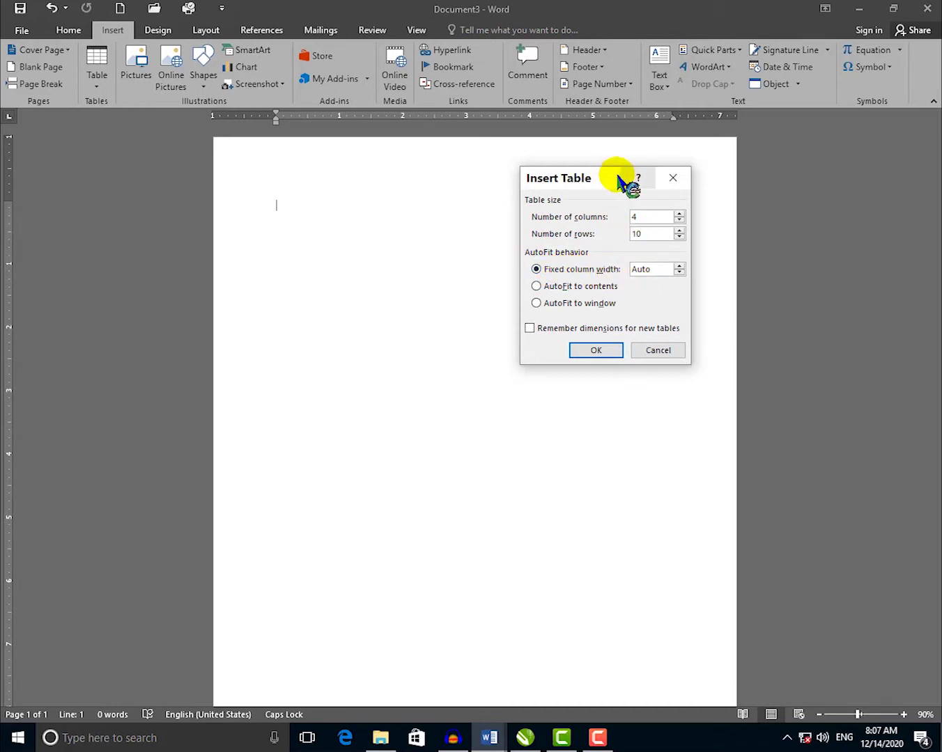
left_click_drag(620, 179, 555, 216)
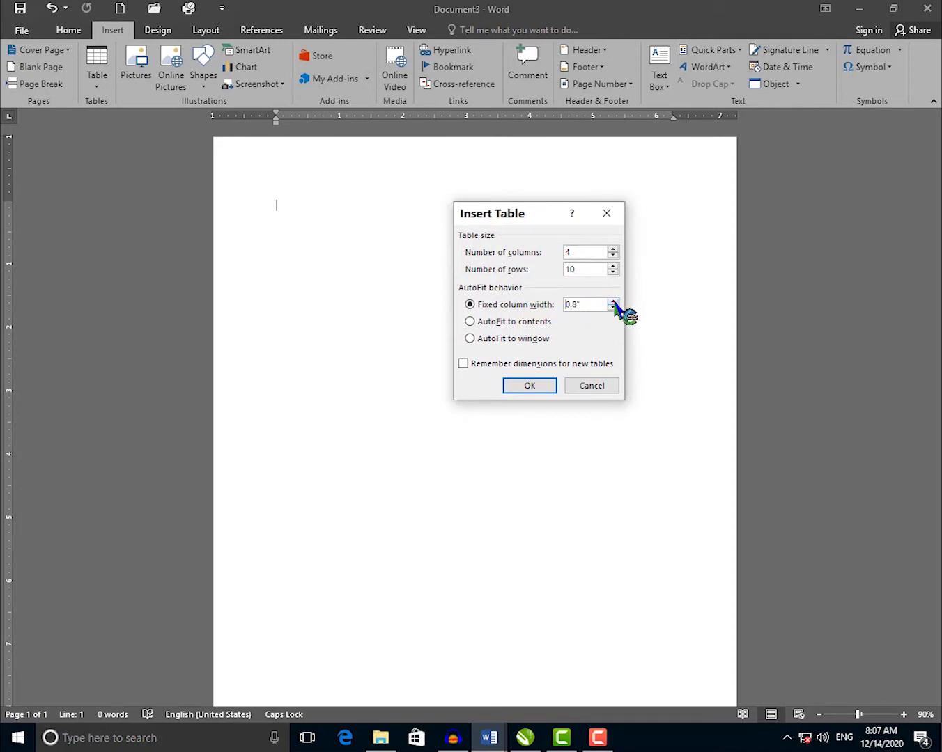
left_click(527, 386)
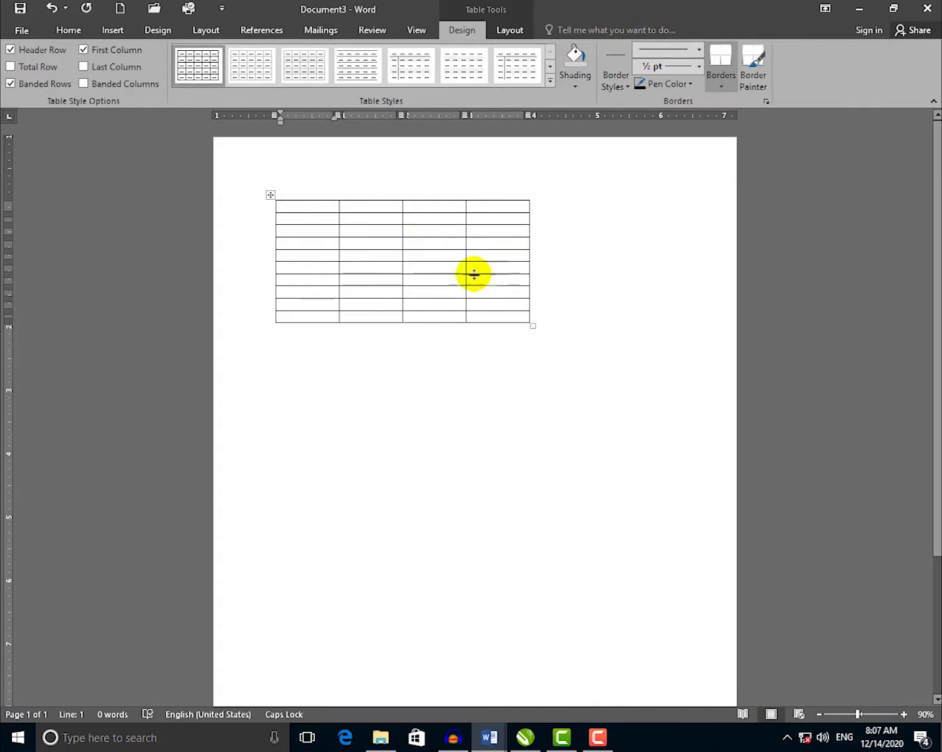
Delete the entire table with the fixed column width.
left_click(269, 195)
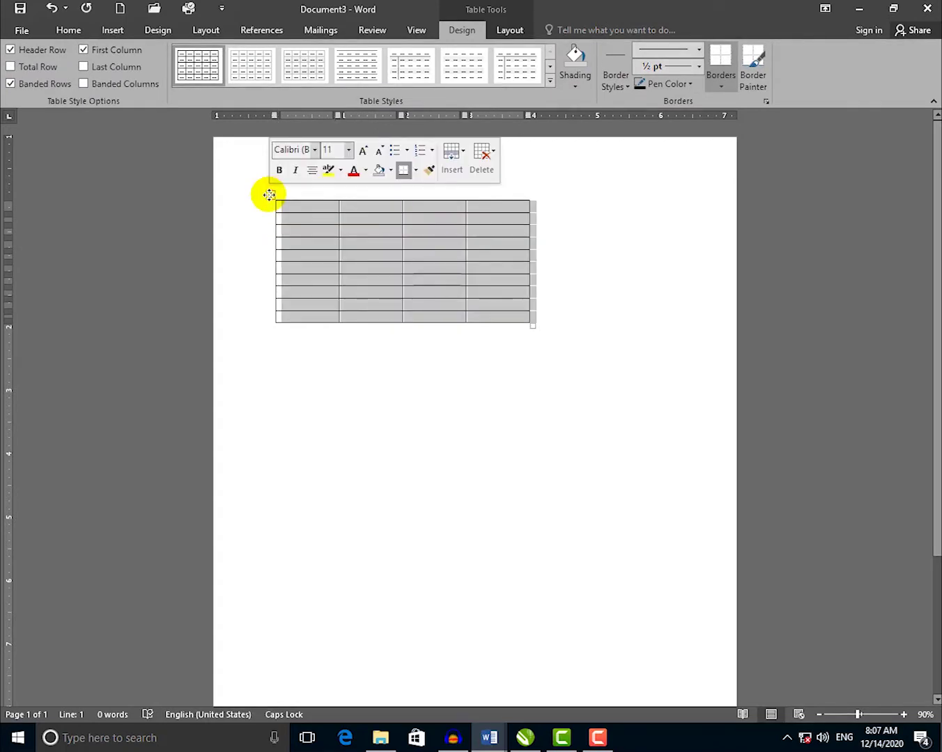
key("BackSpace")
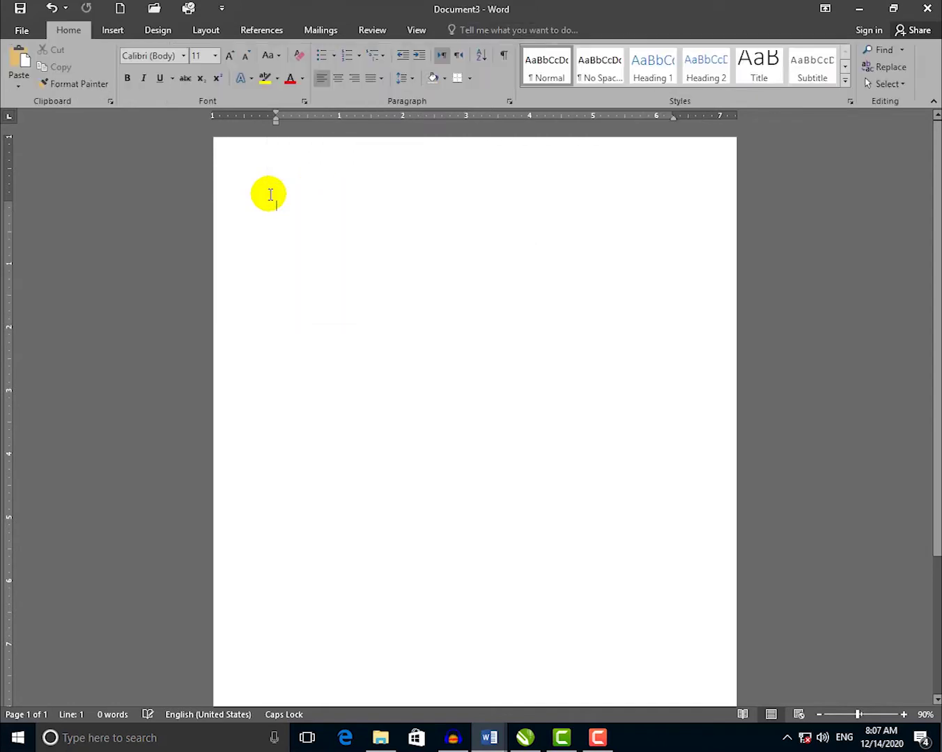
Insert a table with 4 columns and 10 rows using the AutoFit to contents option.
left_click(124, 33)
left_click(103, 83)
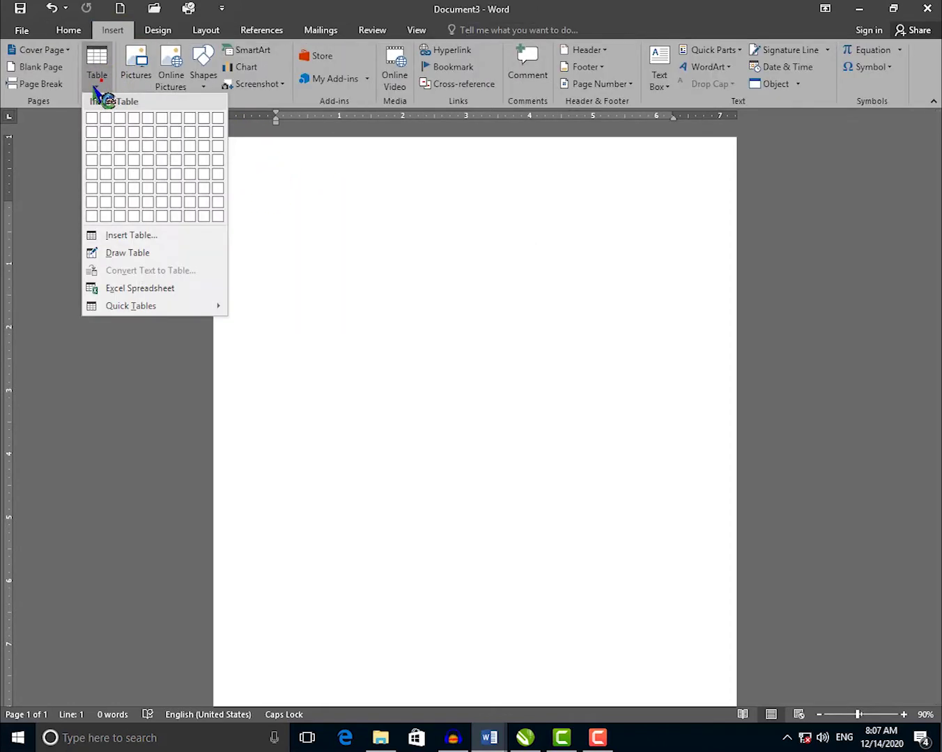
left_click(148, 237)
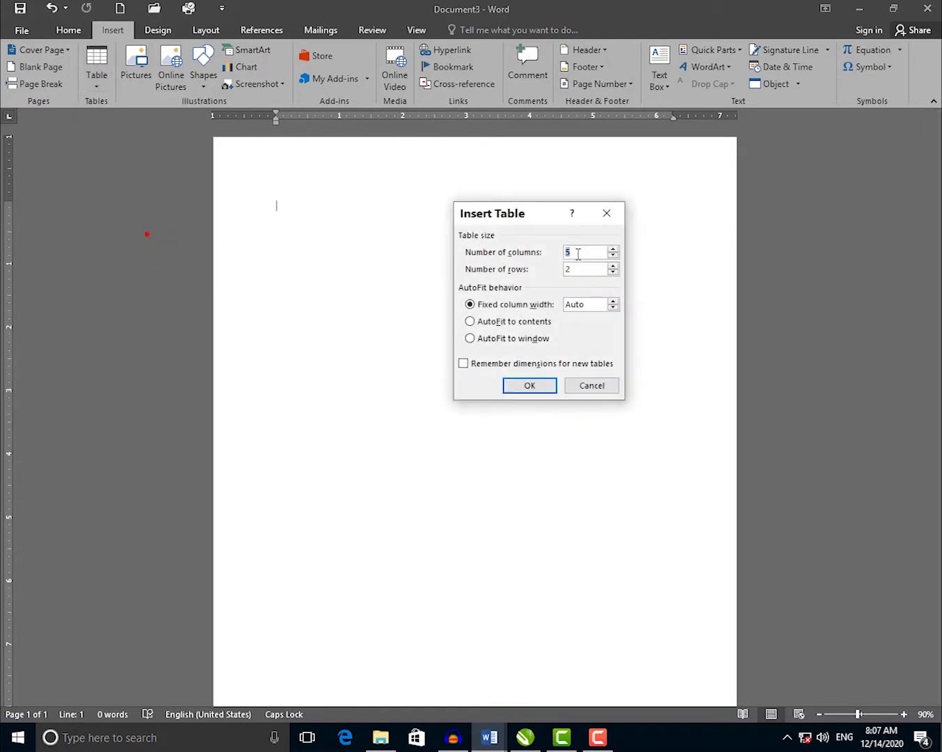
left_click_drag(533, 220, 511, 168)
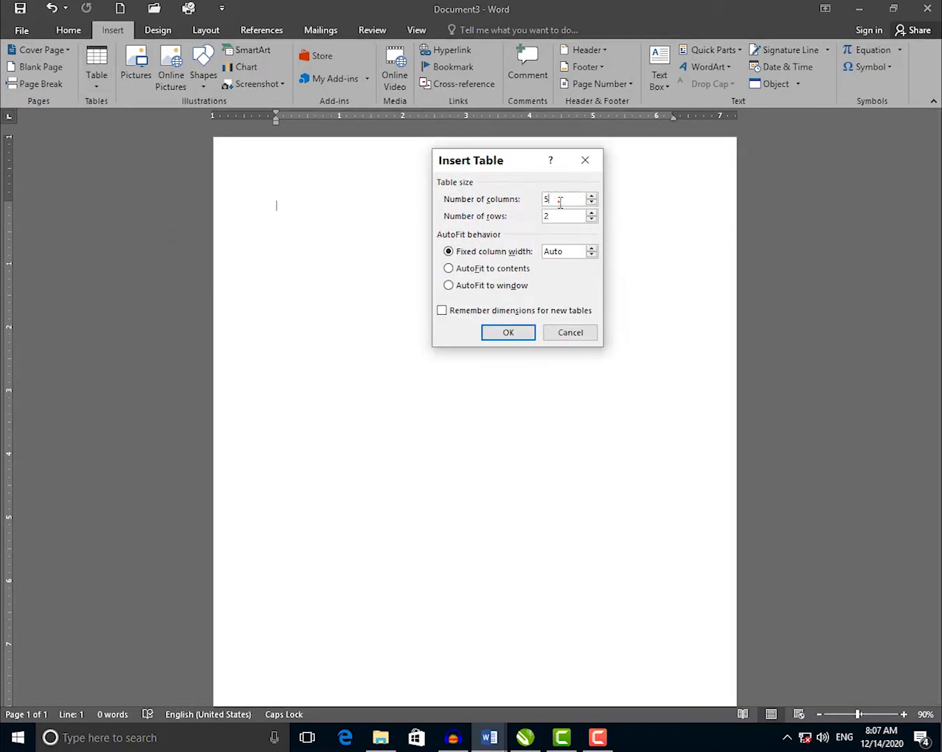
key("BackSpace")
type("4")
type("10")
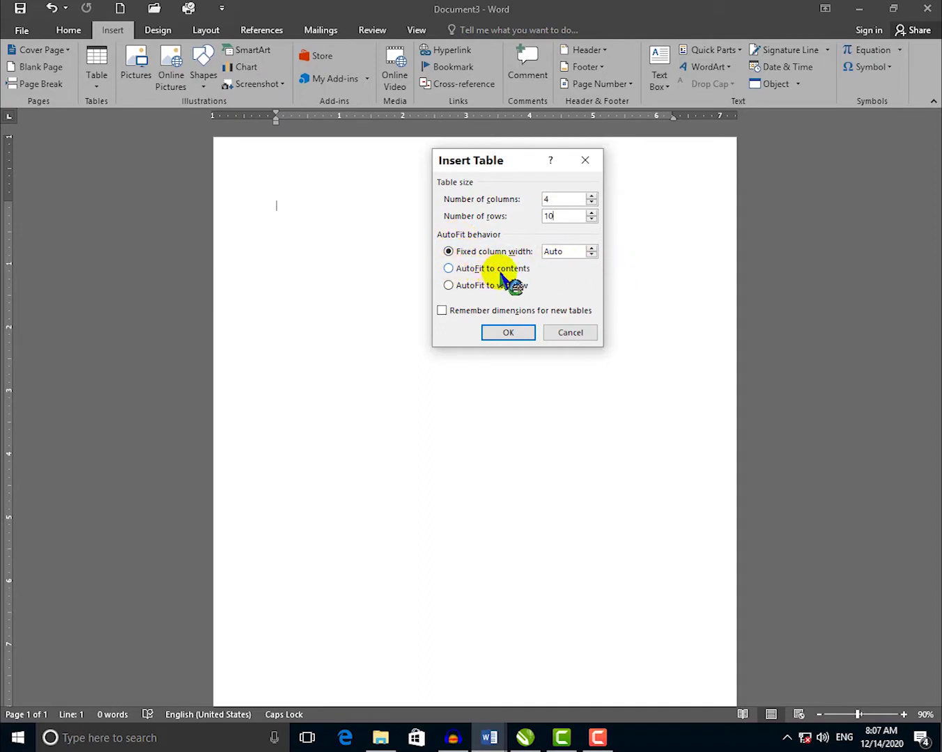
left_click(449, 269)
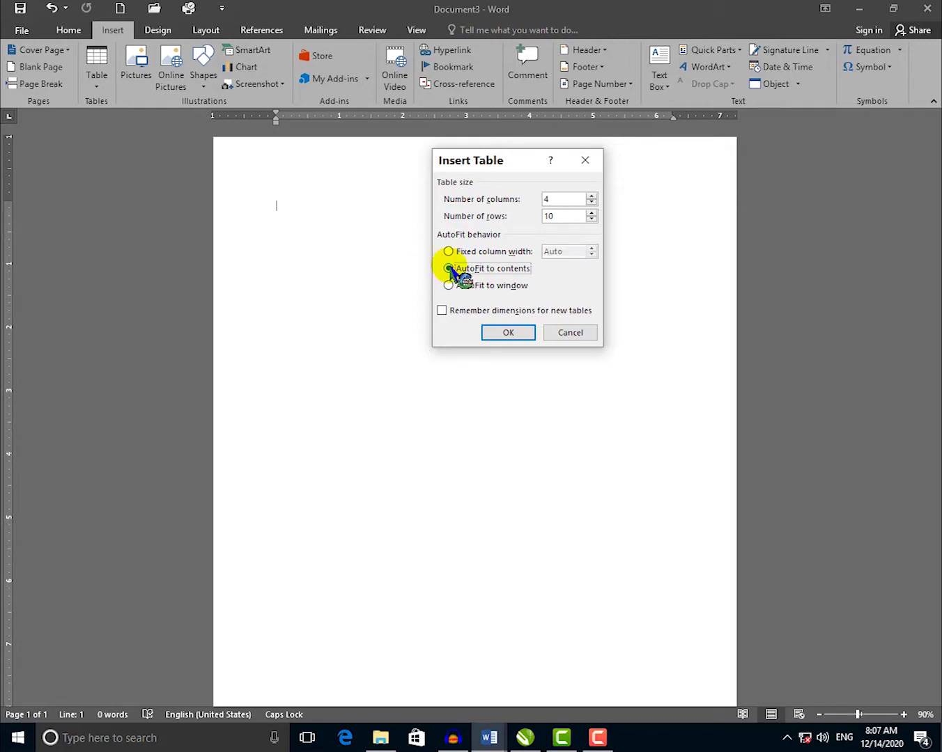
left_click(509, 334)
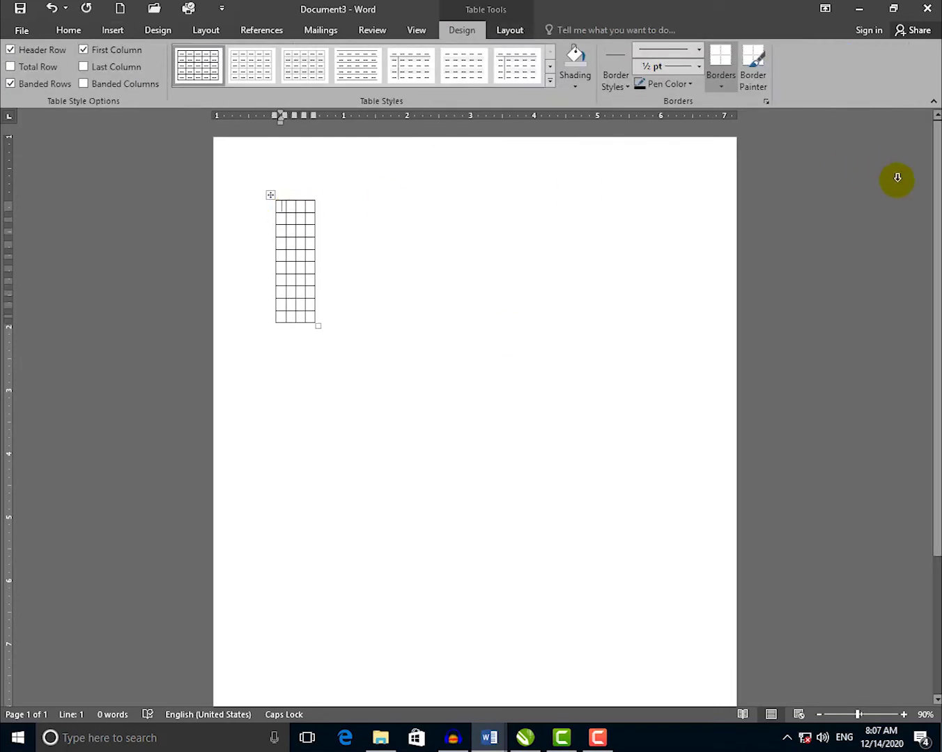
Enter "Name" and "F/Name" as the first two column headings in the table's first row.
type("NAME")
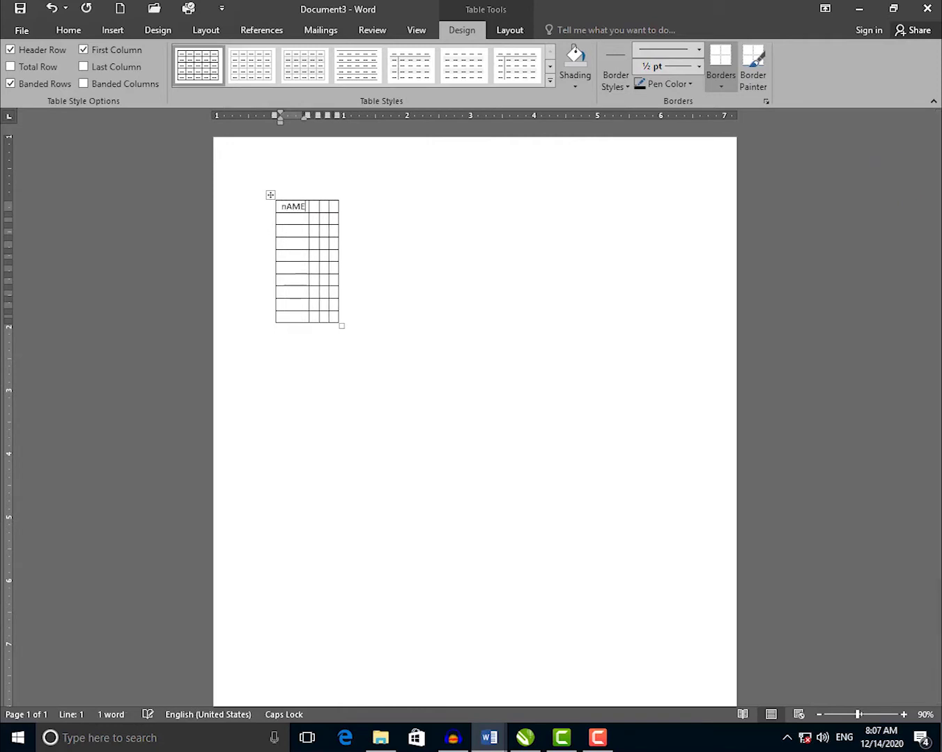
key("BackSpace")
key("BackSpace")
key("BackSpace")
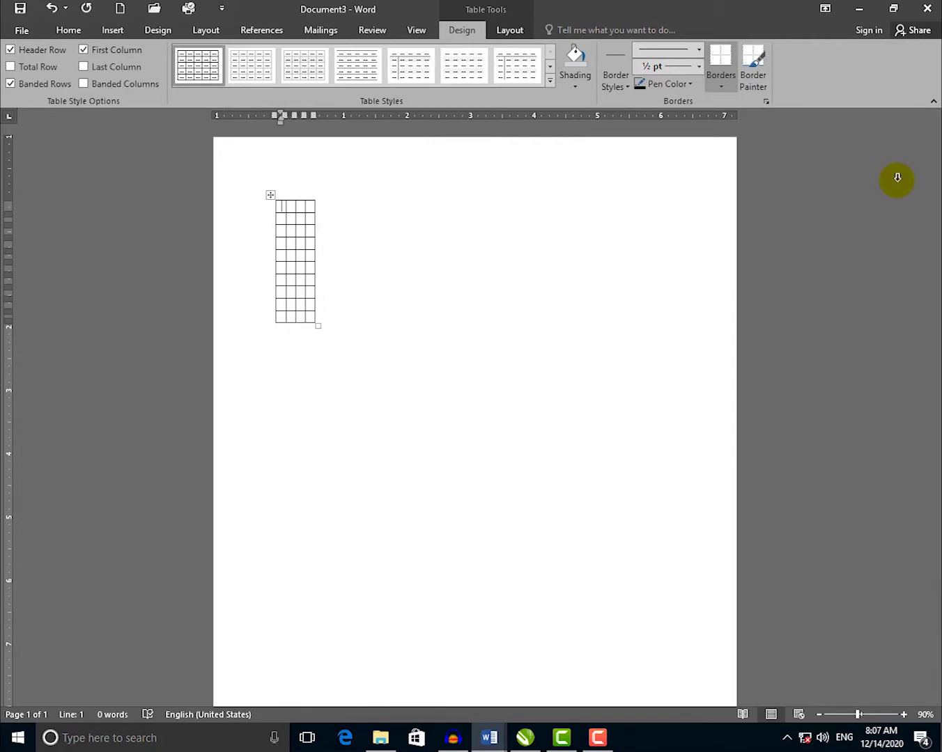
type("Name")
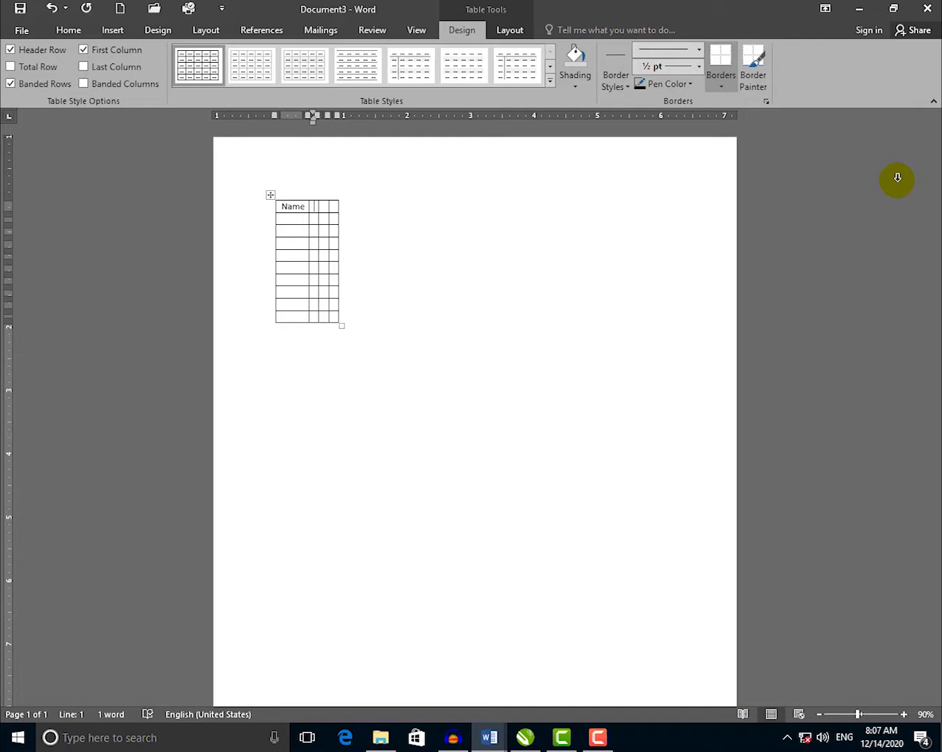
type("F")
key("BackSpace")
type("F/N")
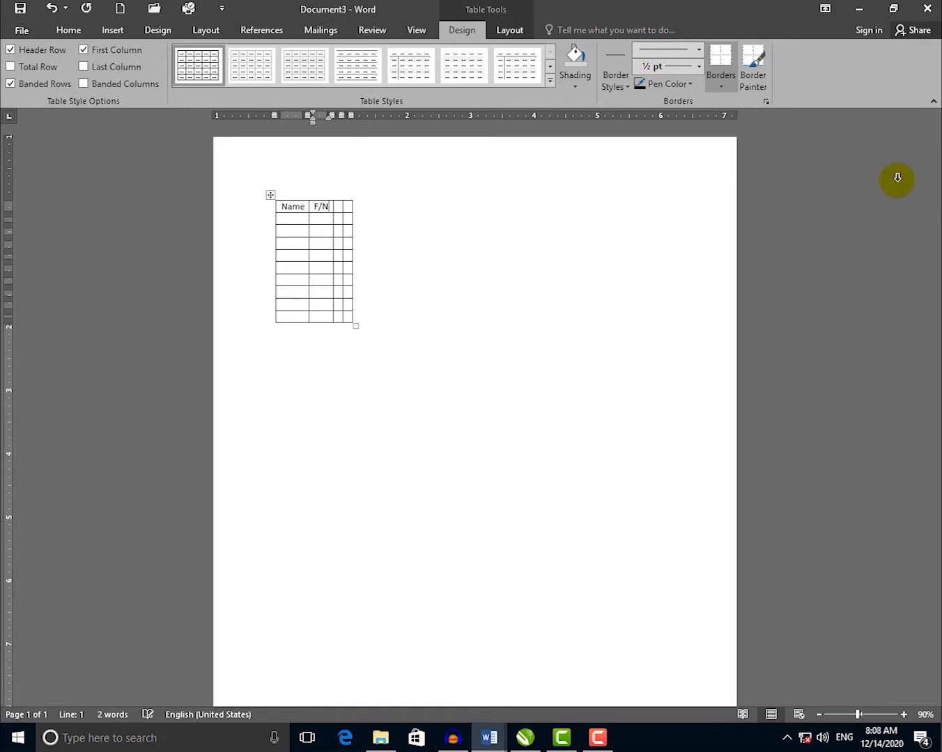
type("ameSalary")
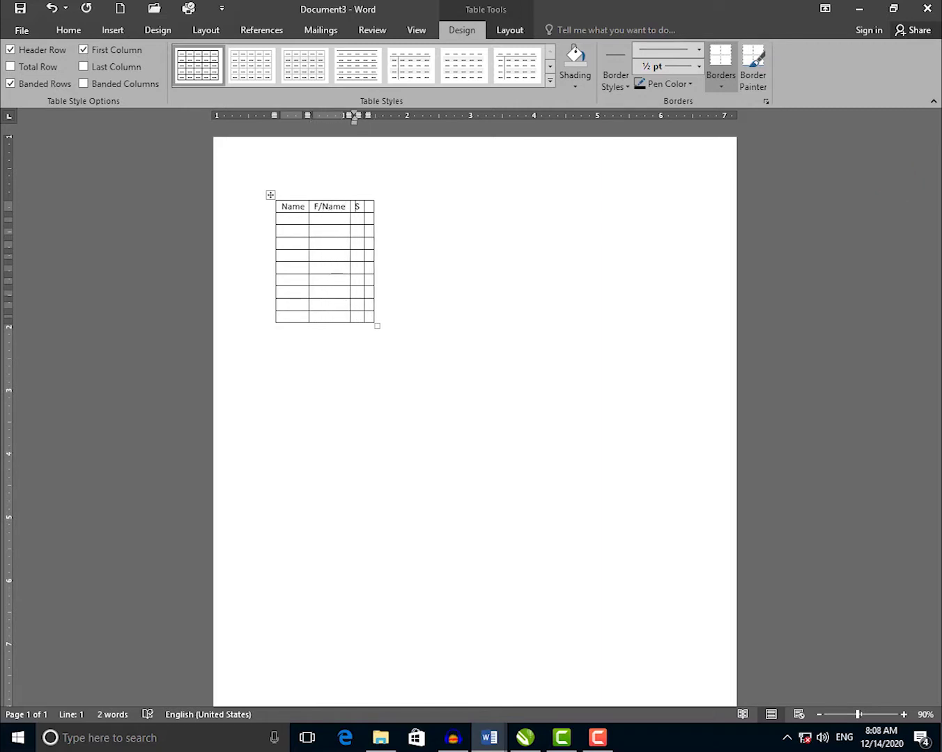
Set the third column heading to "Job" and enter "Salary" as the fourth heading.
key("BackSpace")
key("BackSpace")
key("BackSpace")
key("BackSpace")
key("BackSpace")
key("BackSpace")
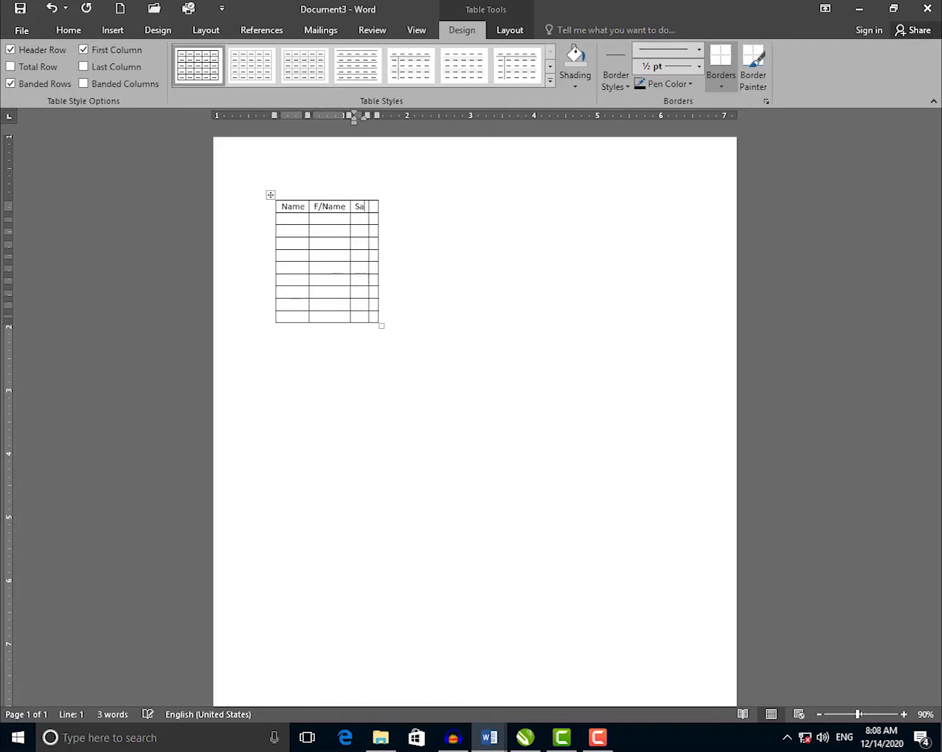
type("job")
key("Tab")
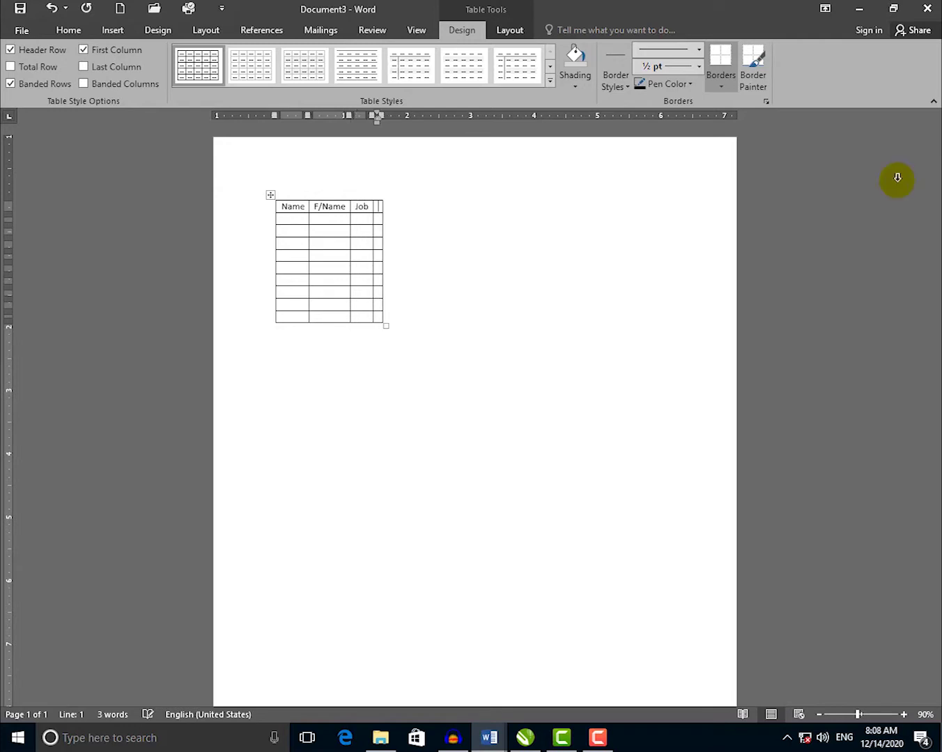
type("Salary")
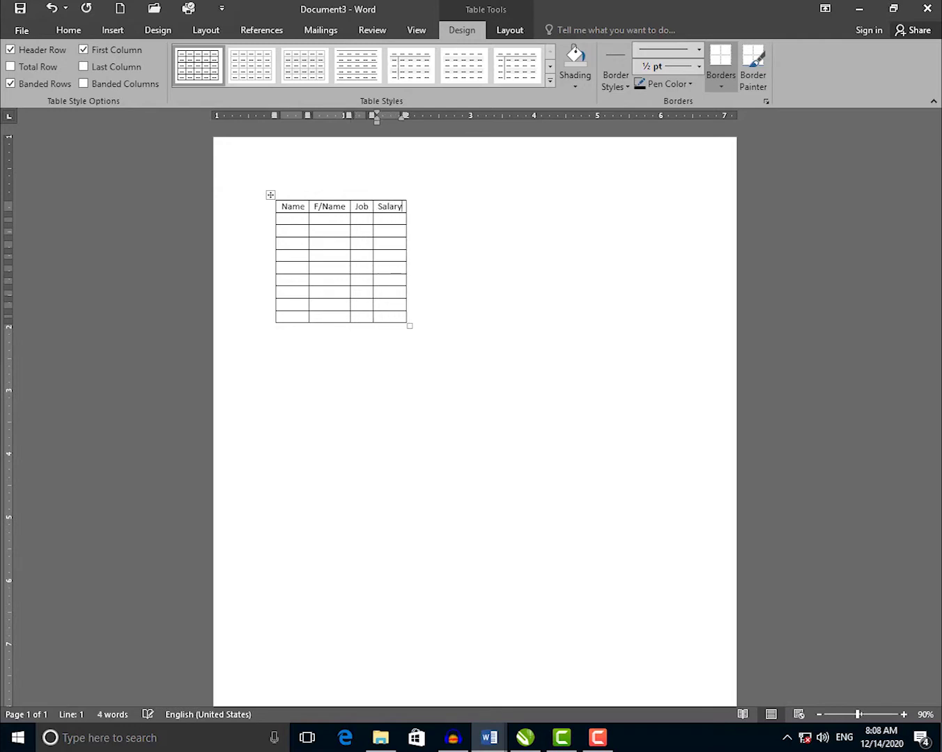
double_click(328, 206)
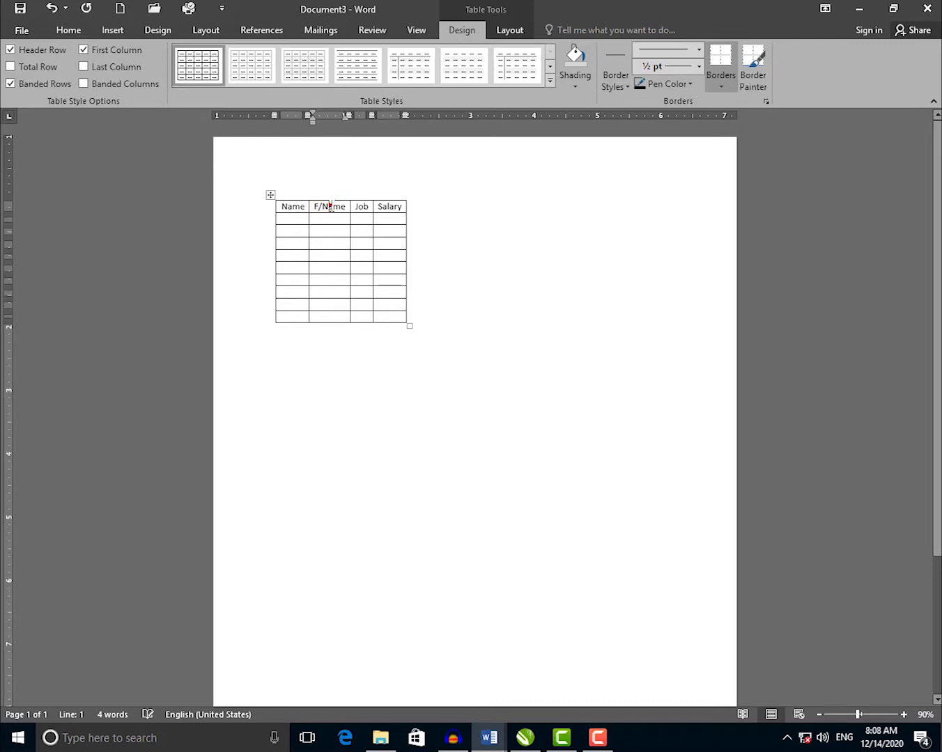
double_click(307, 210)
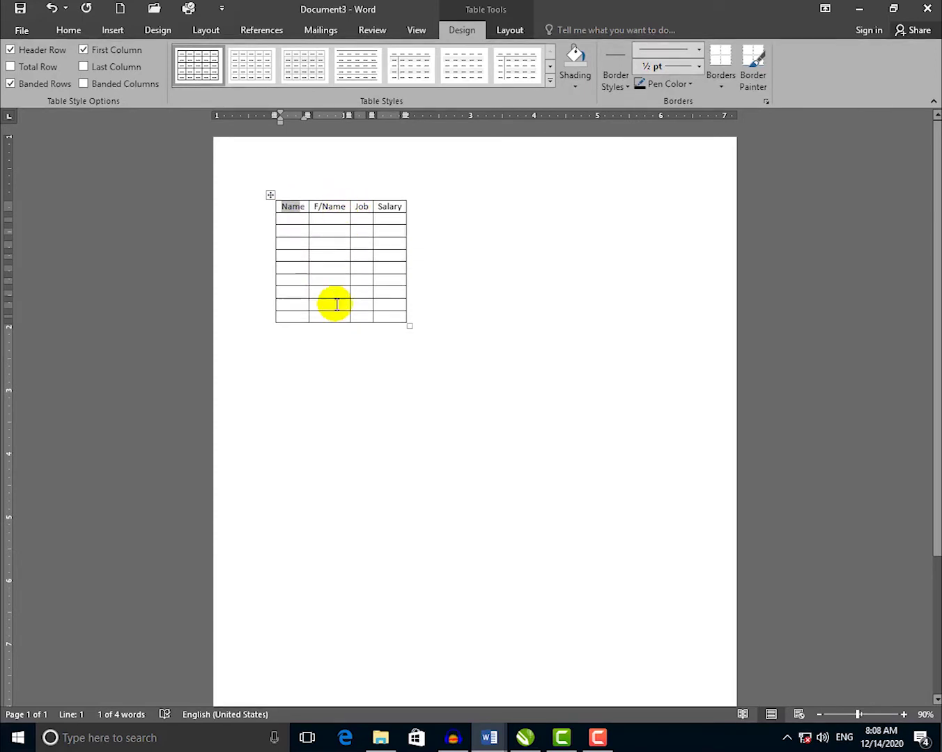
left_click(397, 221)
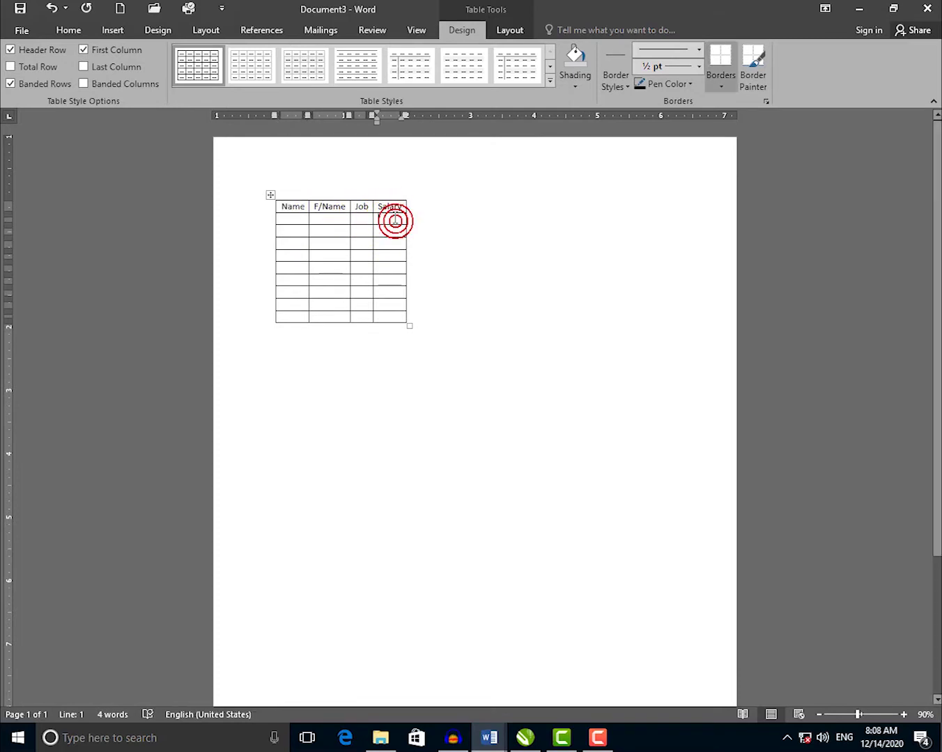
left_click(270, 196)
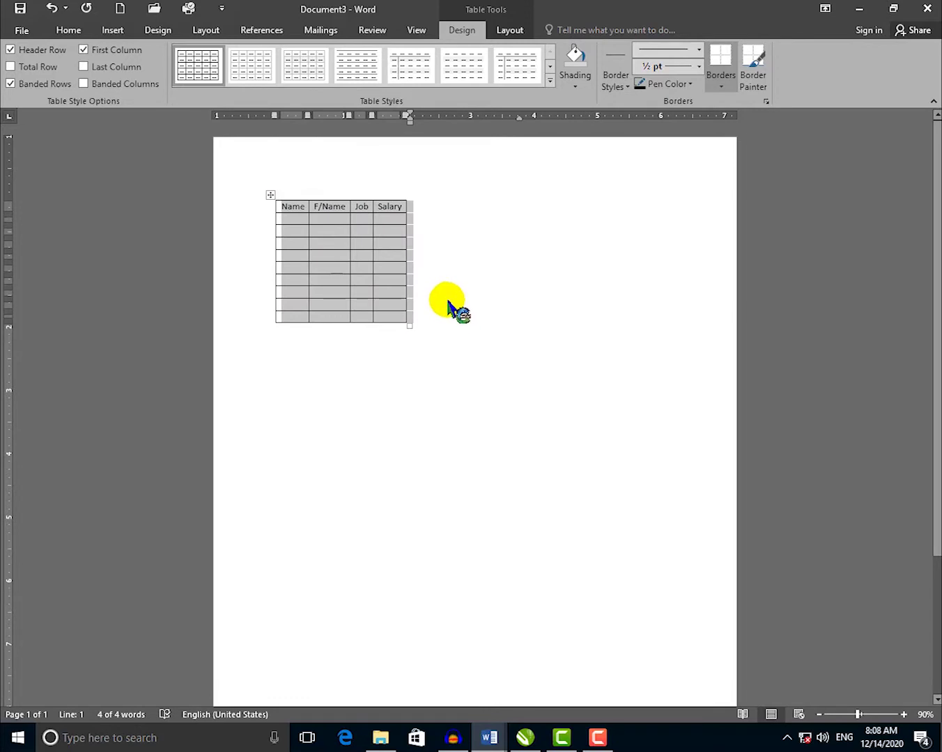
Fill the second row with the person's name, the father's name and the job "driver".
left_click(298, 218)
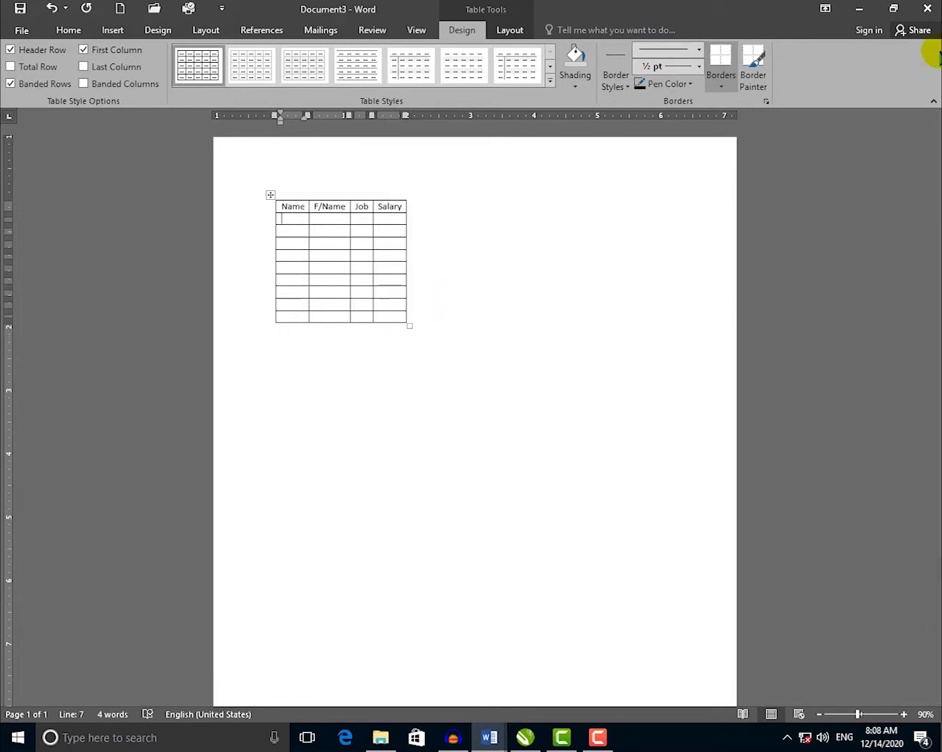
type("Mohammad")
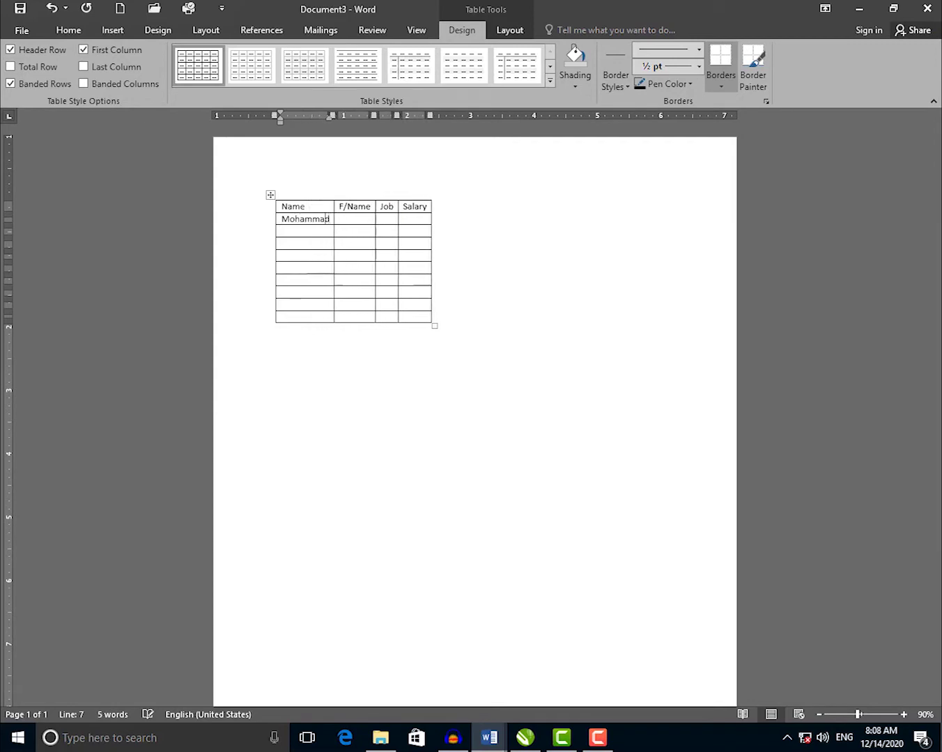
type(" wali")
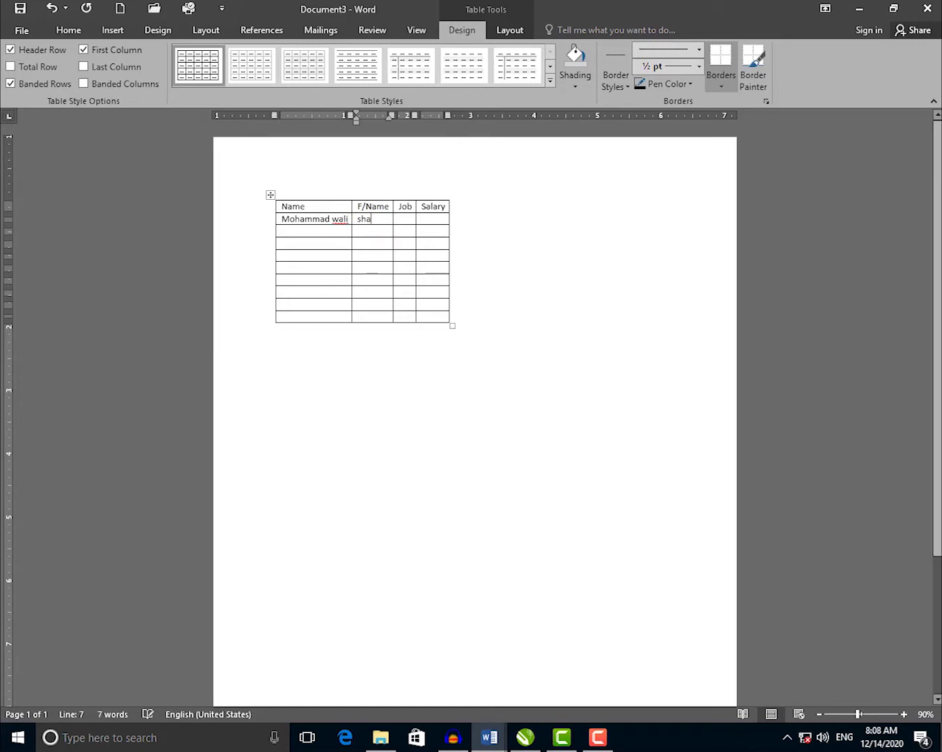
type("Shah nawz")
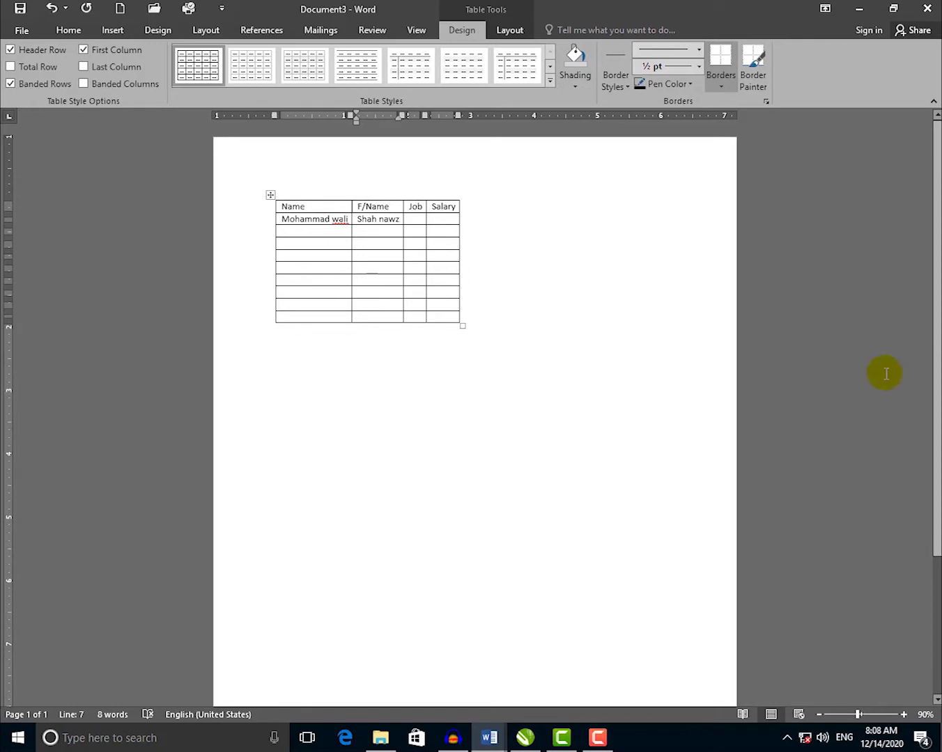
left_click(410, 220)
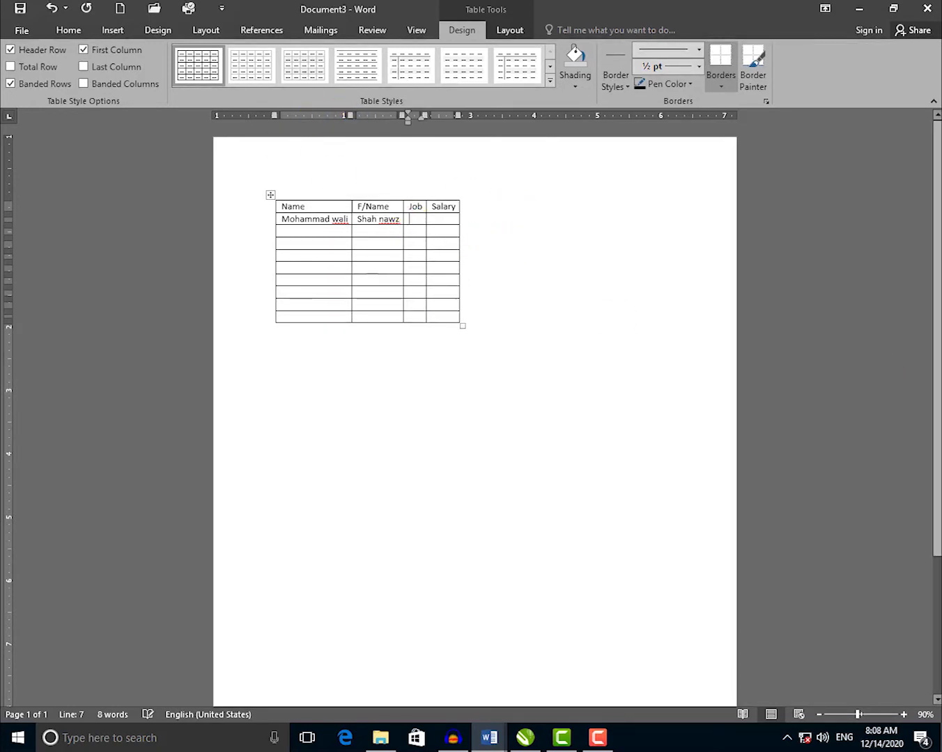
type("drivcer")
key("BackSpace")
key("BackSpace")
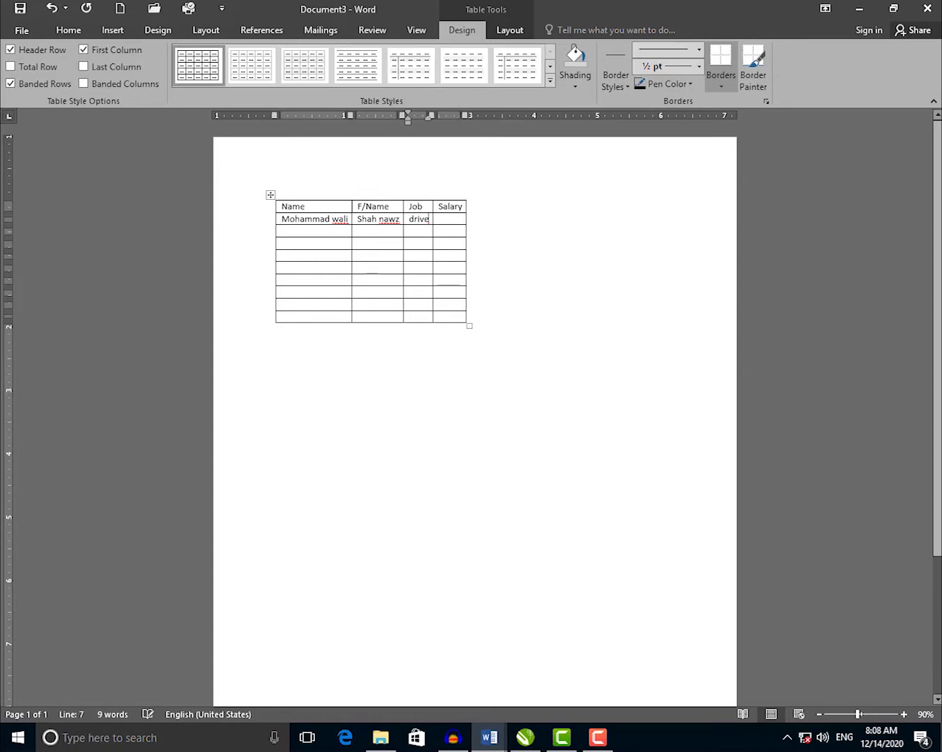
type("r")
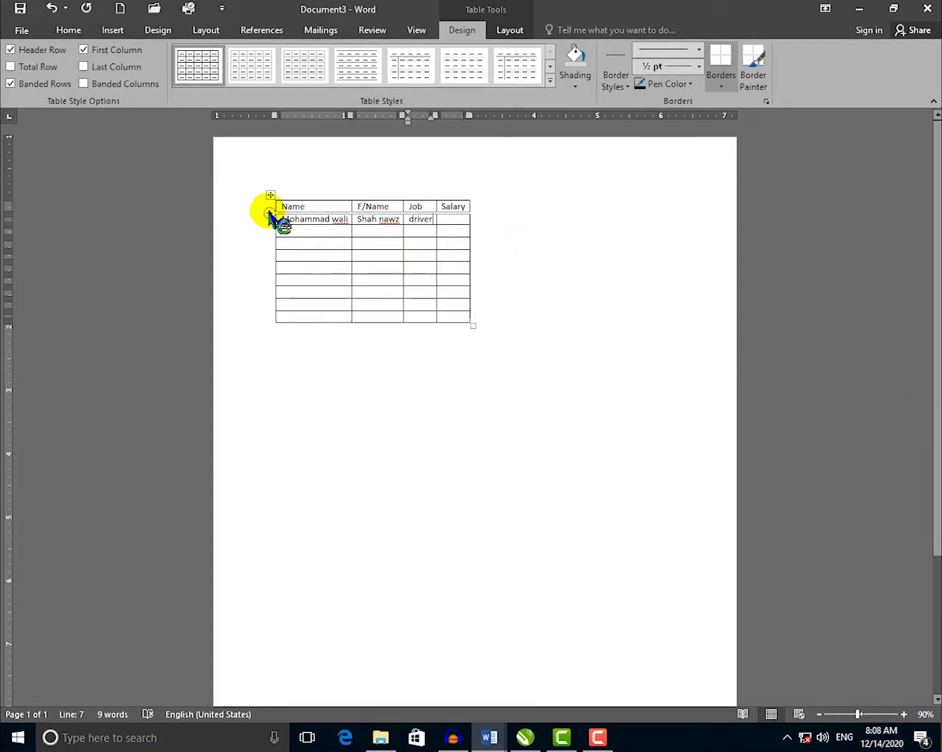
Delete the entire filled-in table and undo the deletion.
left_click(267, 194)
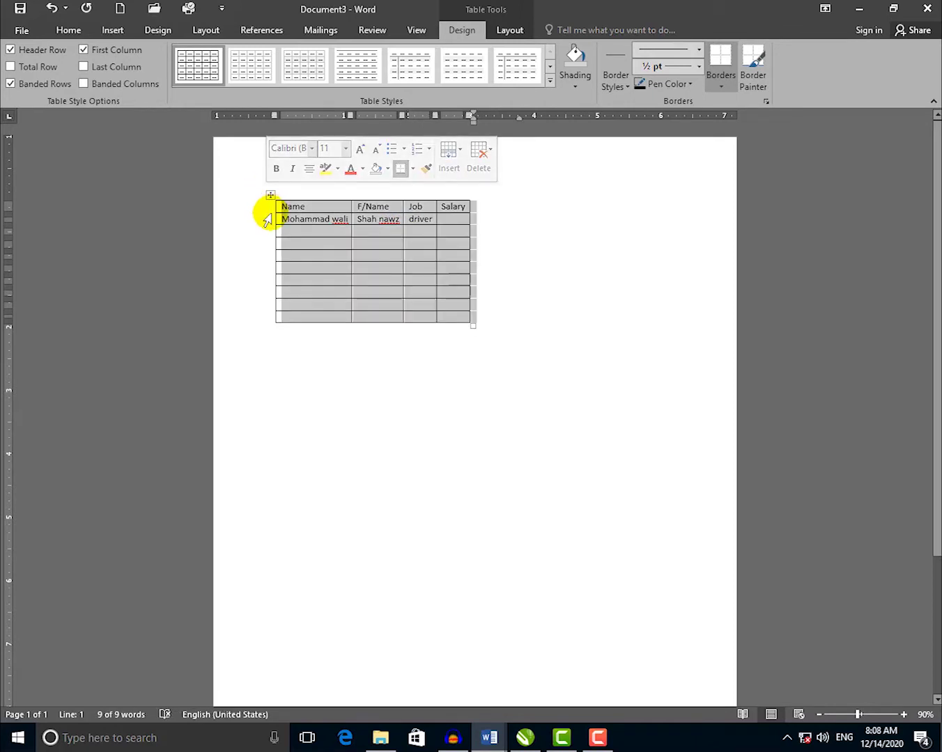
key("BackSpace")
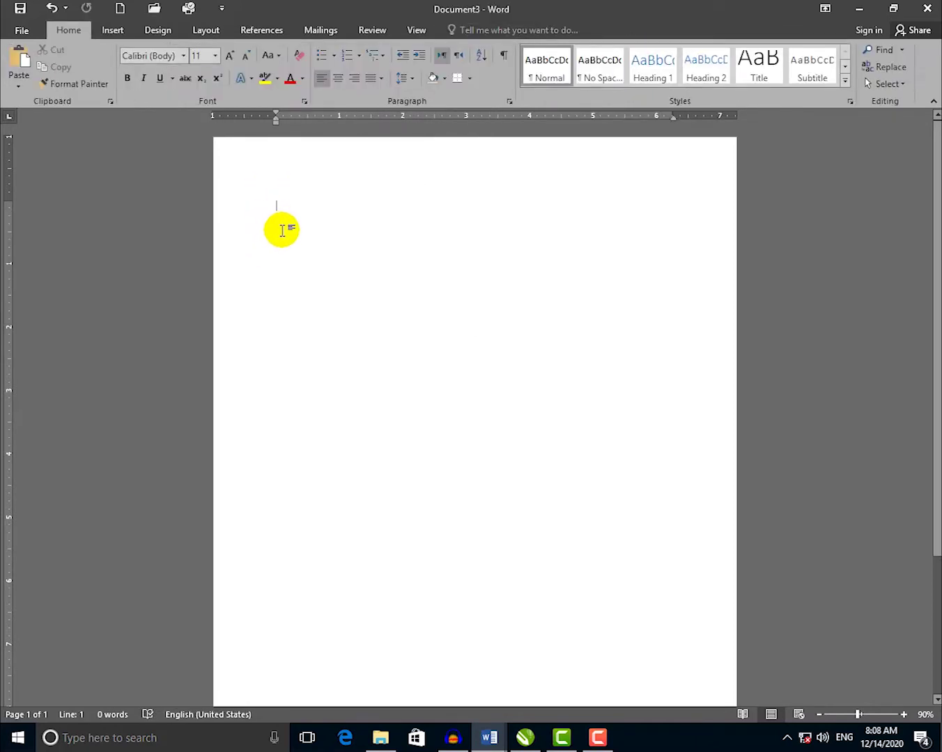
key("ctrl+z")
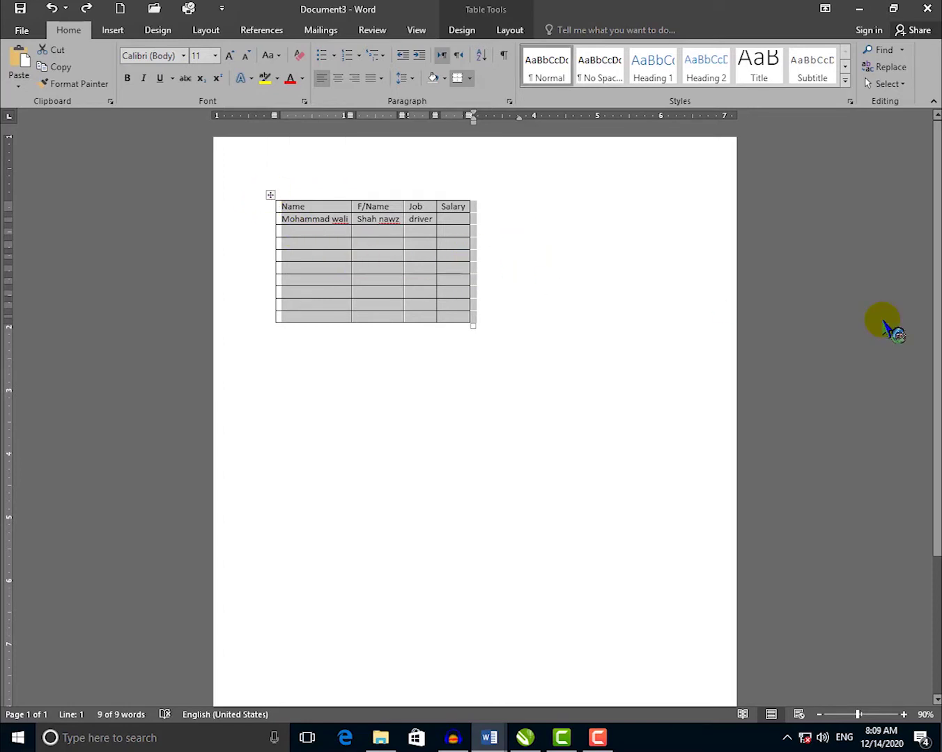
Clear only the text from all cells of the selected table, keeping its grid, and undo the clearing.
key("Delete")
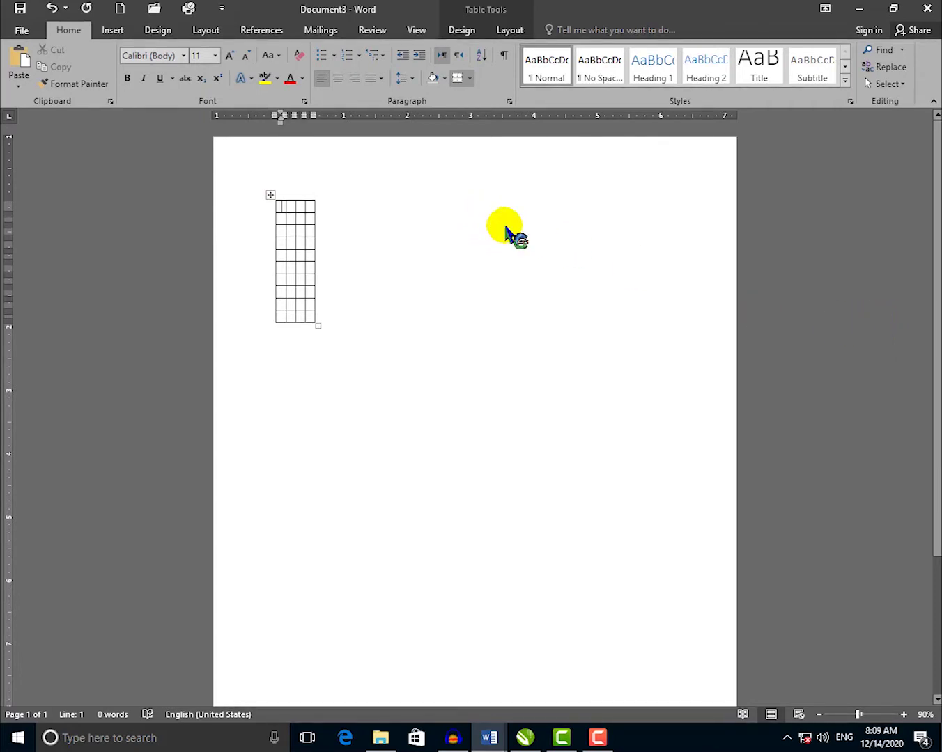
key("ctrl+z")
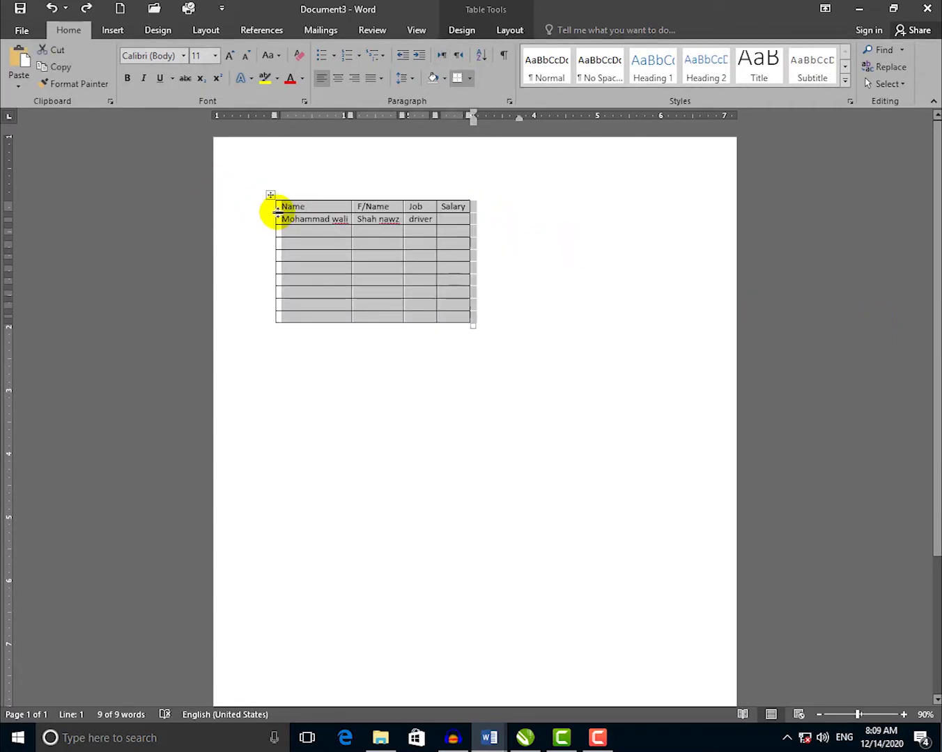
left_click(86, 8)
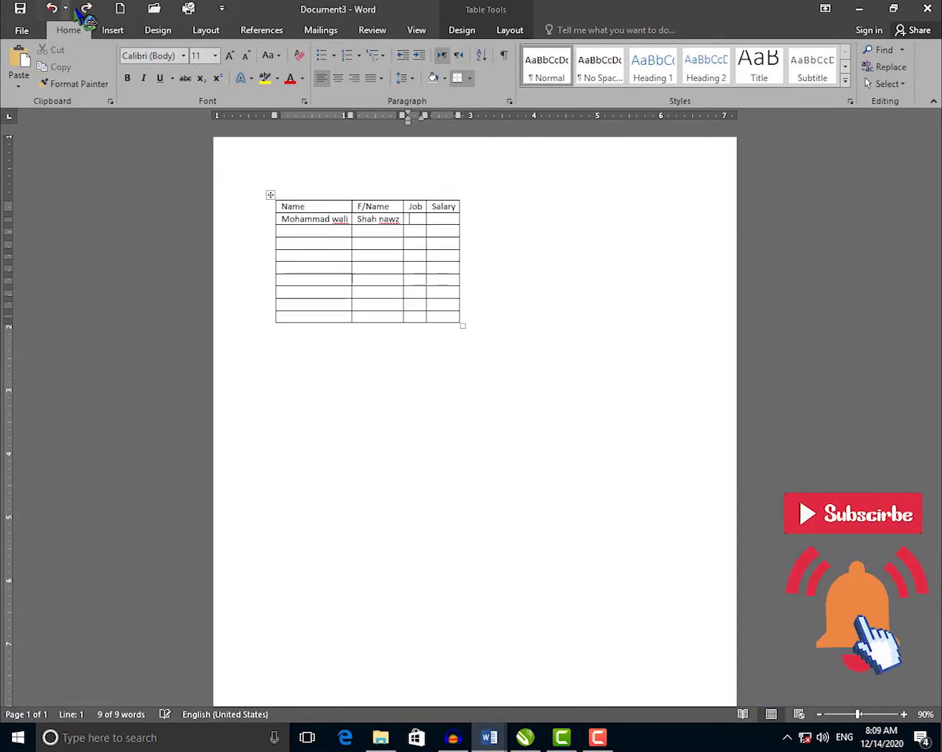
key("ctrl+z")
Delete the whole table together with its contents from the document.
left_click(270, 195)
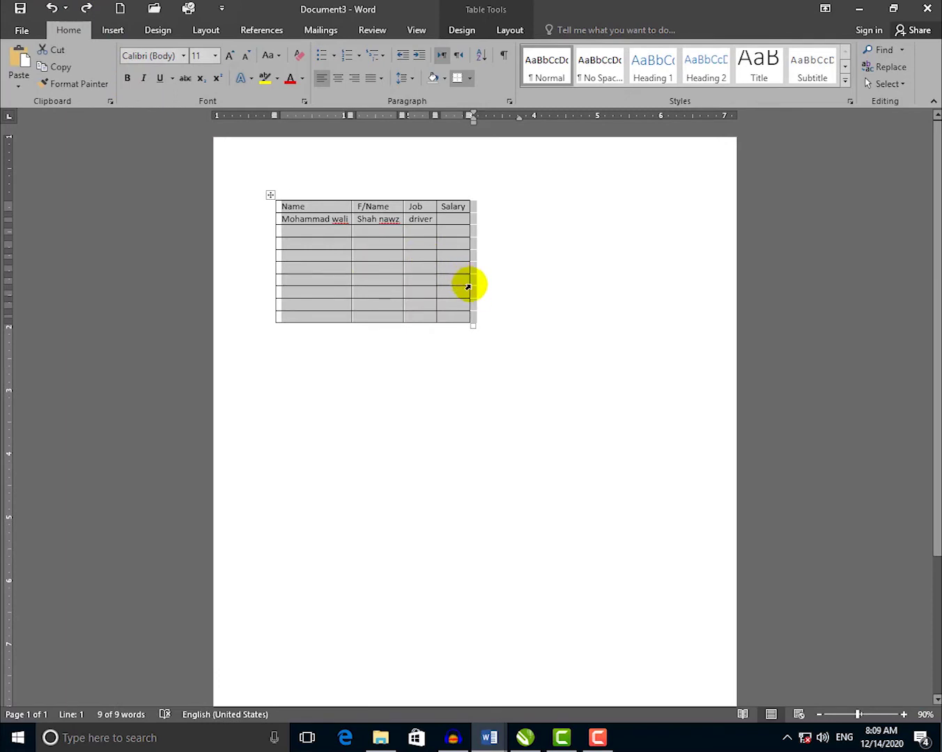
key("BackSpace")
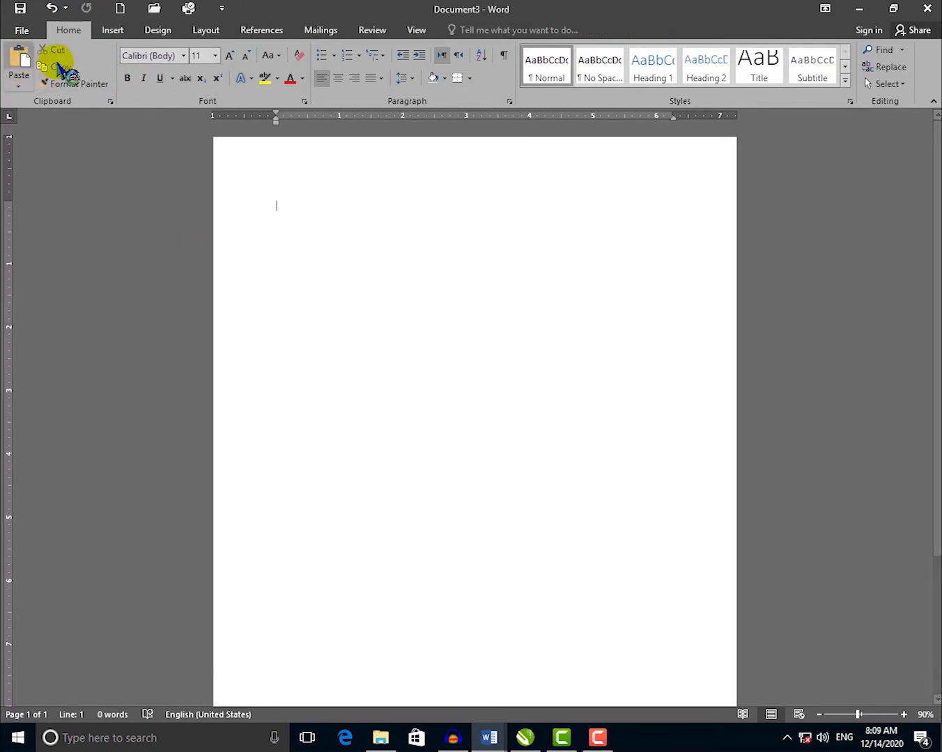
Insert a table with 4 columns and 10 rows using the AutoFit to window option.
left_click(112, 32)
left_click(106, 81)
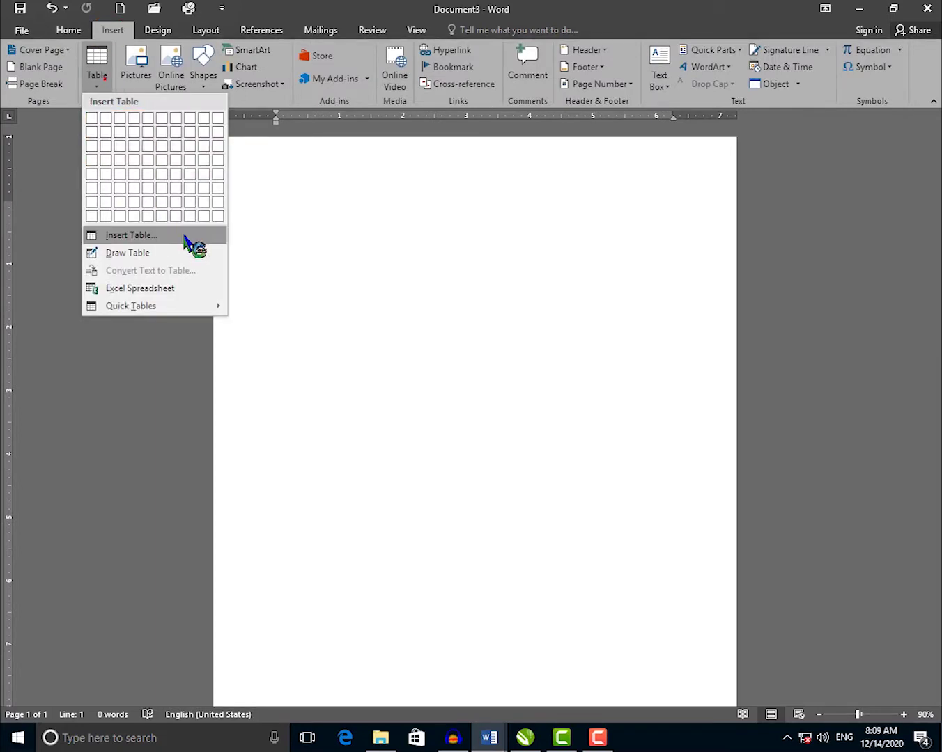
left_click(146, 235)
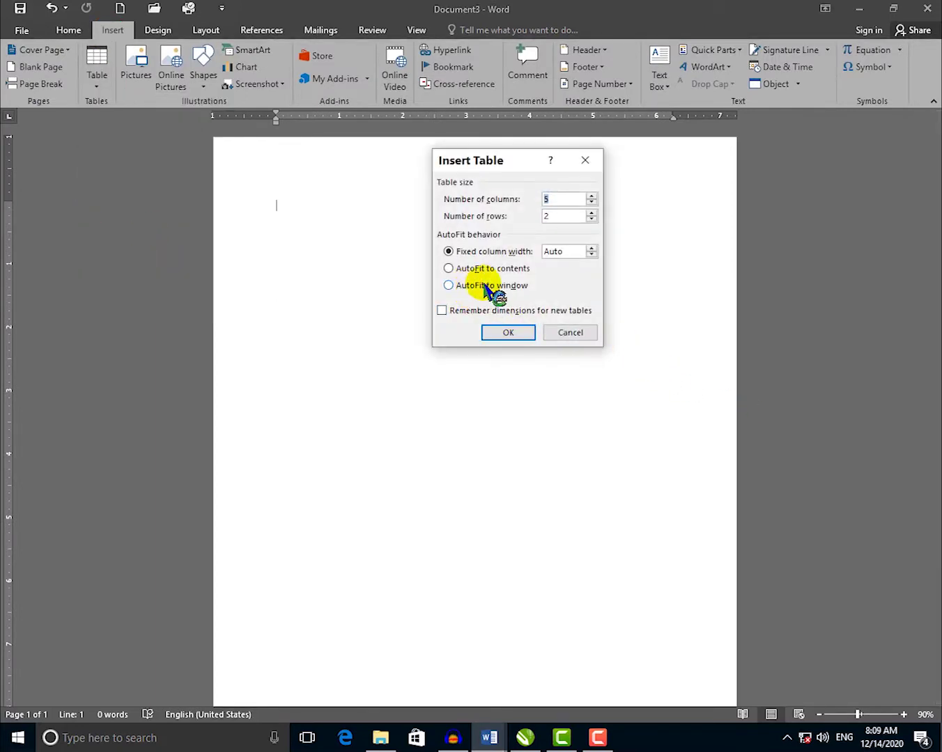
left_click_drag(519, 173, 554, 318)
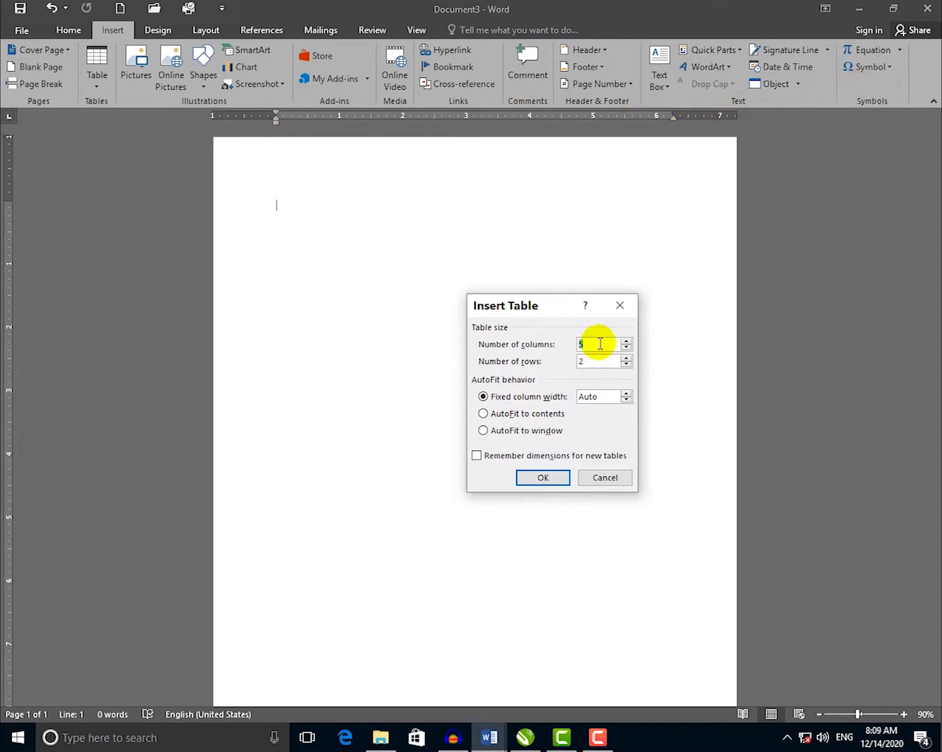
type("4")
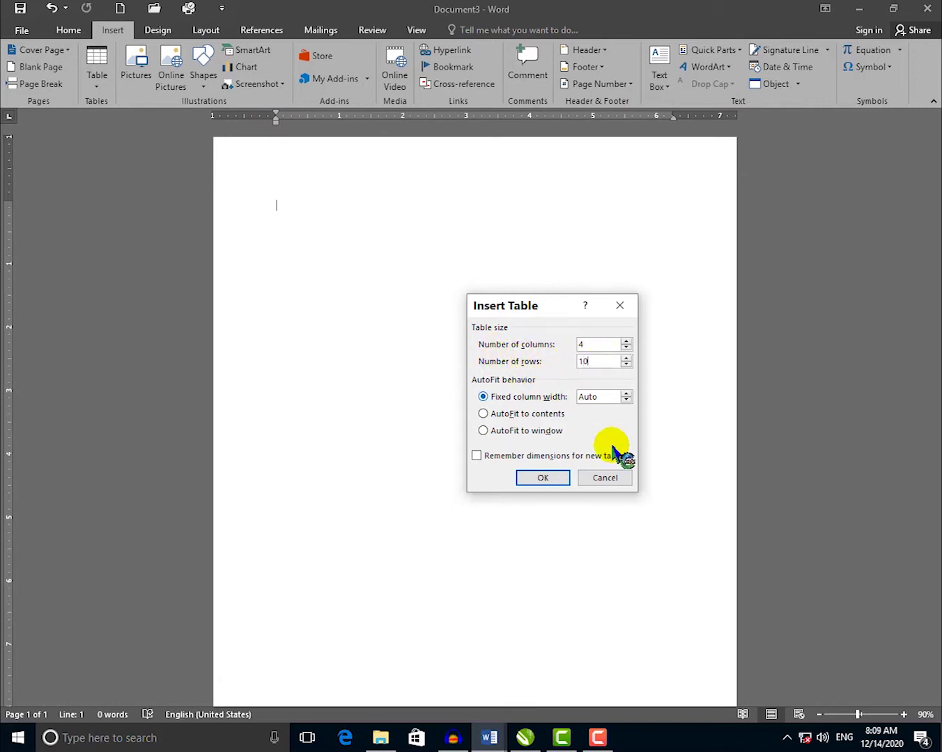
left_click(493, 430)
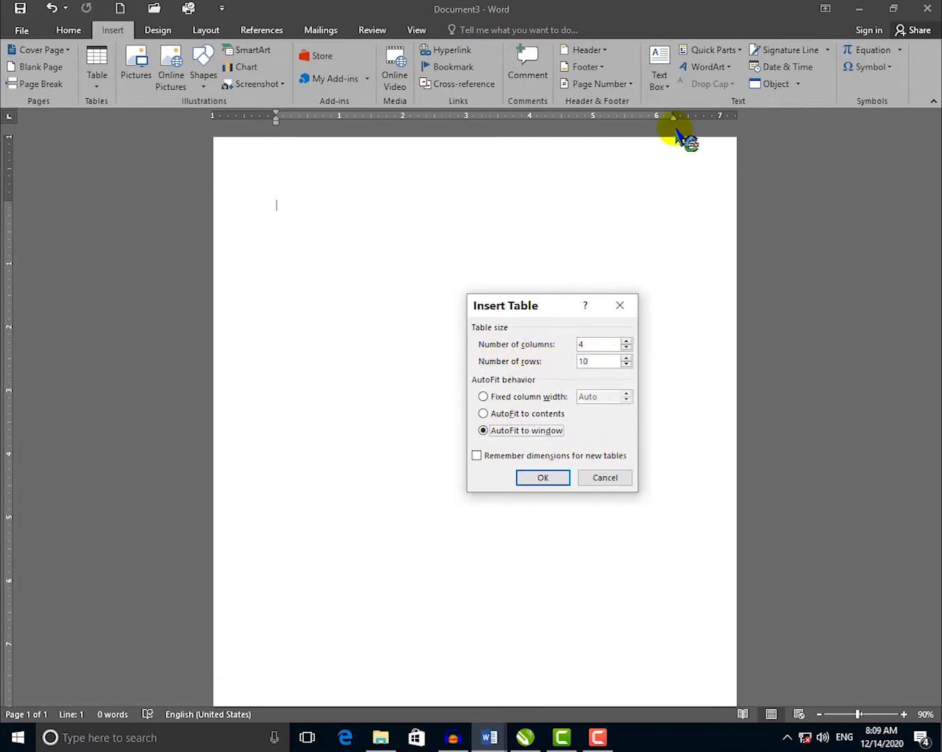
left_click(547, 480)
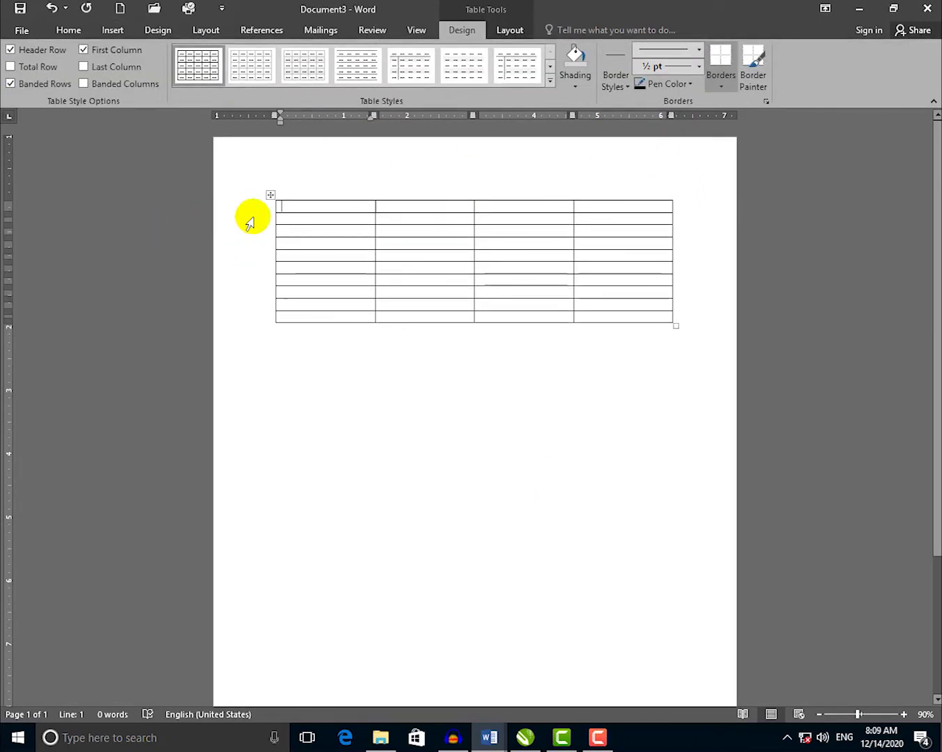
Delete the whole empty 4-column, 10-row table from the document.
left_click(268, 196)
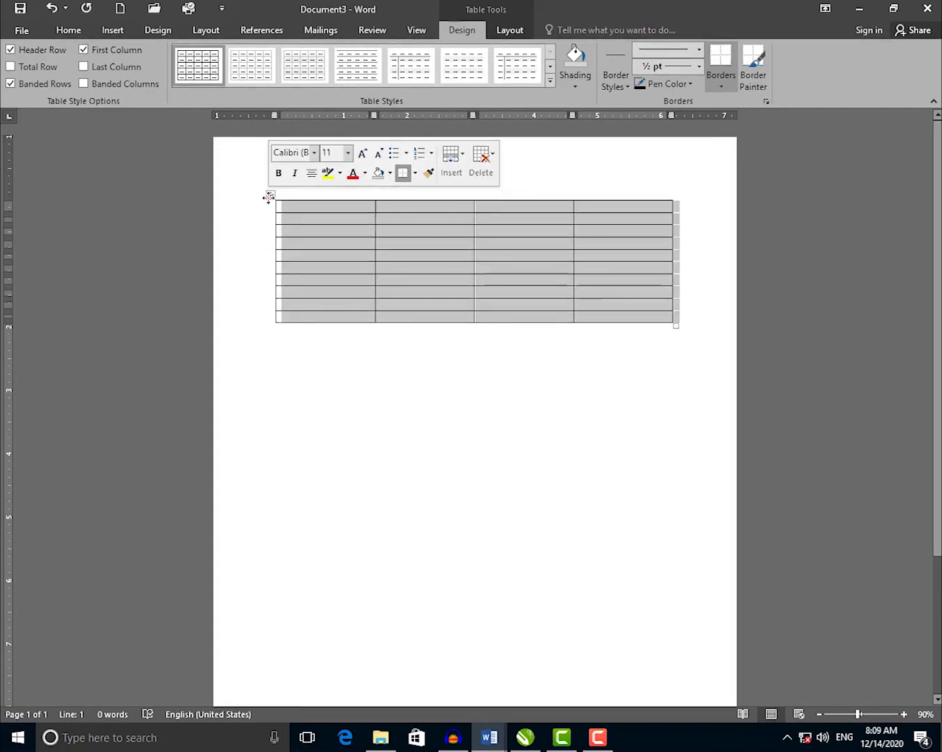
left_click(270, 197)
left_click(272, 196)
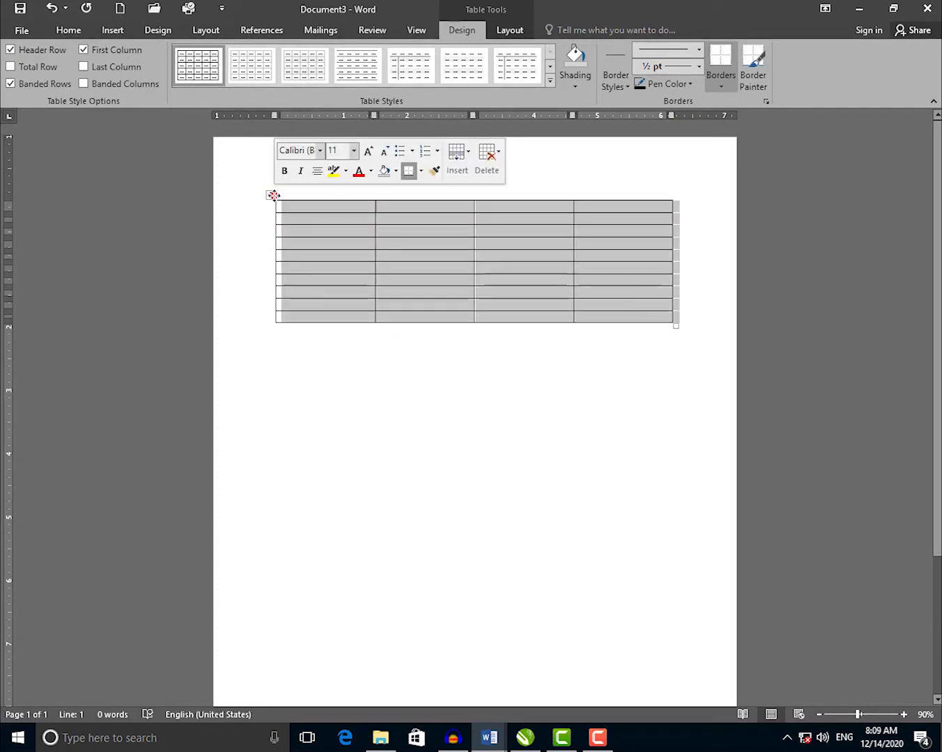
key("BackSpace")
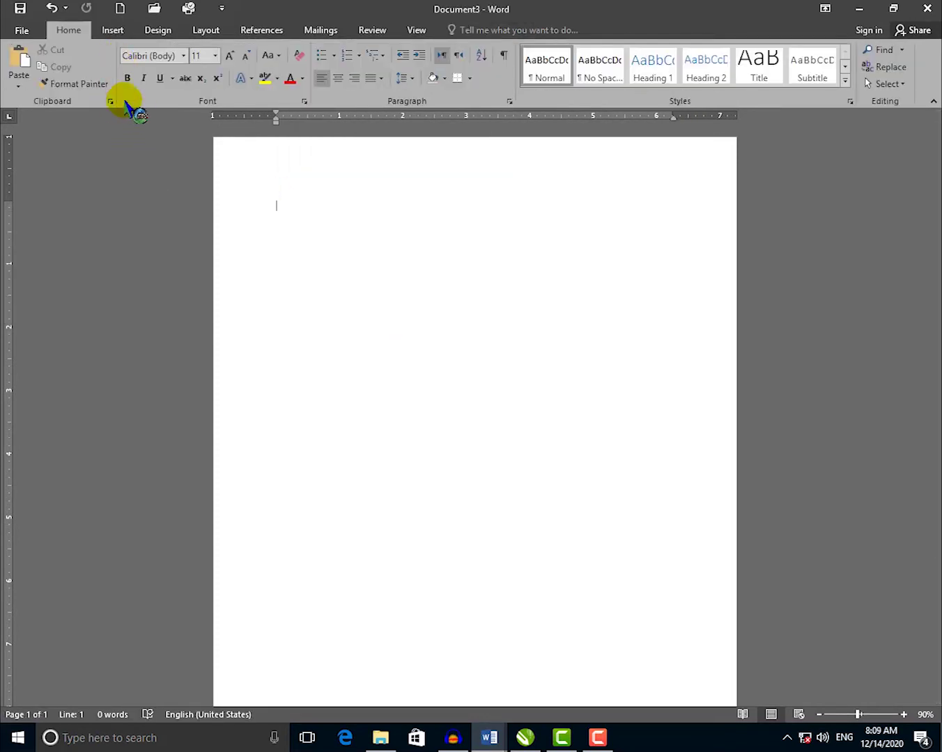
Insert a table with 4 columns and 10 rows at automatic fixed column width, remembering these dimensions for new tables.
left_click(111, 32)
left_click(98, 85)
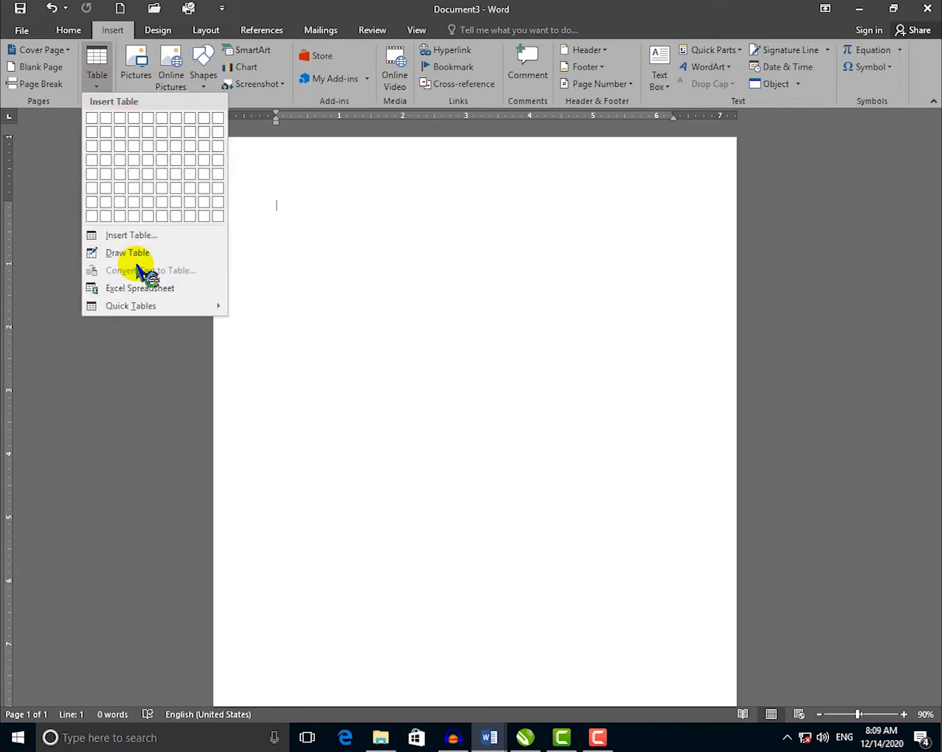
left_click(145, 239)
left_click_drag(541, 310, 480, 234)
left_click(539, 264)
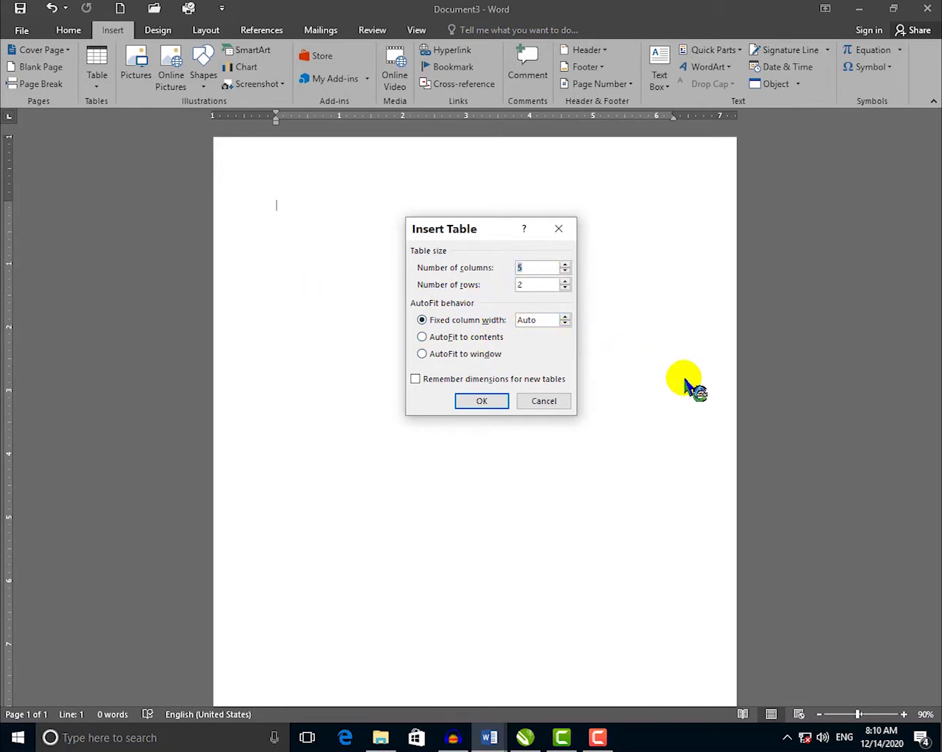
type("4")
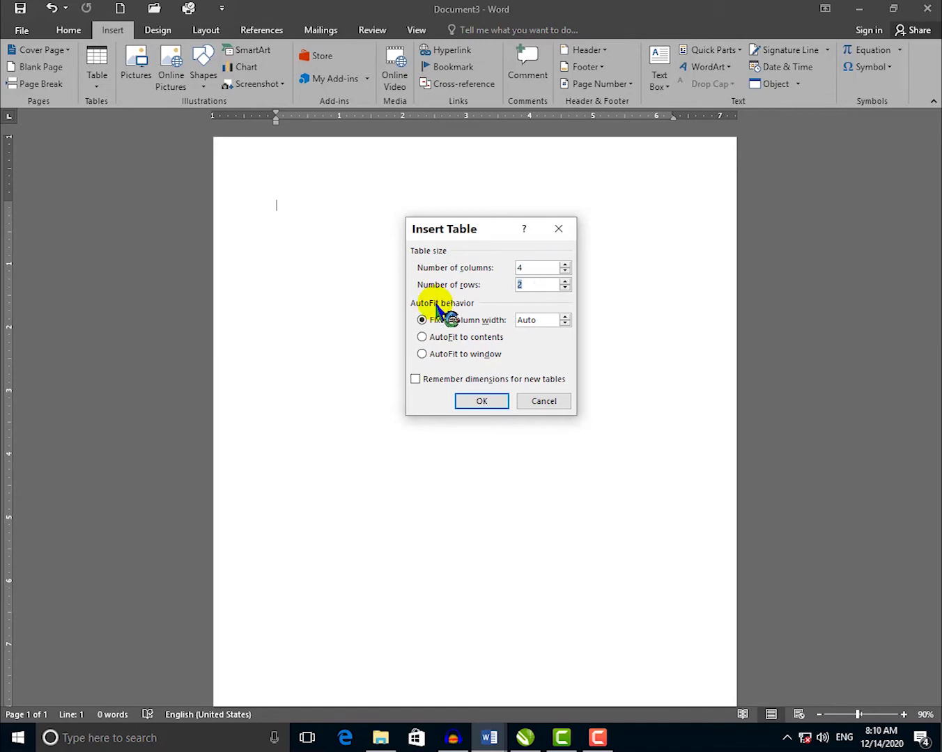
type("10")
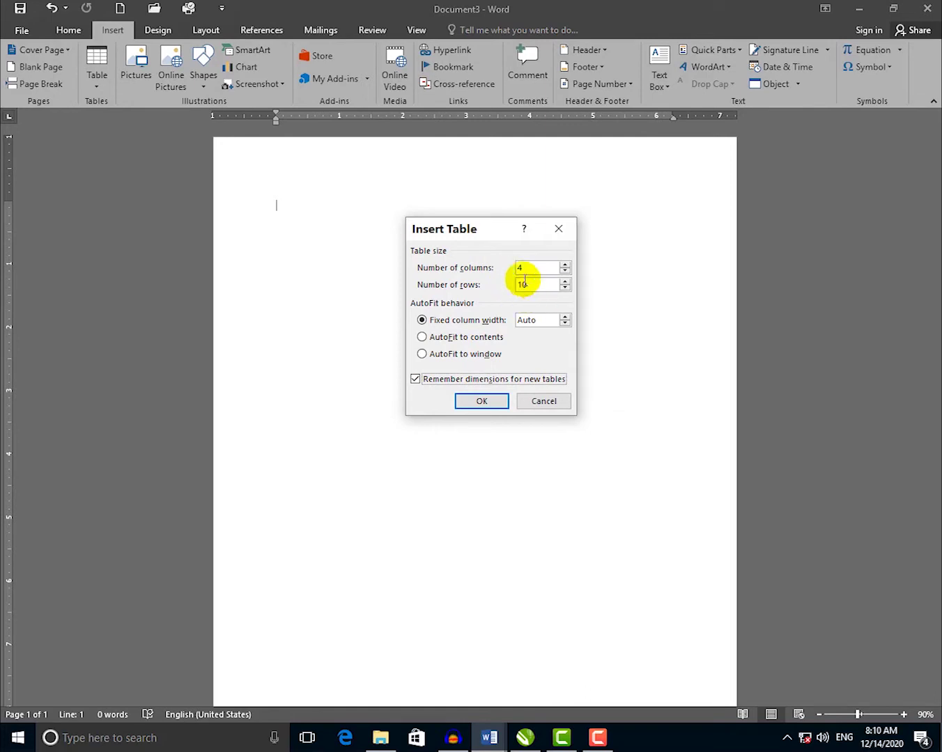
left_click(496, 402)
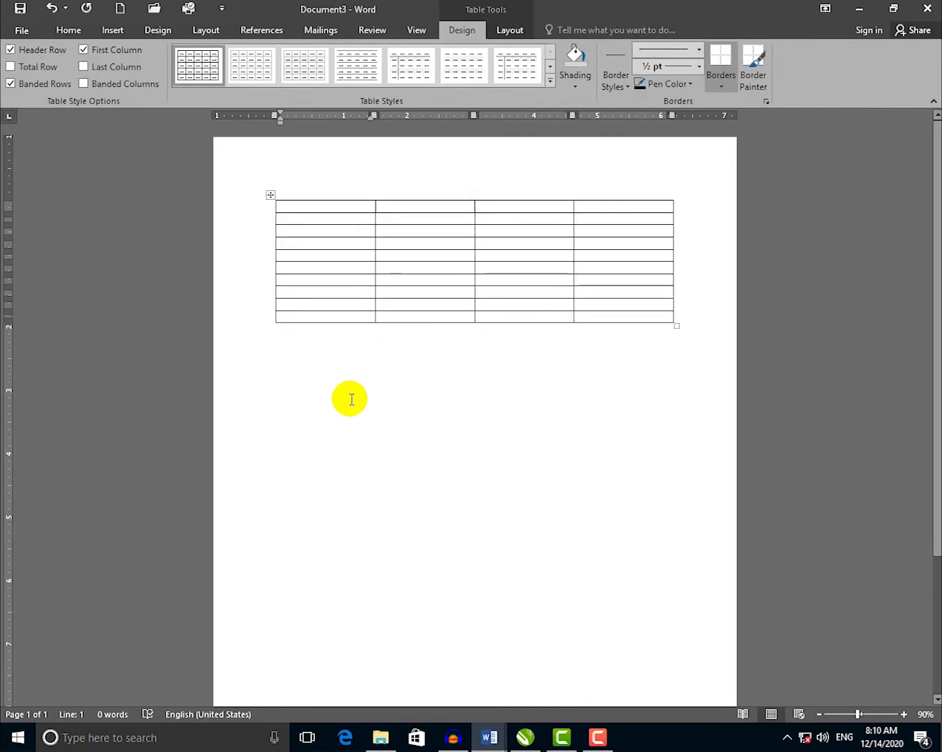
Insert a second table below the first, using the remembered dimensions of 4 columns and 10 rows.
left_click(317, 399)
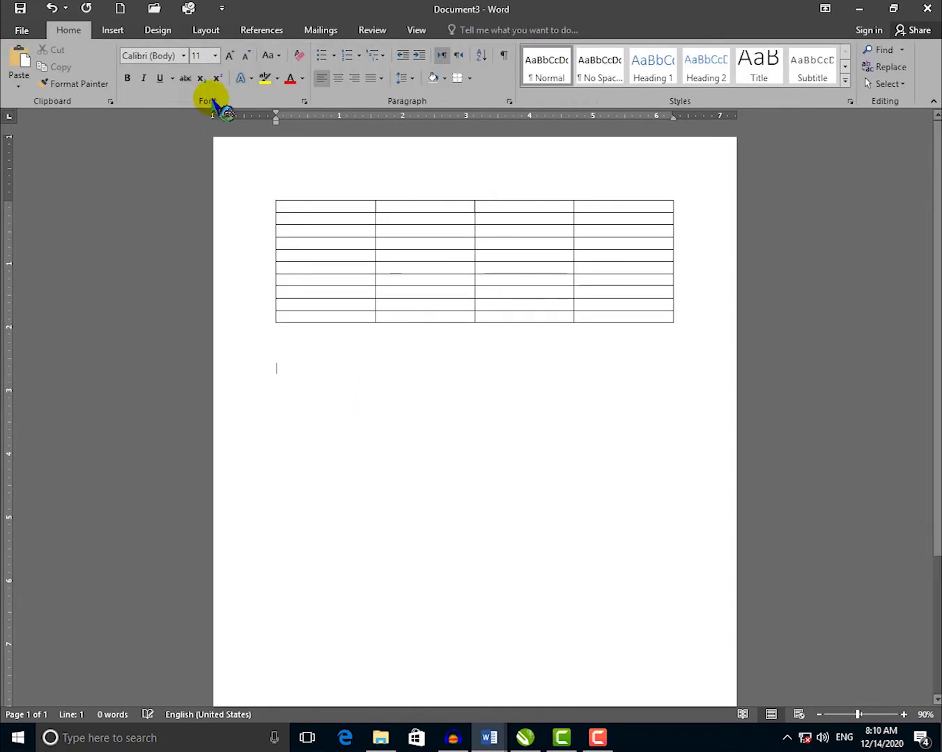
left_click(111, 31)
left_click(97, 77)
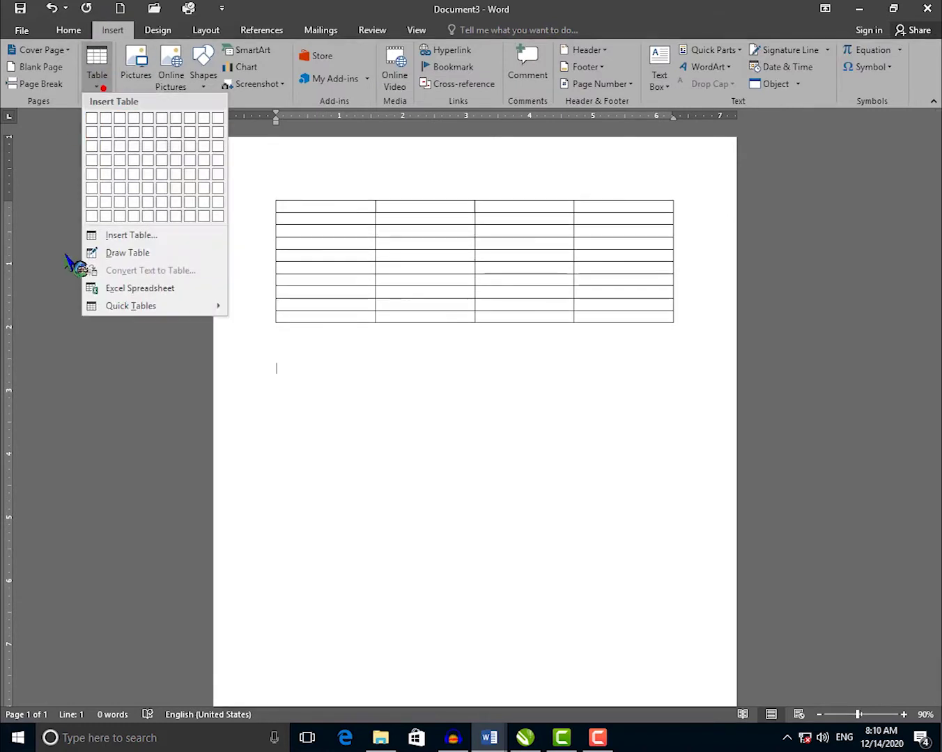
left_click(136, 235)
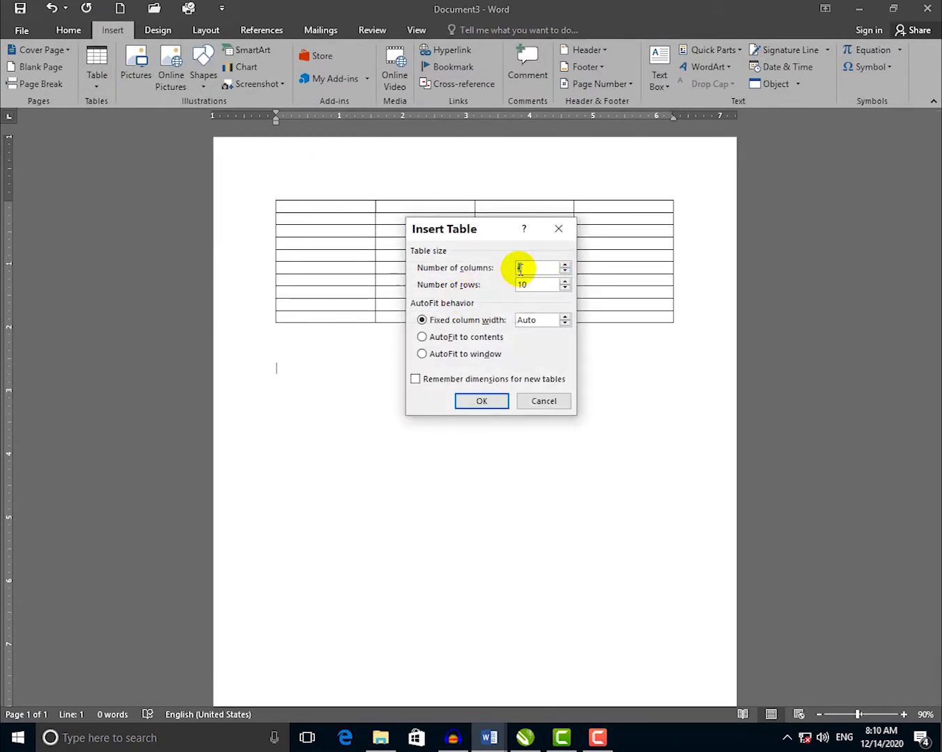
left_click_drag(490, 398, 515, 361)
left_click(499, 401)
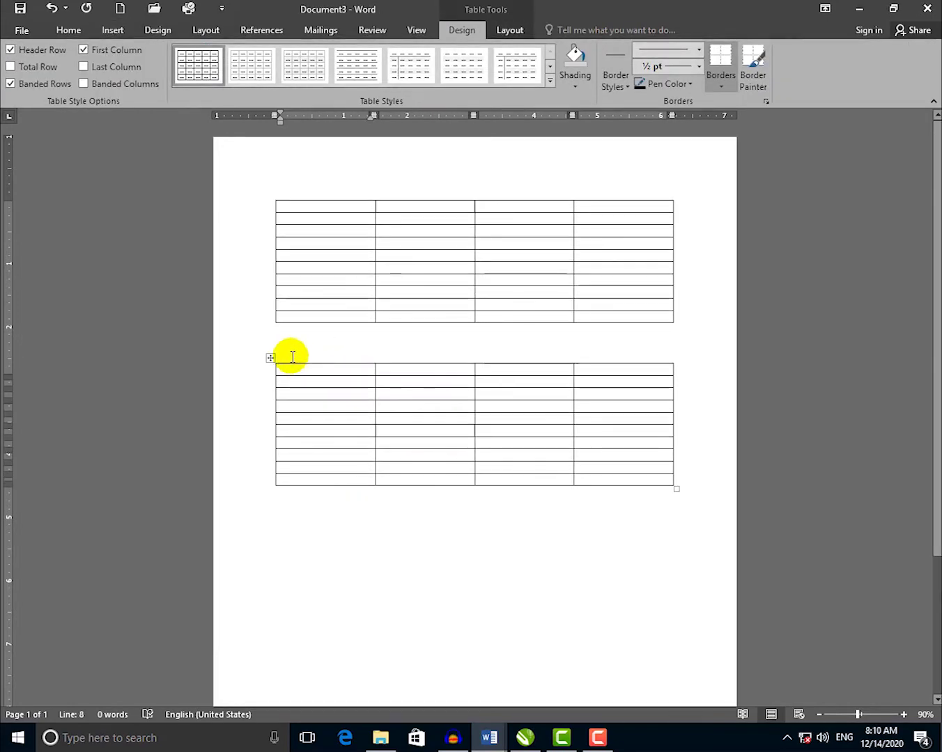
Delete both empty tables, starting with the lower one, and place the cursor in the blank document.
left_click(268, 358)
key("BackSpace")
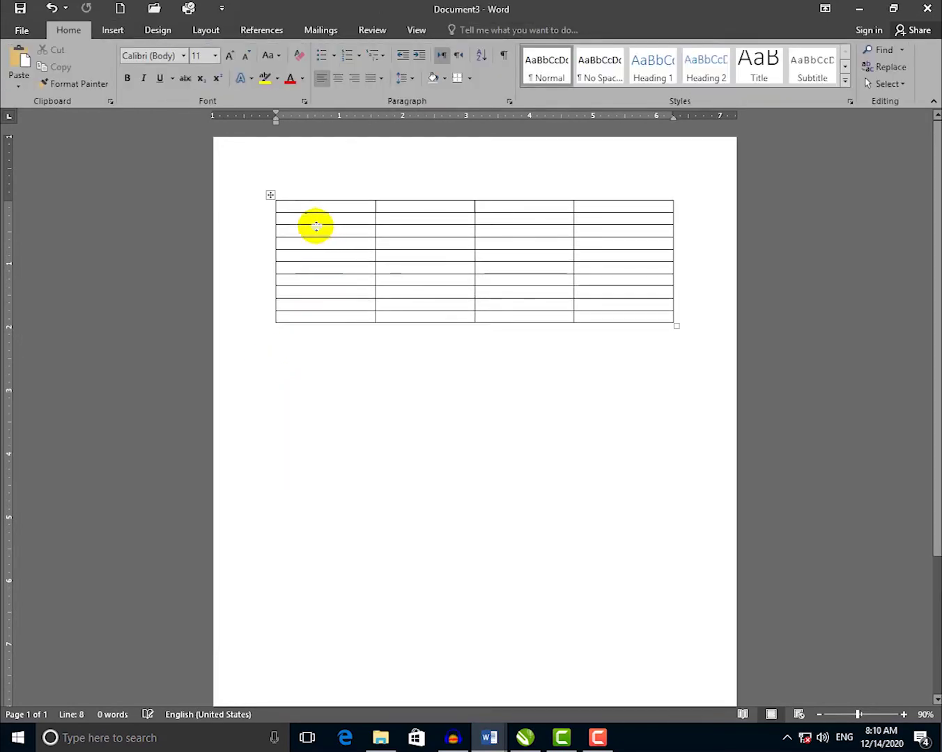
left_click(268, 196)
key("BackSpace")
left_click(355, 224)
left_click(112, 30)
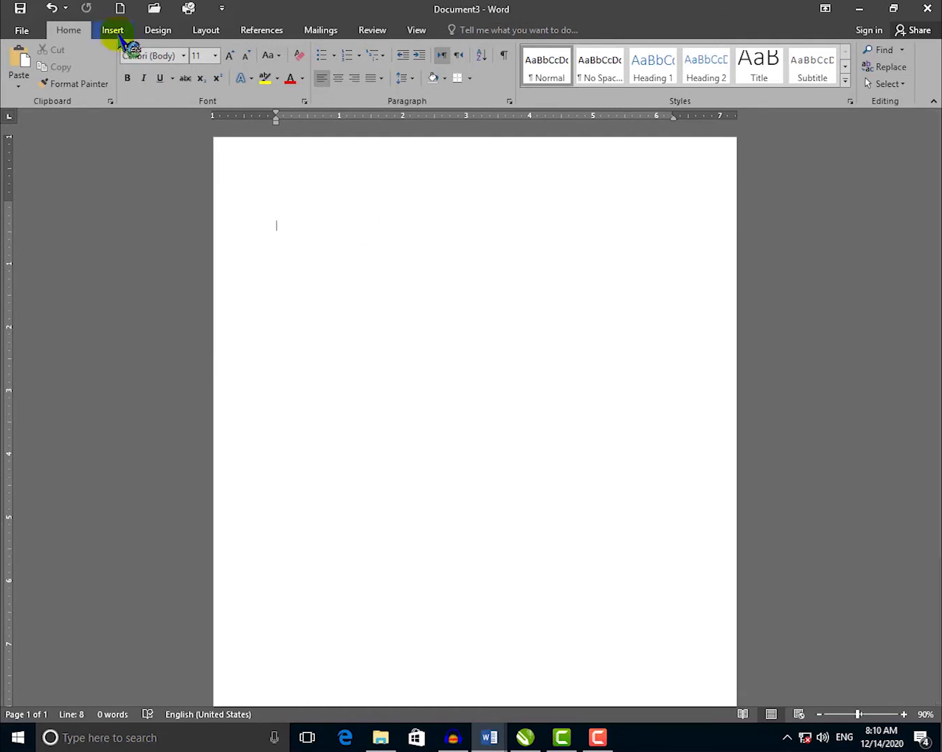
left_click(97, 78)
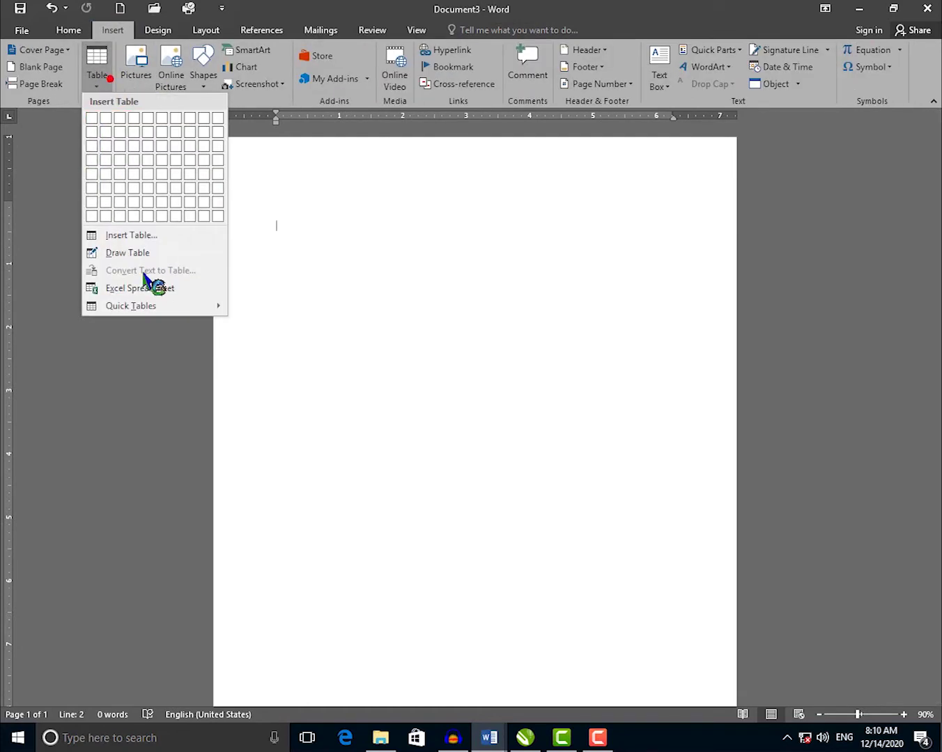
left_click(127, 253)
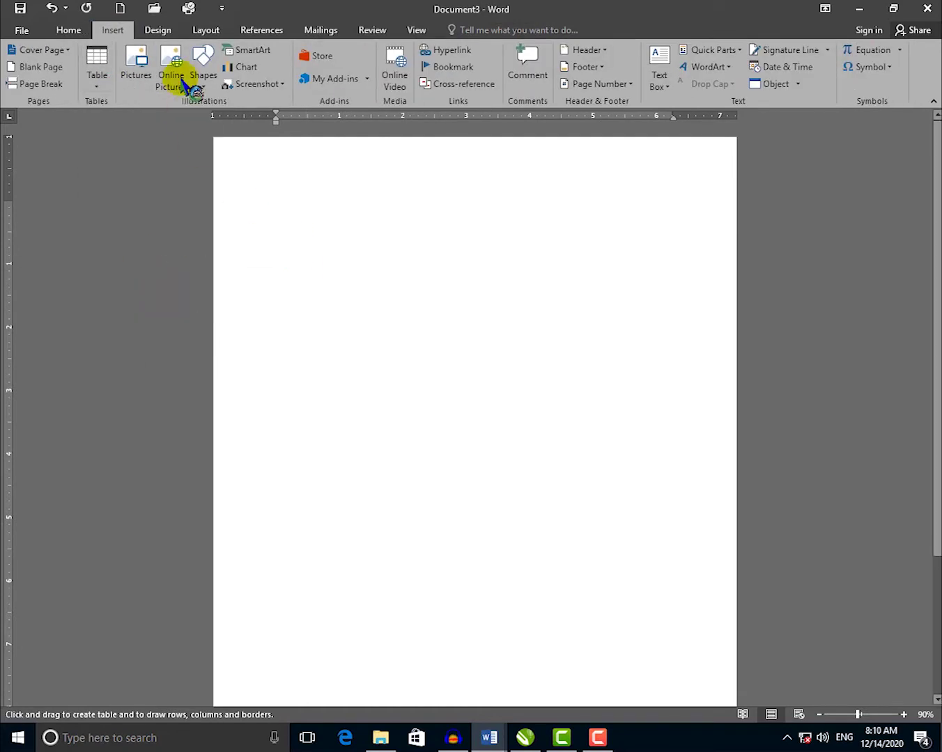
left_click(68, 30)
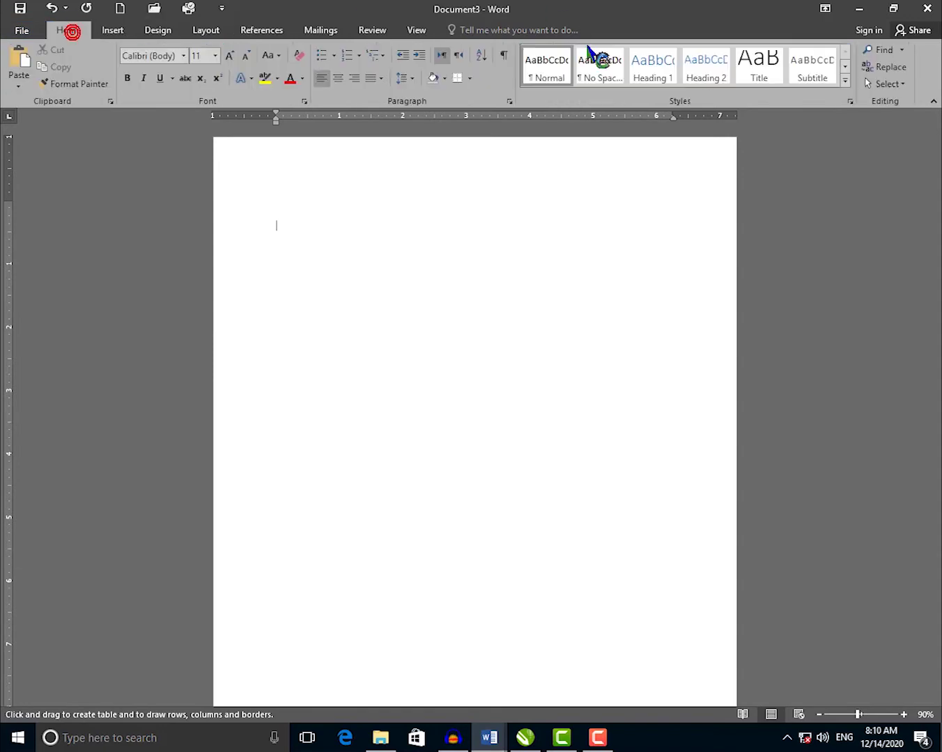
left_click(470, 78)
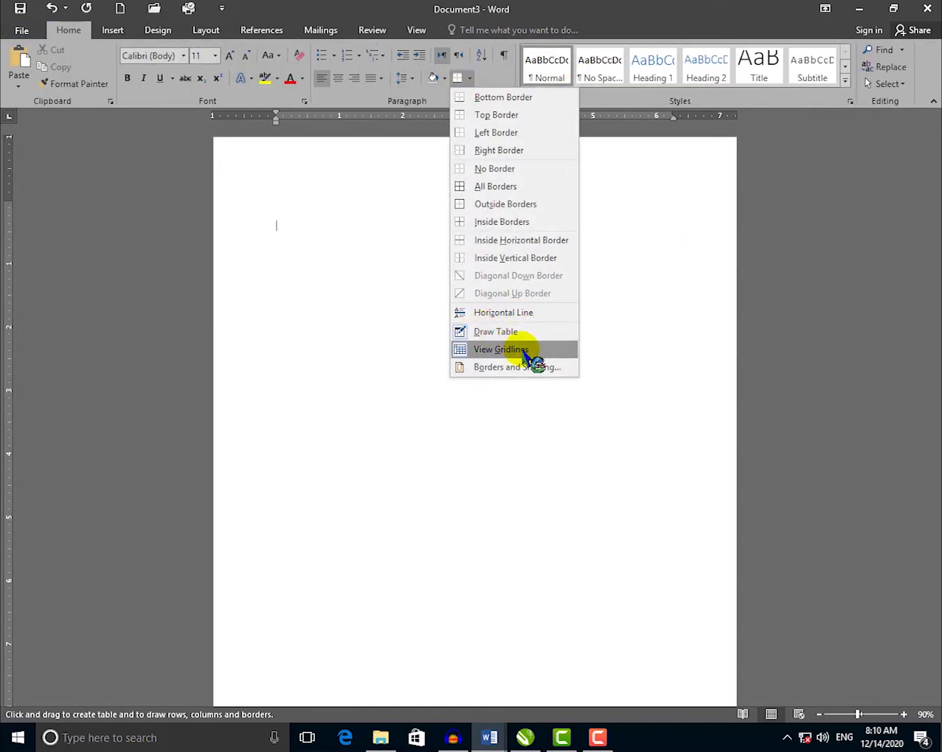
left_click(501, 333)
left_click(281, 217)
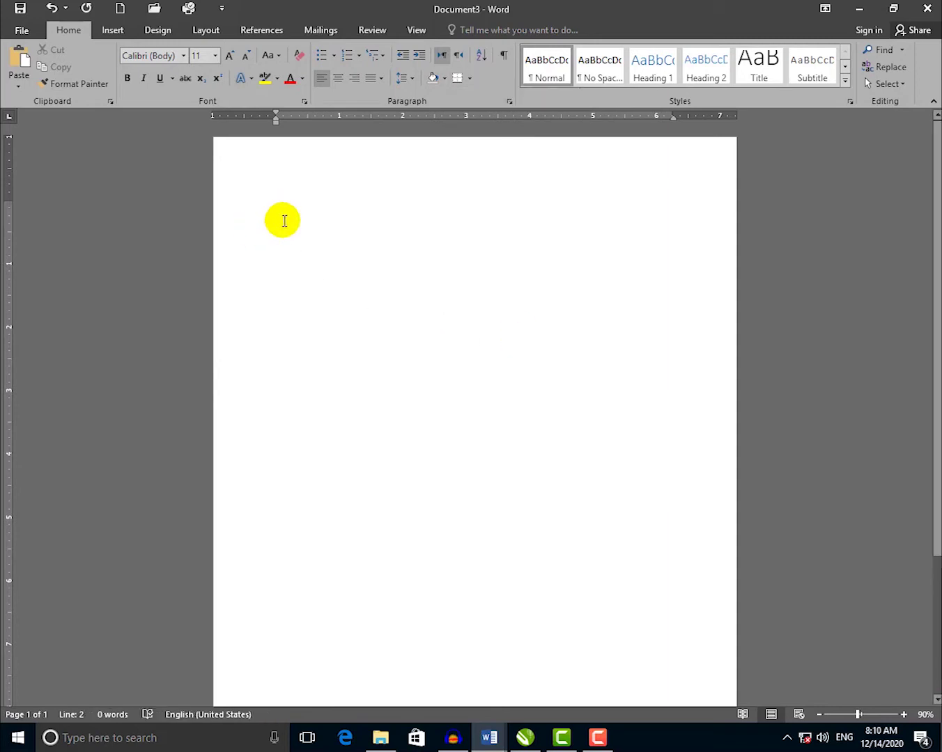
Draw a single-cell table about 5.26" wide and 2" high with Draw Table, and undo a trial vertical line inside it.
left_click(112, 31)
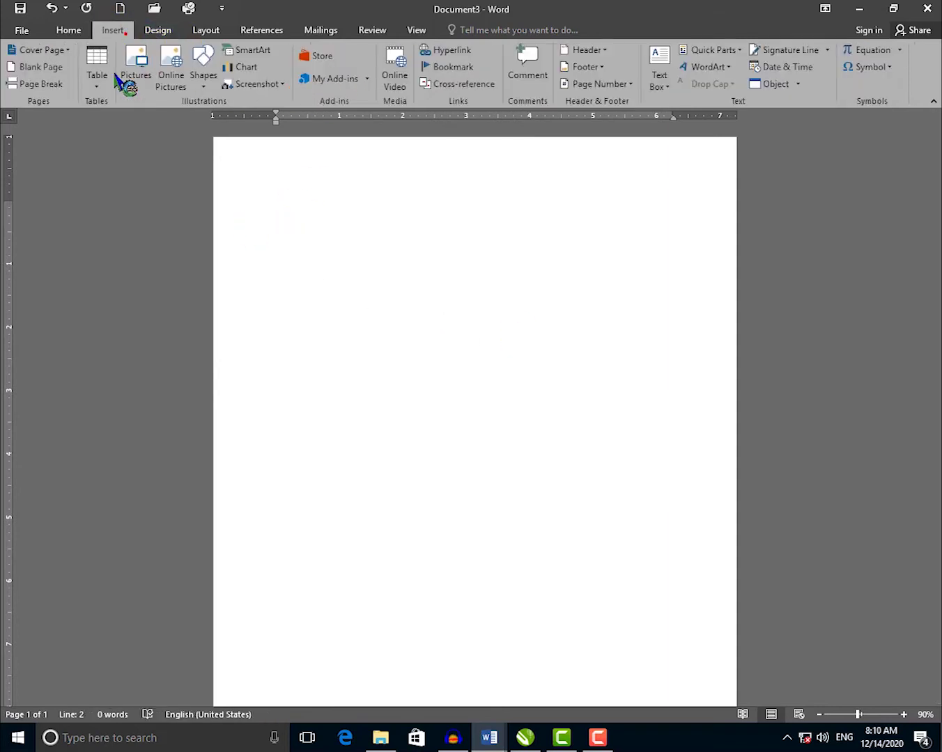
left_click(101, 81)
left_click(151, 251)
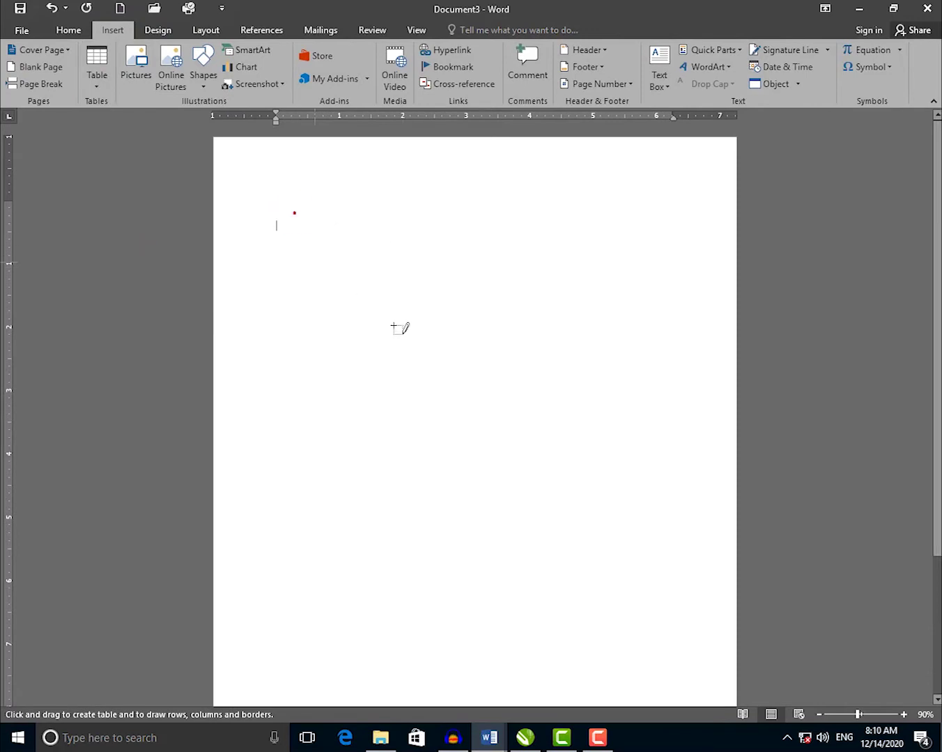
mouse_move(294, 212)
left_mouse_down()
mouse_move(621, 341)
mouse_move(627, 326)
left_mouse_up()
left_click_drag(368, 206, 385, 301)
key("ctrl+z")
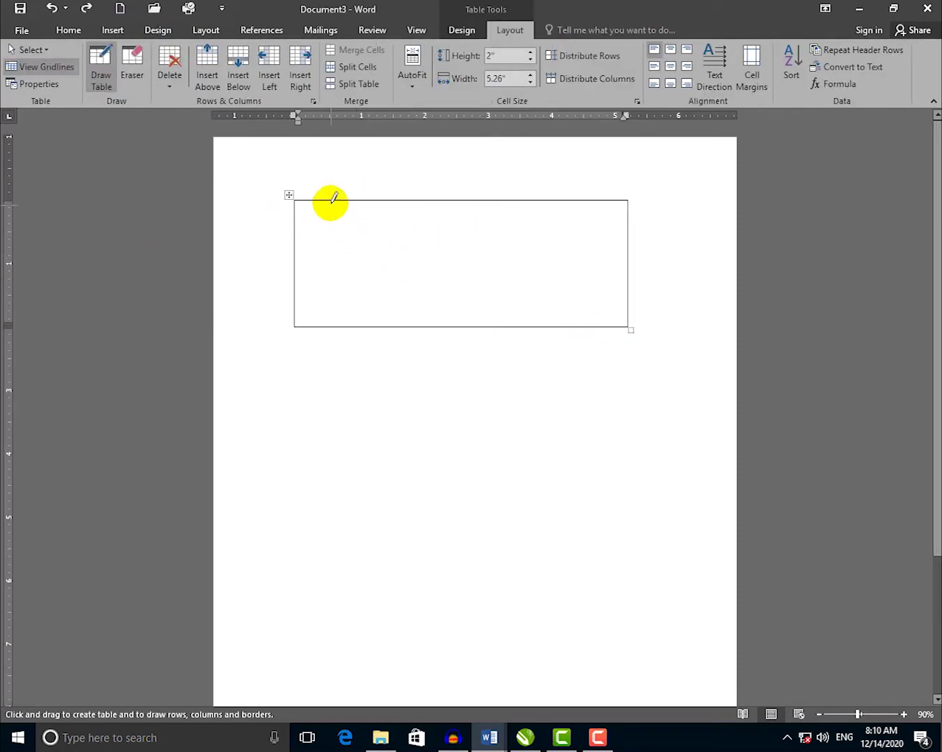
Draw four vertical and two horizontal lines inside the frame to divide it into 5 columns and 3 rows.
left_click_drag(336, 201, 336, 324)
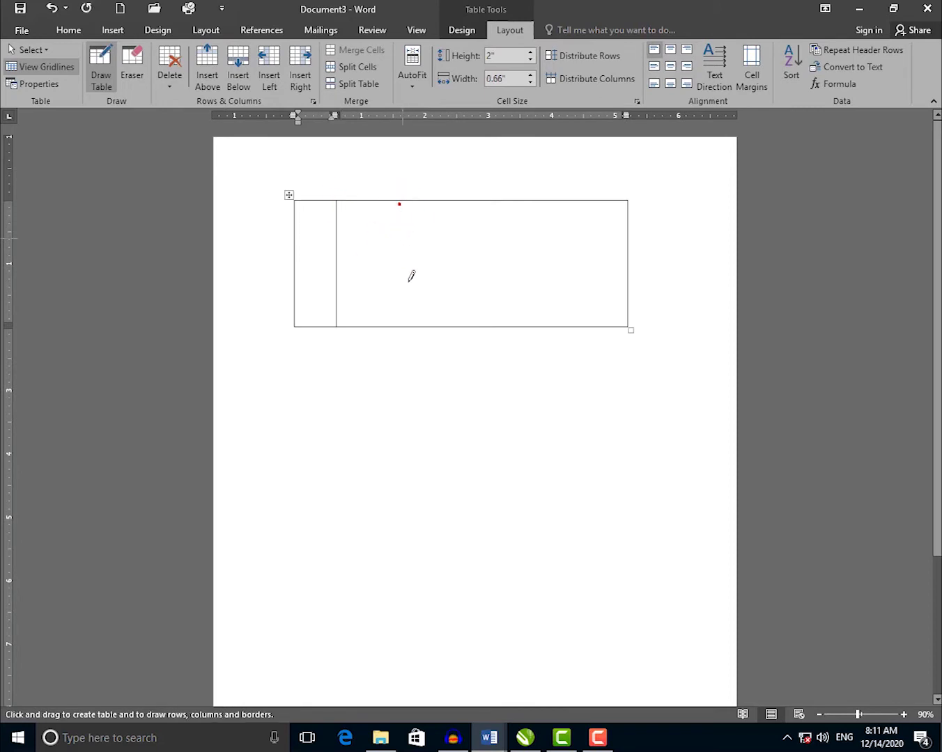
mouse_move(412, 277)
left_mouse_down()
mouse_move(420, 276)
mouse_move(411, 322)
left_mouse_up()
mouse_move(457, 201)
left_mouse_down()
mouse_move(471, 279)
mouse_move(456, 325)
left_mouse_up()
left_click_drag(543, 200, 541, 324)
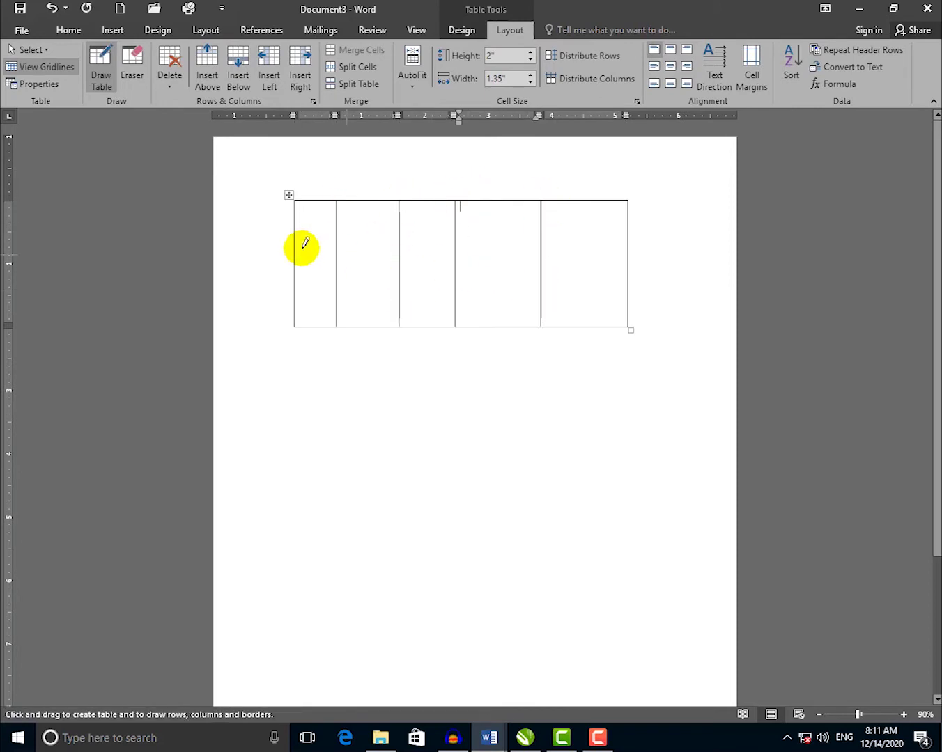
mouse_move(297, 237)
left_mouse_down()
mouse_move(521, 221)
mouse_move(596, 252)
left_mouse_up()
left_click_drag(297, 279, 609, 282)
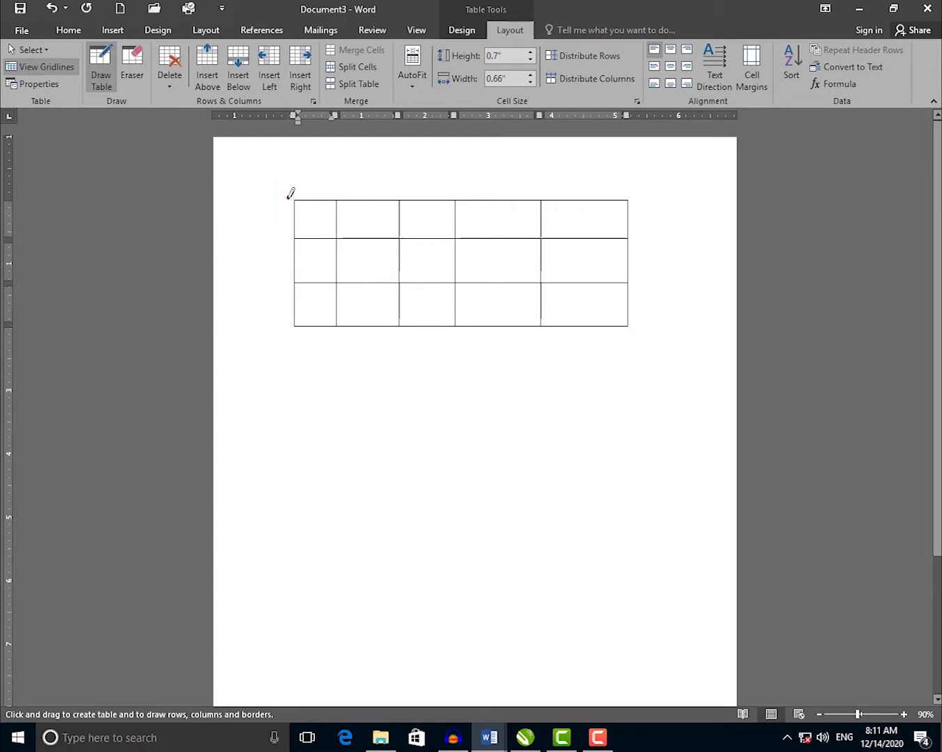
Turn off Draw Table and delete the whole hand-drawn table.
left_click(111, 31)
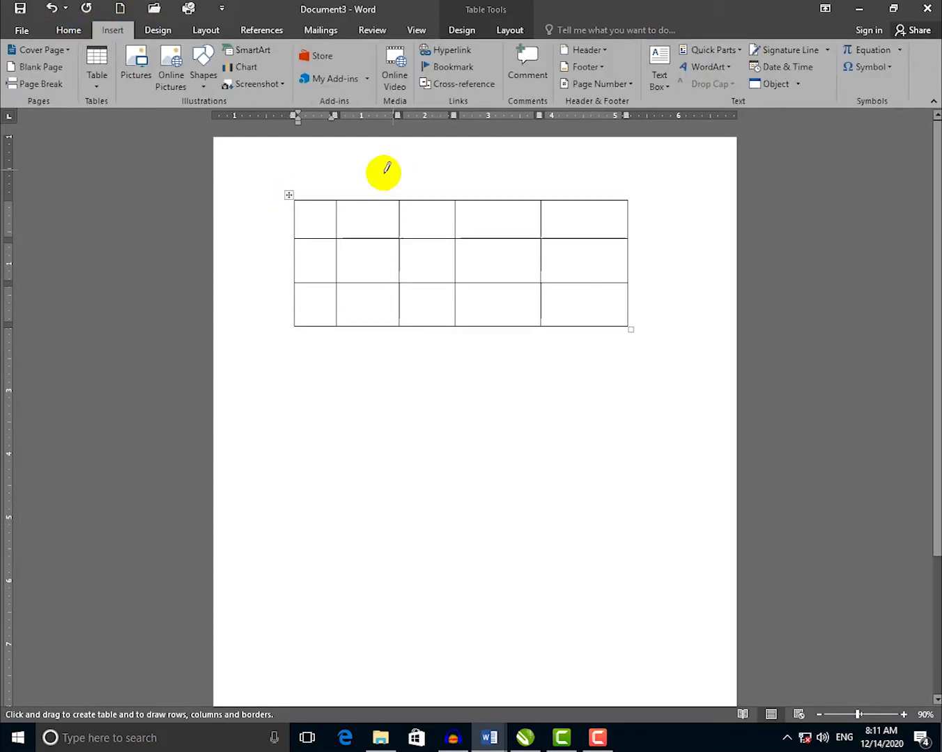
left_click(105, 76)
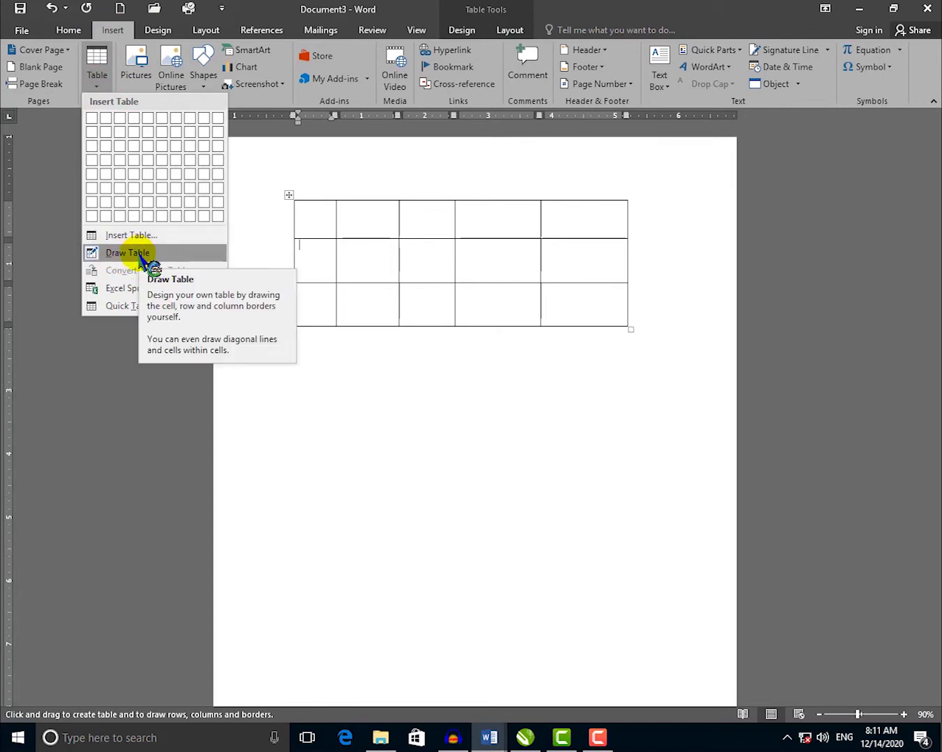
left_click(137, 254)
left_click(361, 191)
left_click(289, 196)
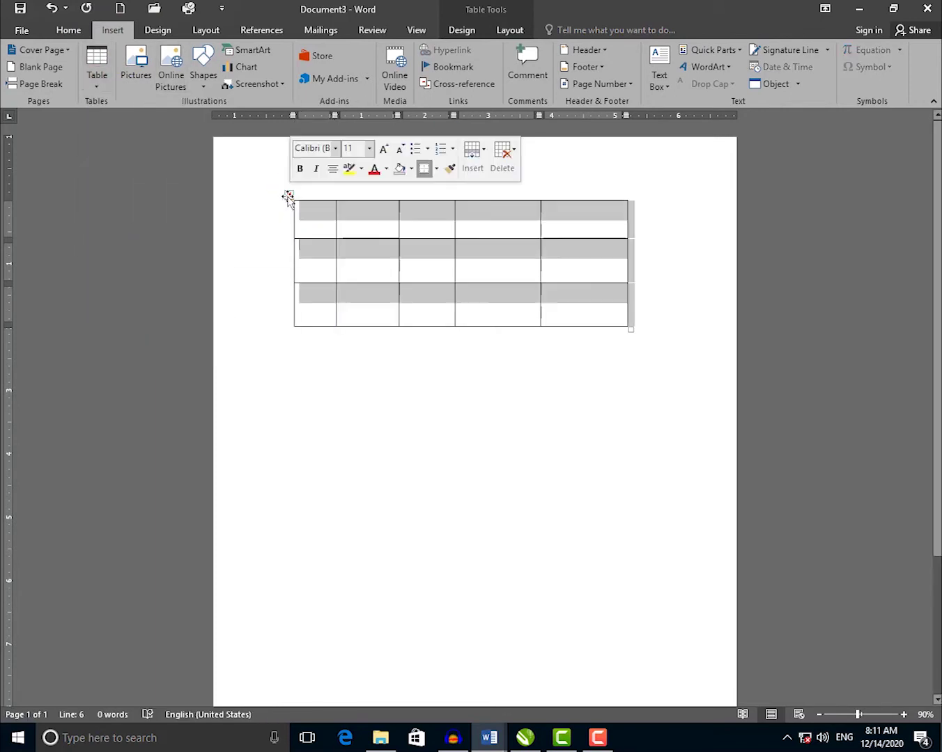
key("BackSpace")
Enter three comma-separated lines: the header Name, F/name, Job, Salary and two people's records ending in dirver, 500 and Engineer, 600.
left_click(106, 71)
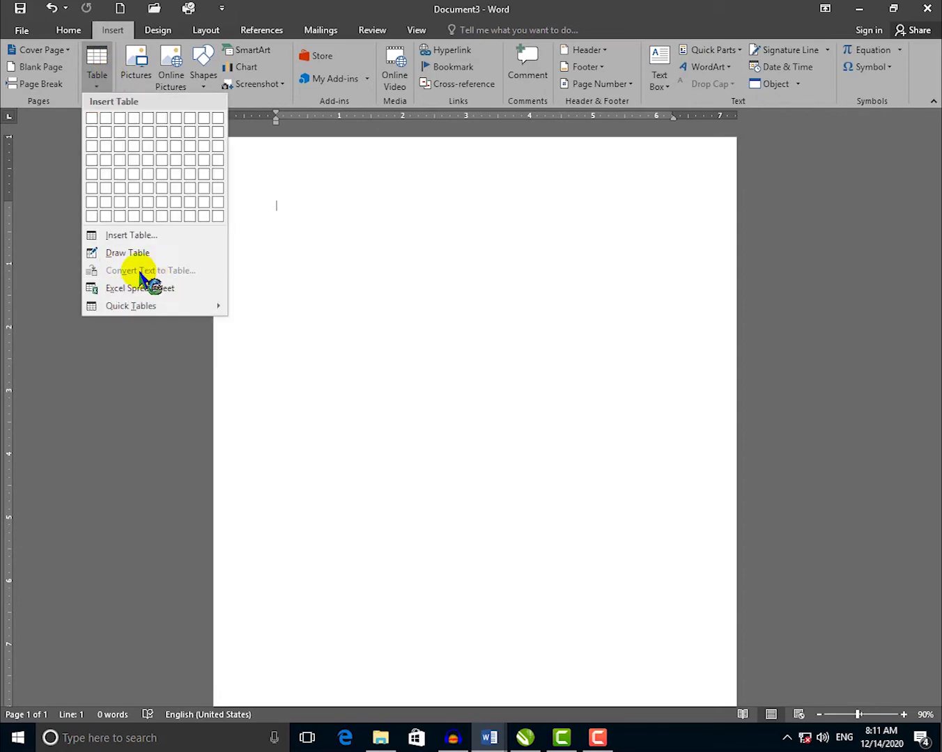
left_click(472, 272)
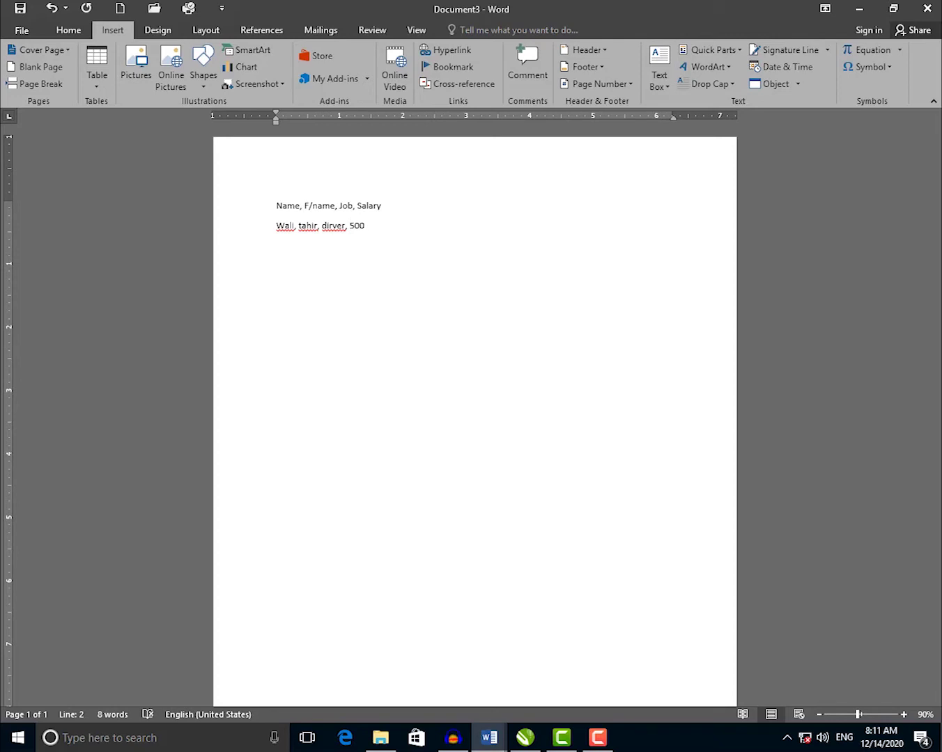
key("Return")
type("Khan, Wali, Engineer, 600")
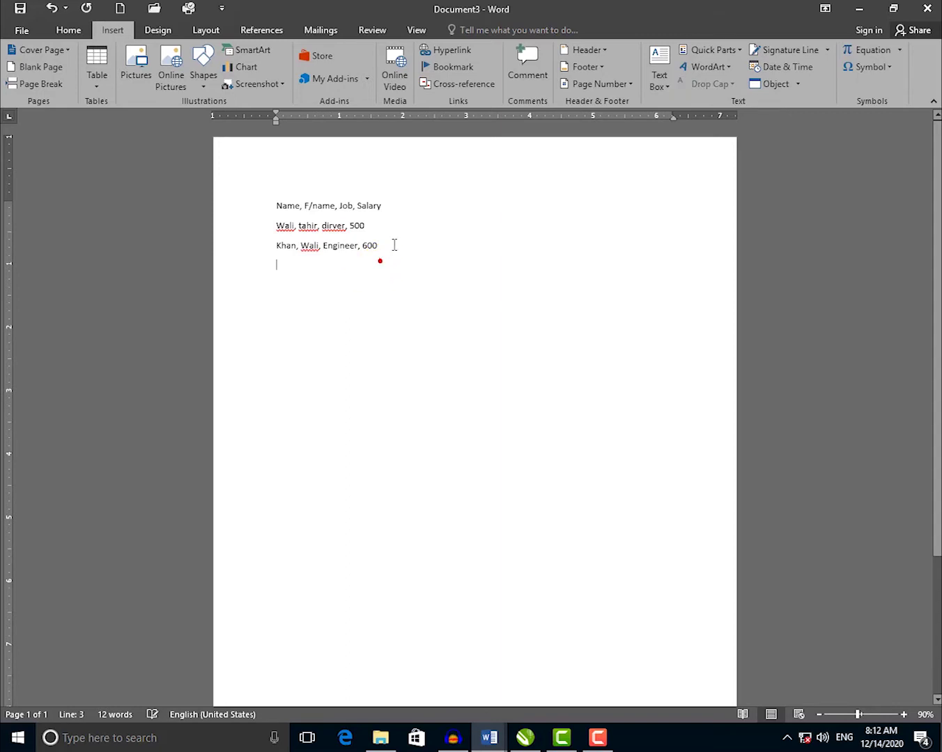
Convert the three comma-separated lines to a 4-column table with AutoFit to window, separating text at commas, and undo the conversion.
left_click_drag(392, 244, 254, 193)
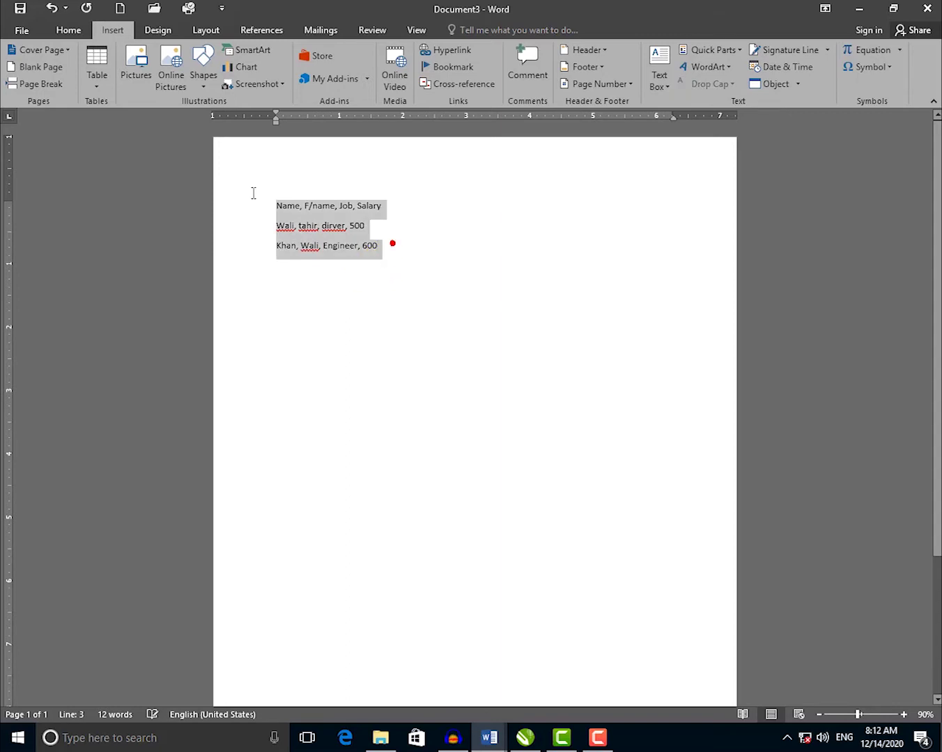
left_click(99, 84)
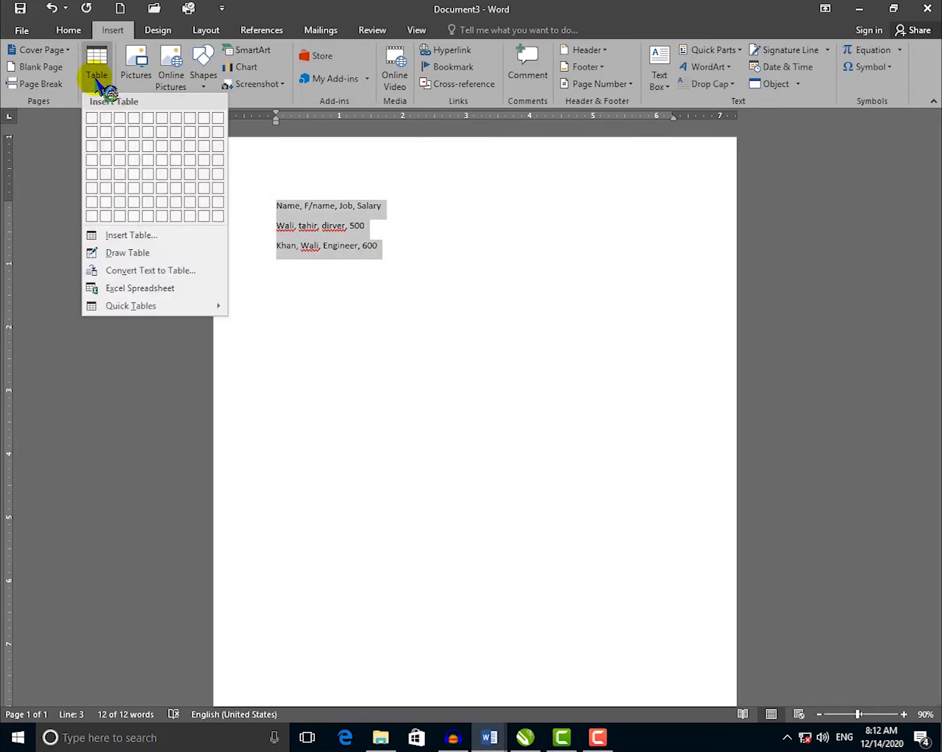
left_click(170, 273)
left_click_drag(476, 229, 599, 165)
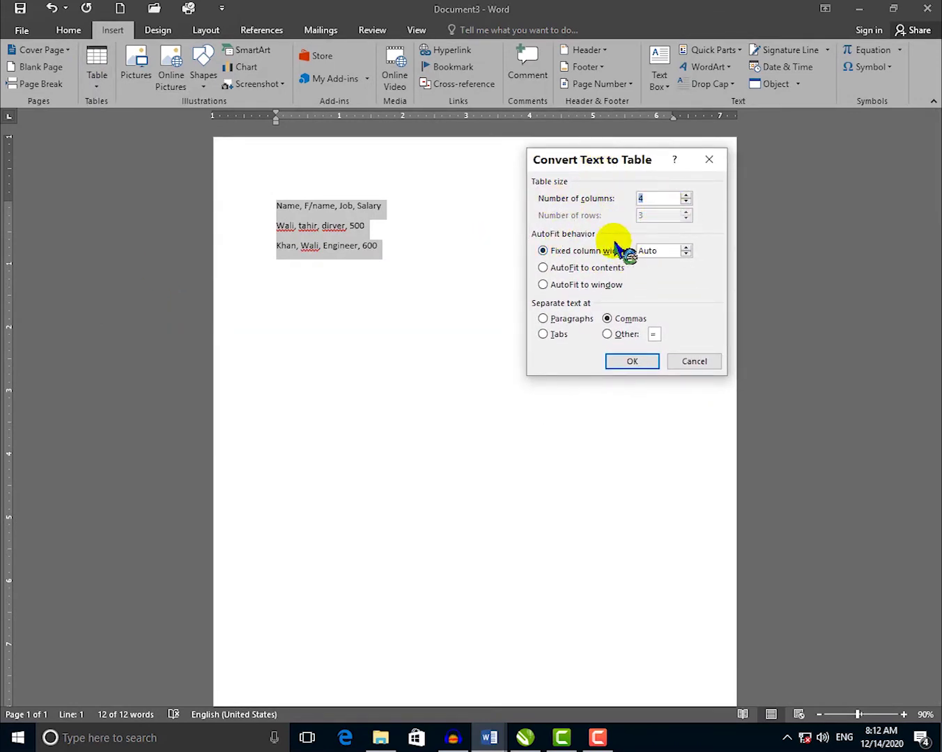
left_click(545, 268)
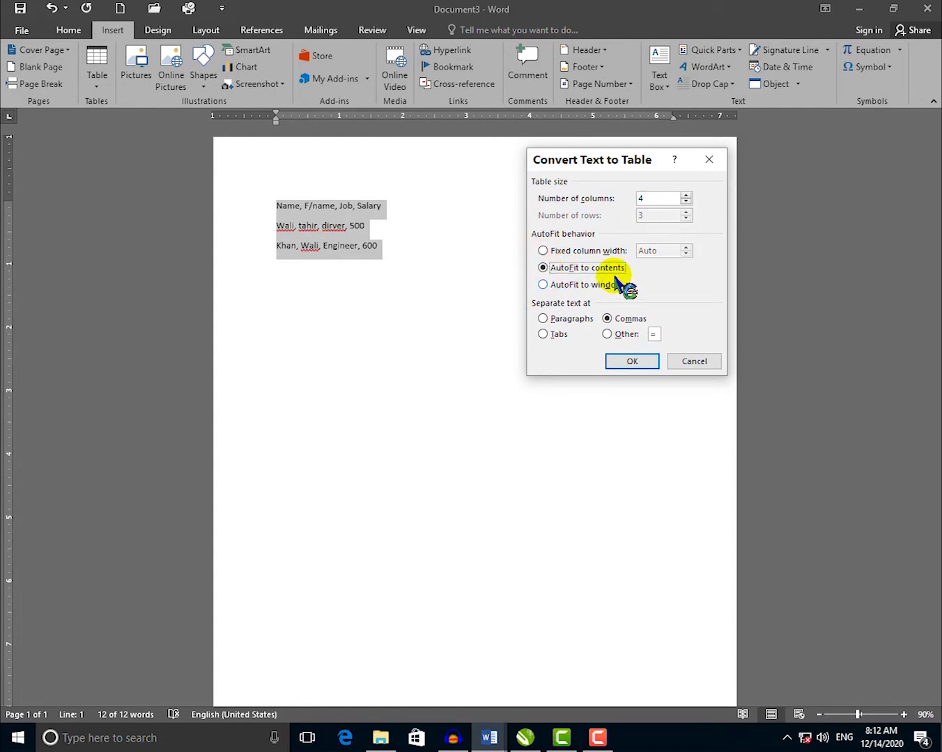
left_click(544, 250)
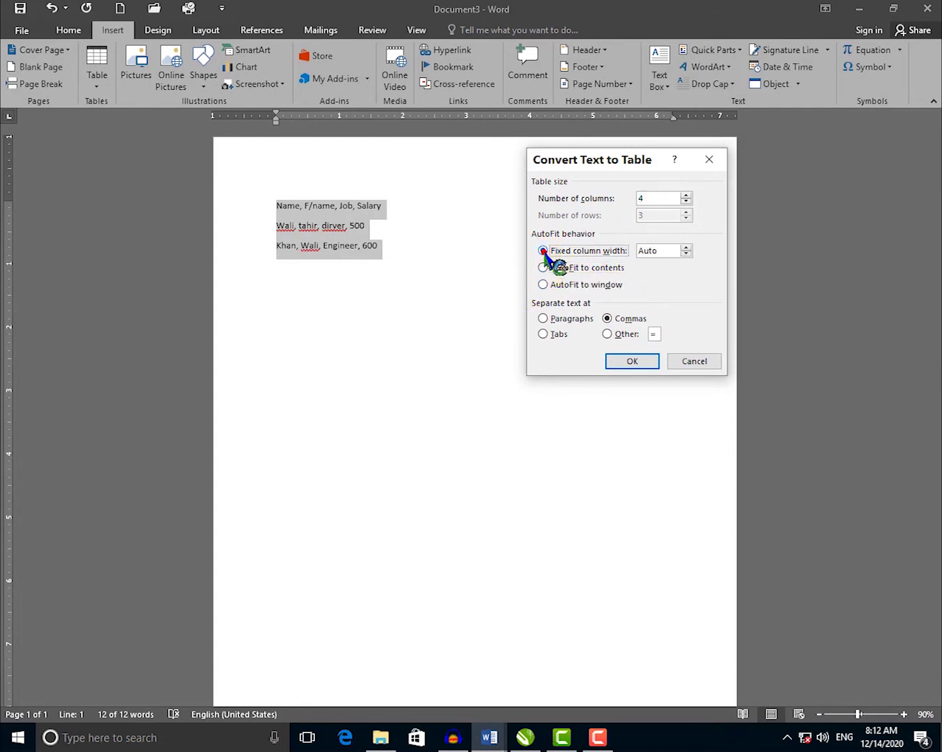
left_click(543, 285)
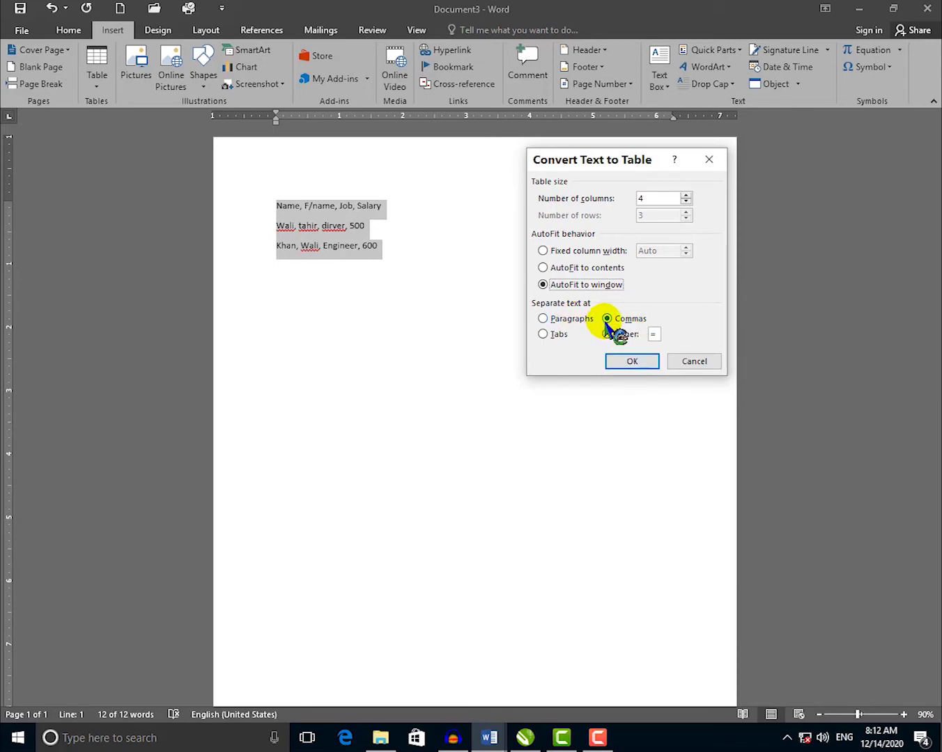
left_click(624, 362)
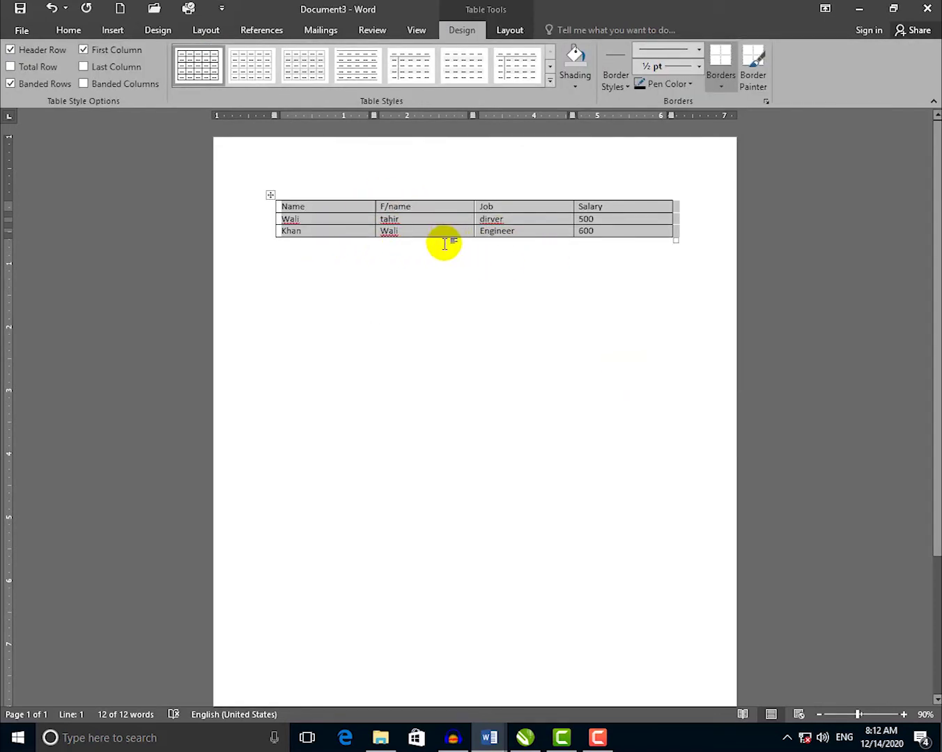
key("ctrl+z")
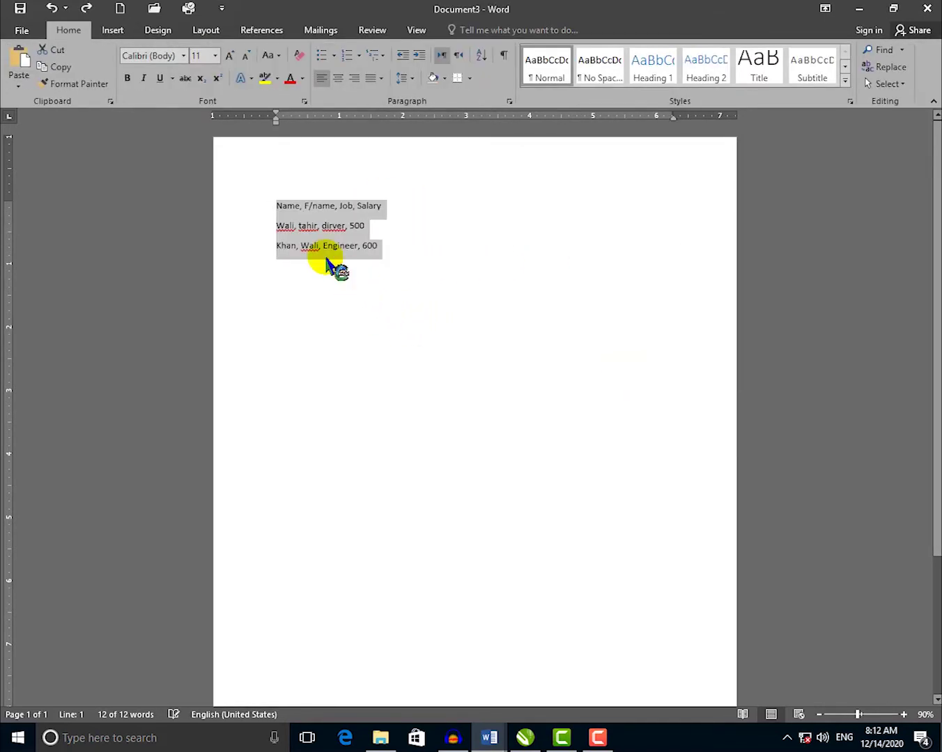
Show the formatting marks and remove the extra empty paragraph below the comma-separated lines.
left_click(303, 205)
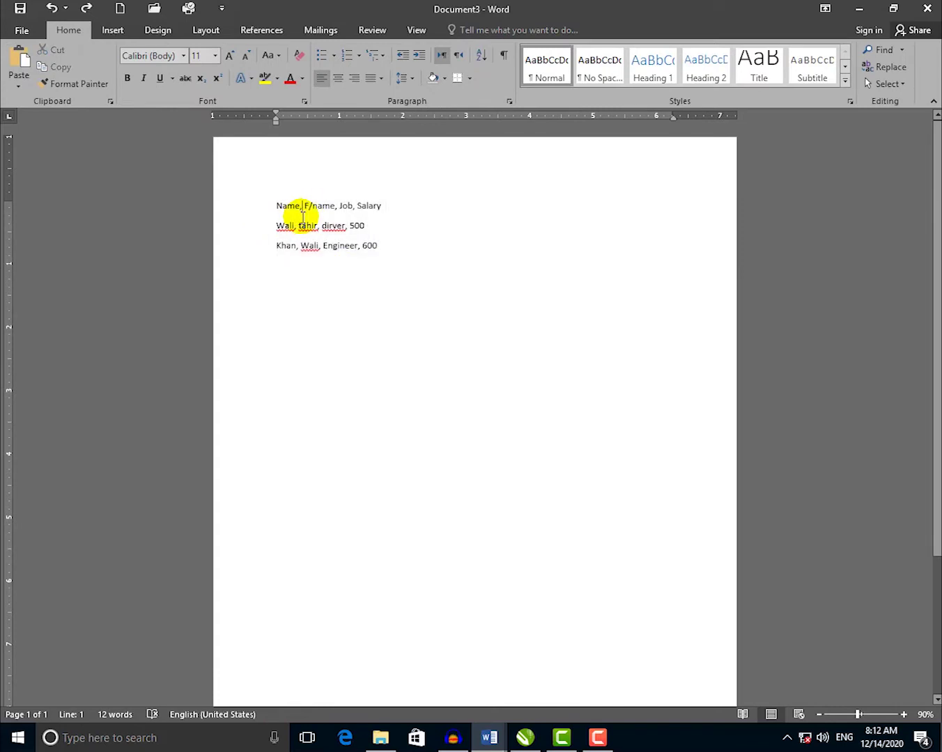
left_click(330, 277)
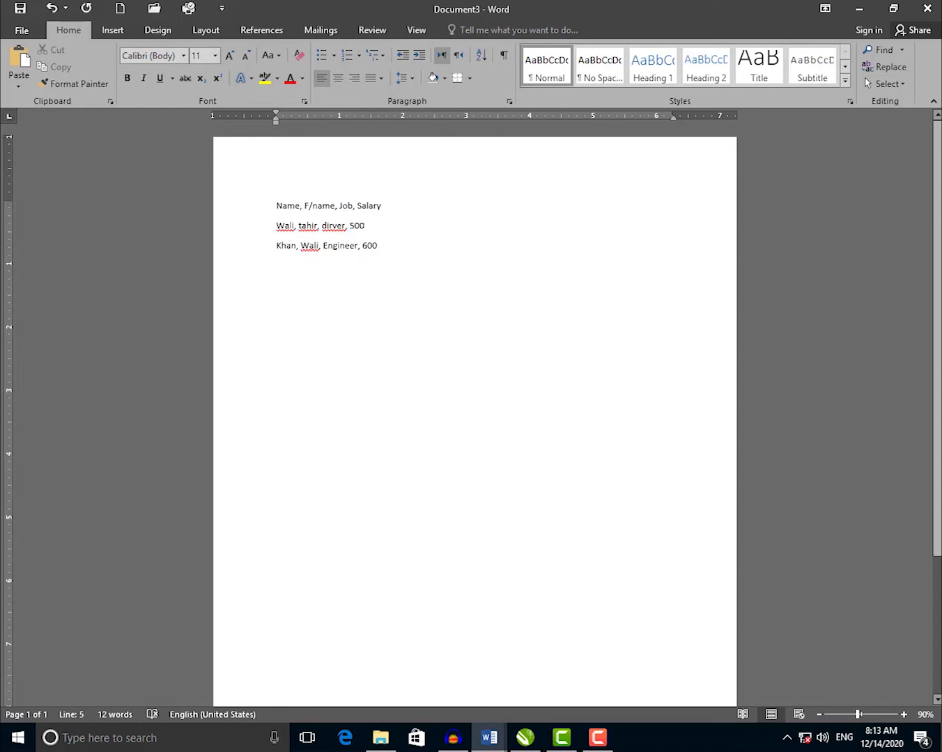
left_click(503, 56)
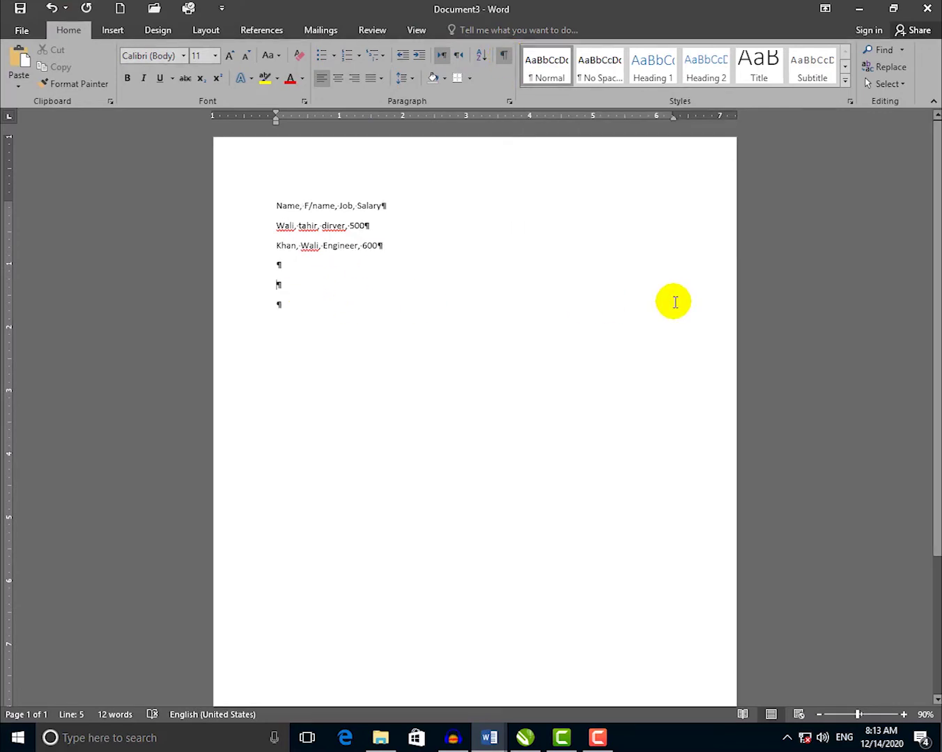
left_click(294, 305)
key("BackSpace")
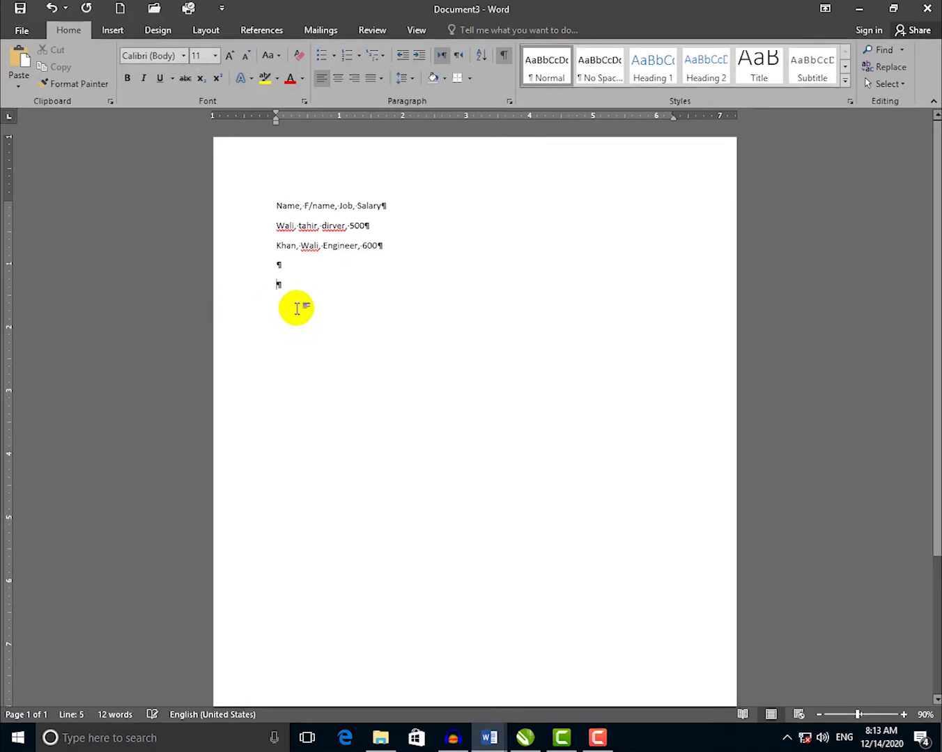
Enter Name, F/name, Job, Salary and two people's records ending in Driver, 400 and Engineer, 600, each item on its own line.
type("Name")
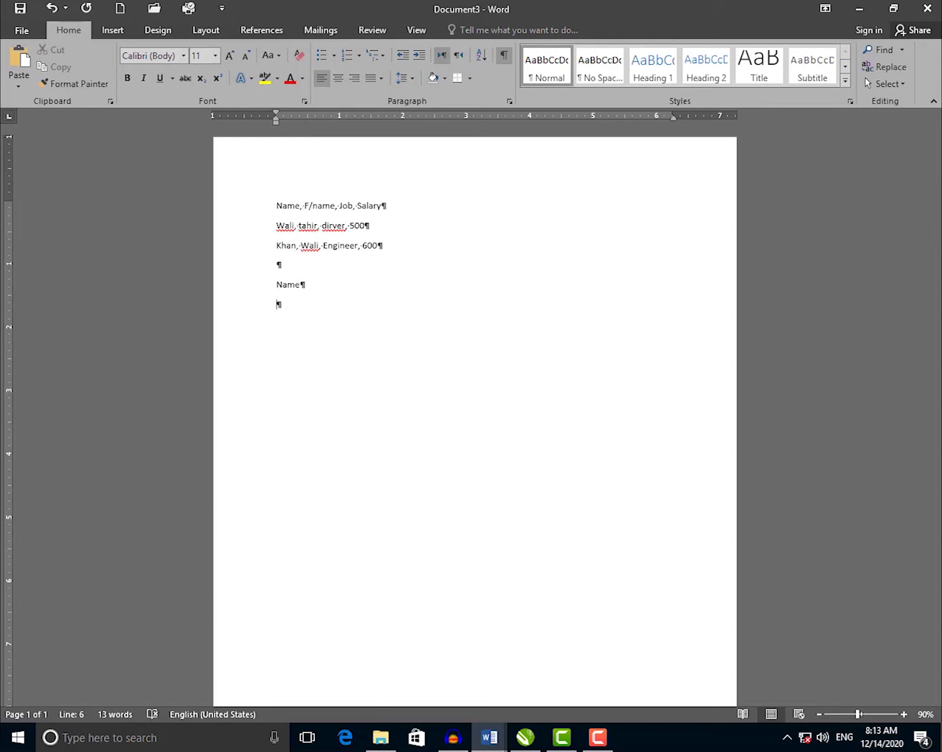
type("F/n")
type("Job")
type("Sa")
type("Karim")
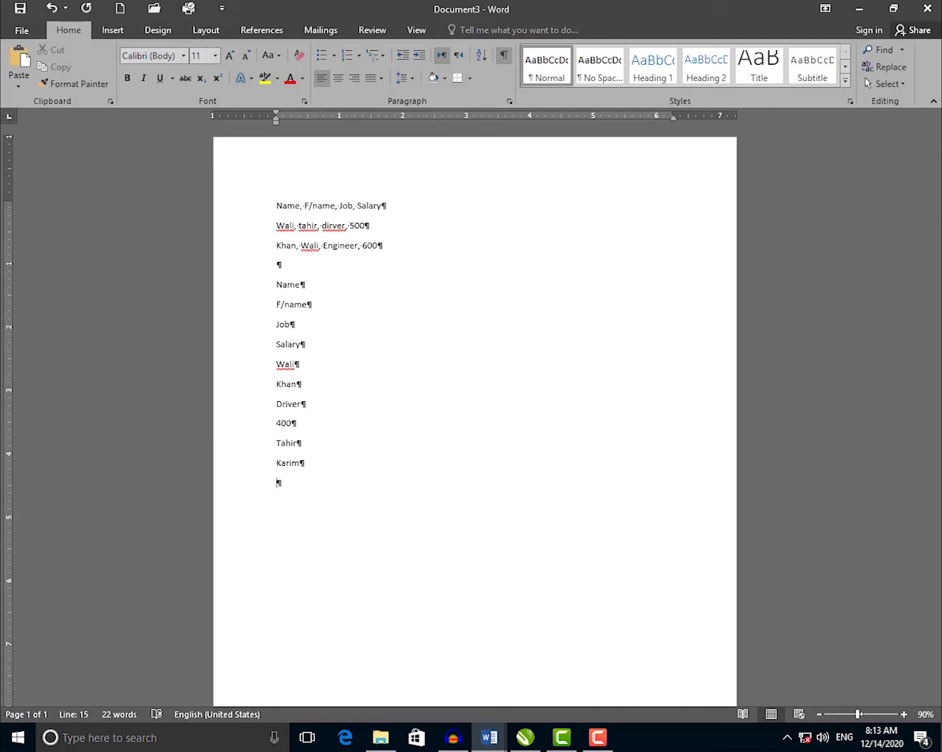
type("Engineer")
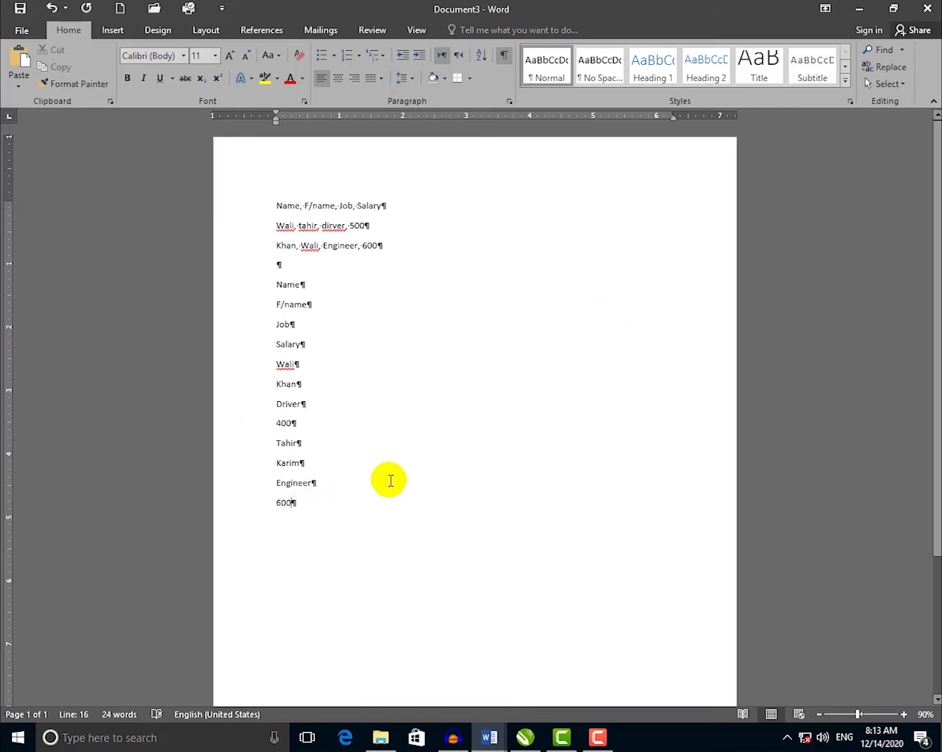
Convert the list of single-item lines to a 1-column table separated at paragraphs, and undo the conversion.
left_click_drag(305, 500, 266, 479)
left_click(301, 504)
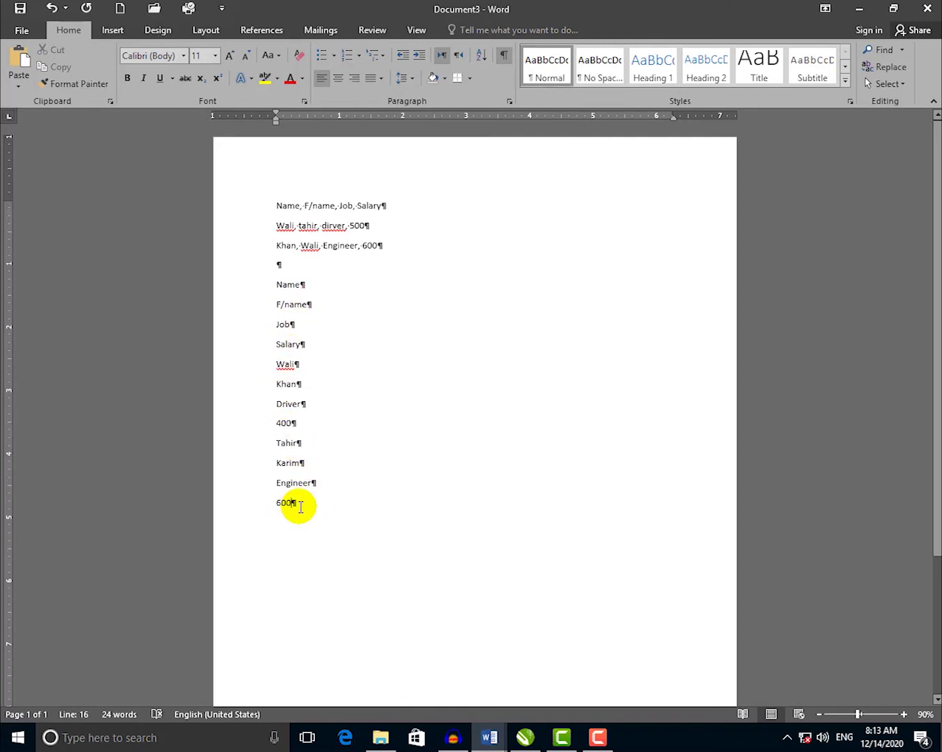
left_click_drag(301, 506, 114, 42)
left_click(98, 73)
left_click_drag(138, 294, 146, 279)
left_click(146, 278)
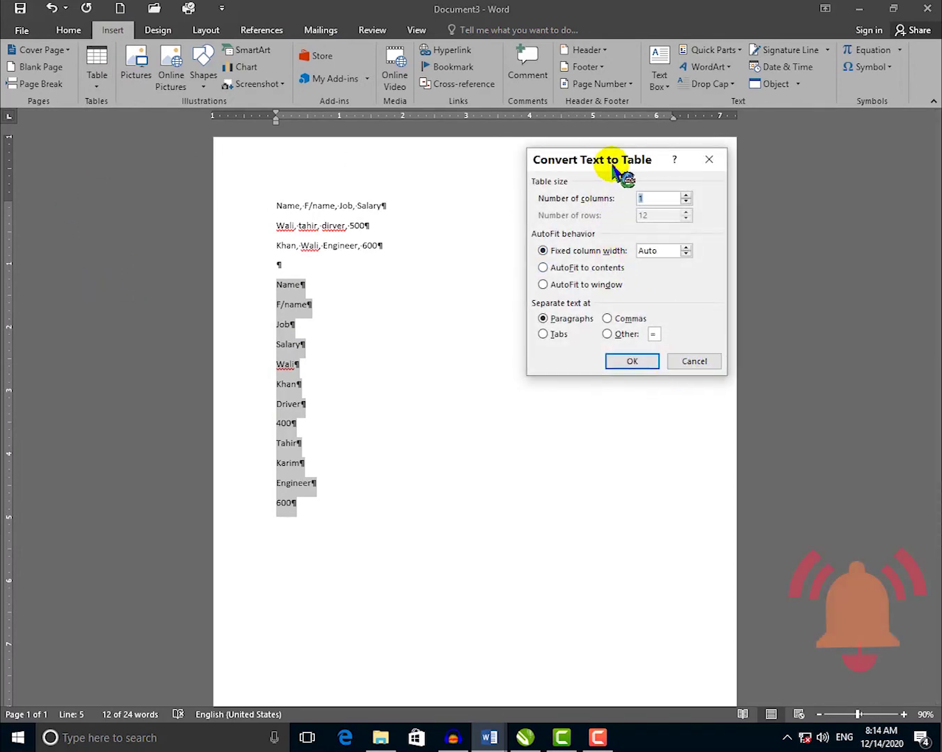
left_click_drag(620, 167, 572, 141)
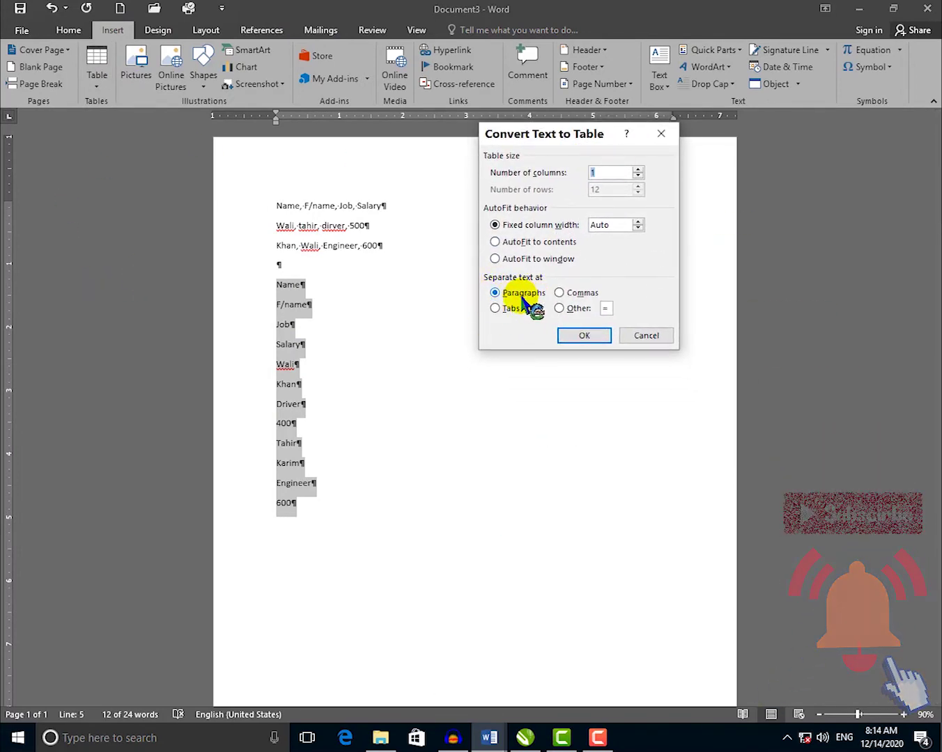
left_click(585, 337)
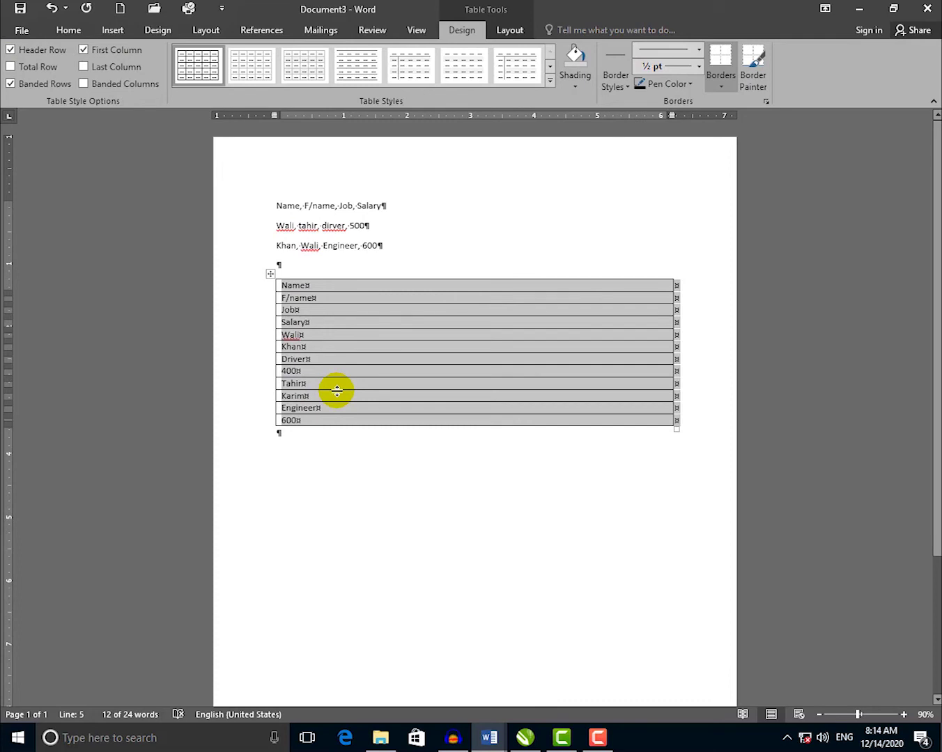
key("ctrl+z")
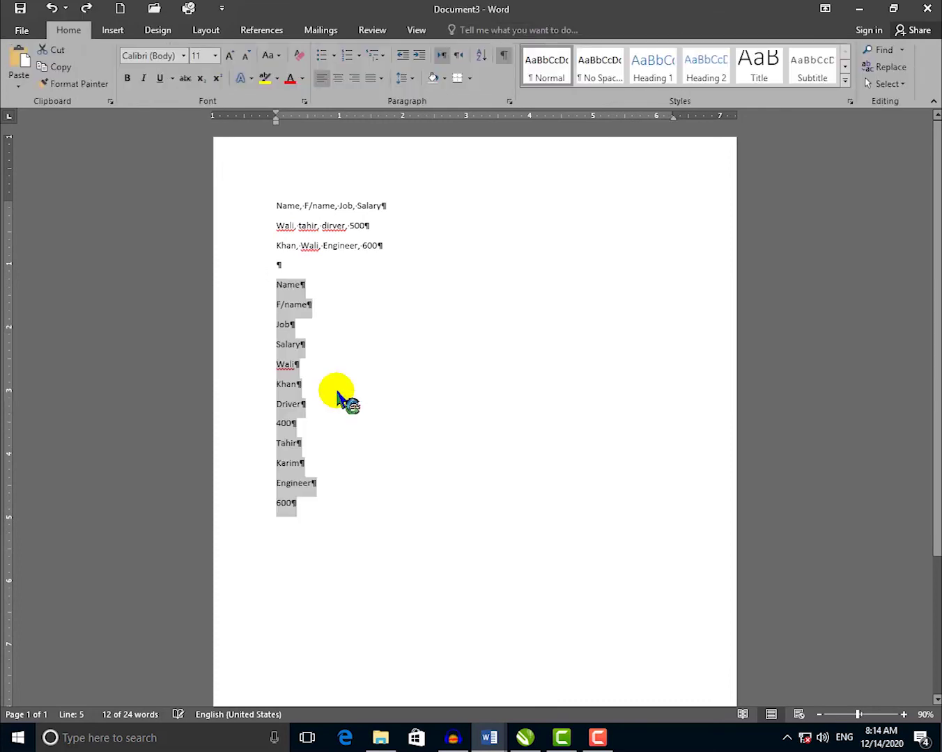
Convert the single-item lines to a 4-column table with automatic fixed column width, separating text at paragraphs.
left_click(113, 29)
left_click(111, 93)
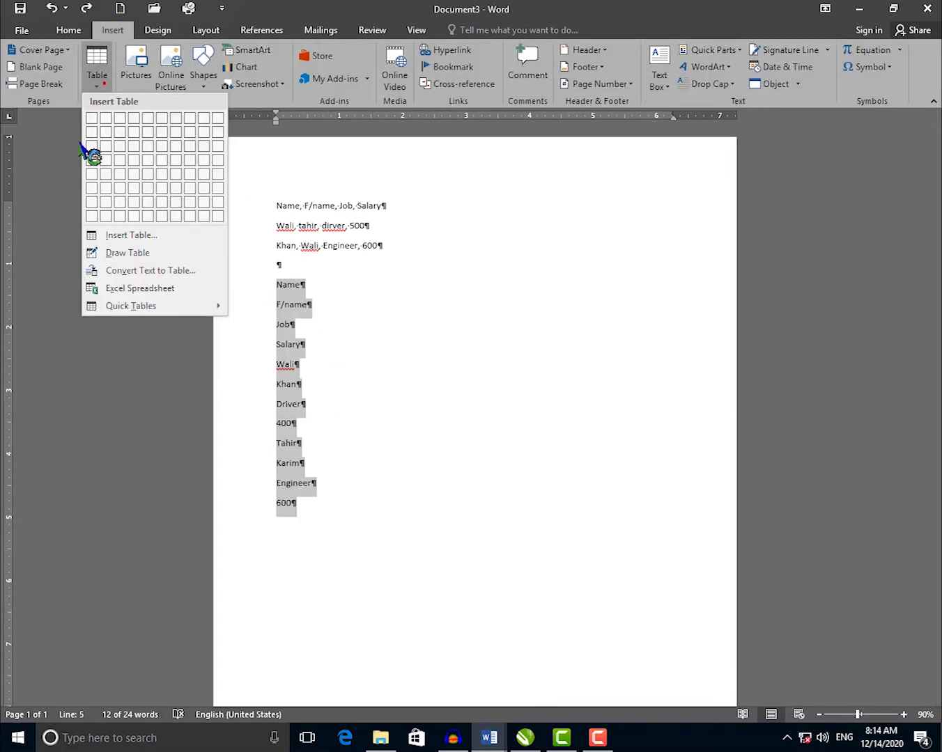
left_click(158, 269)
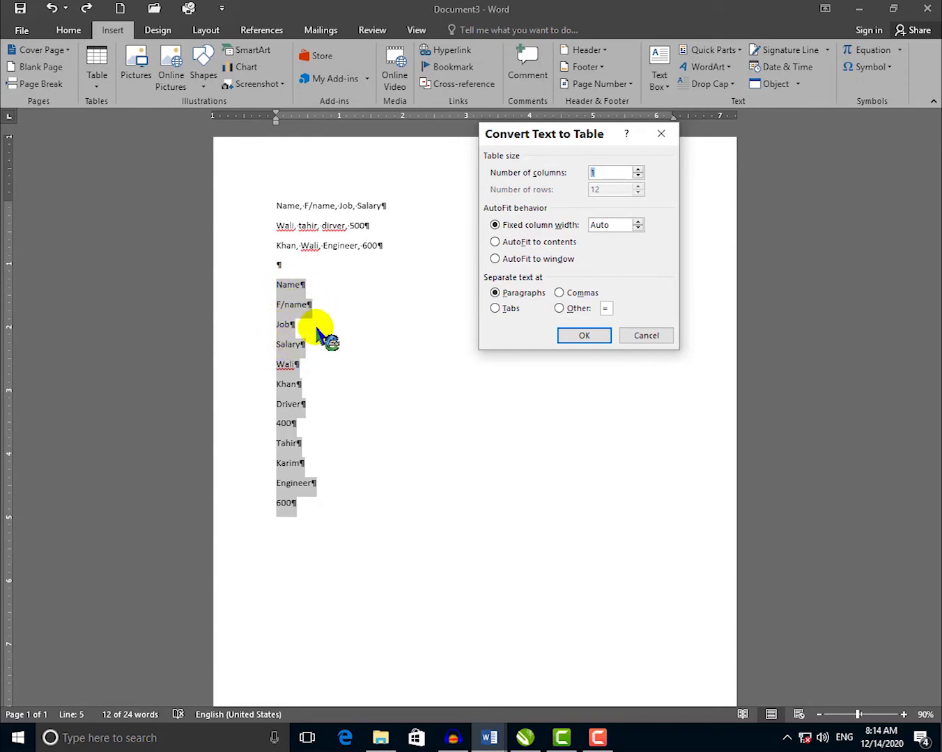
left_click(638, 169)
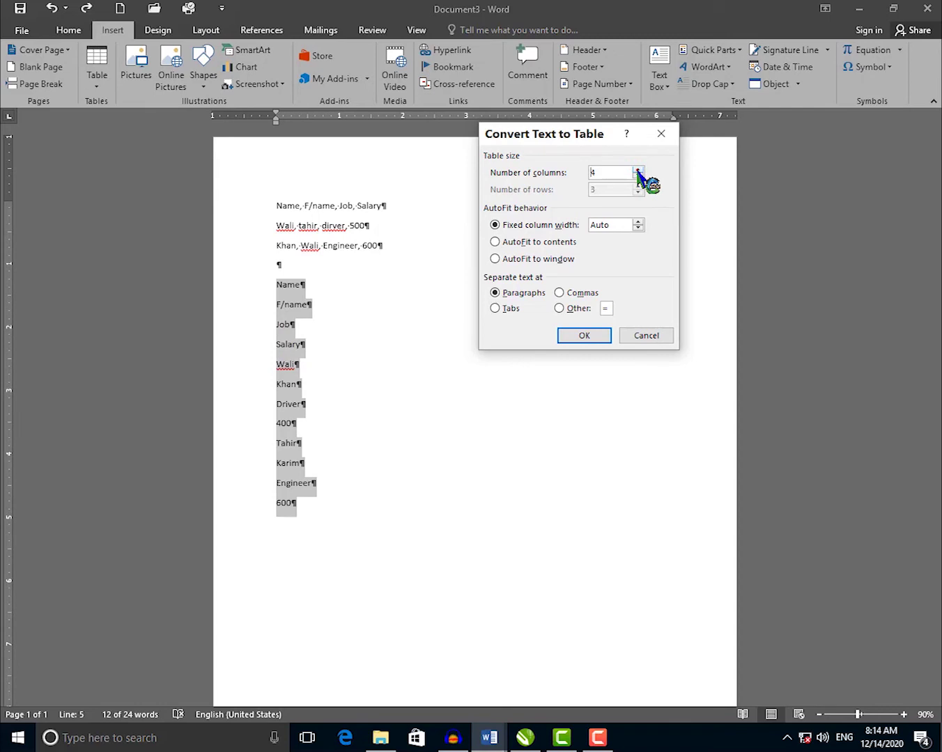
left_click(636, 170)
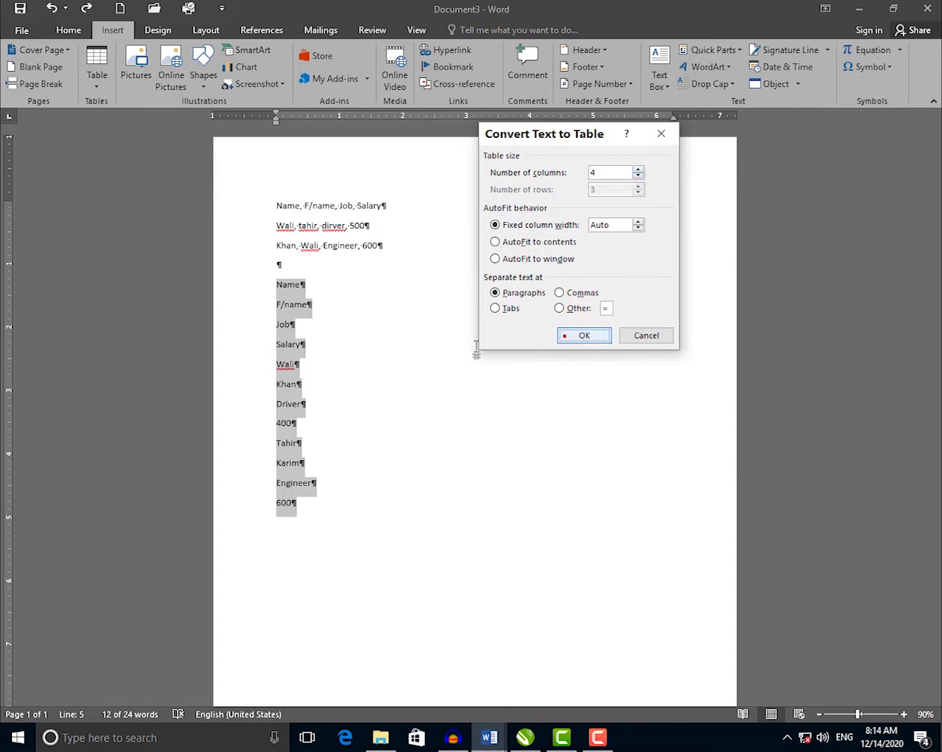
left_click(567, 335)
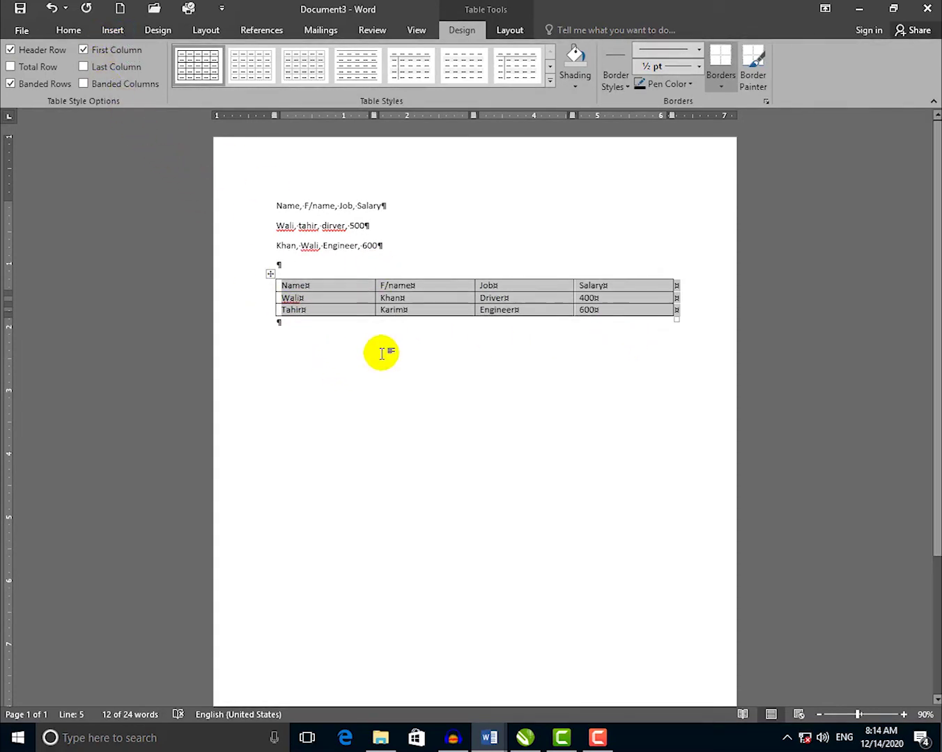
Add an empty paragraph below the converted table and hide the formatting marks.
left_click(371, 381)
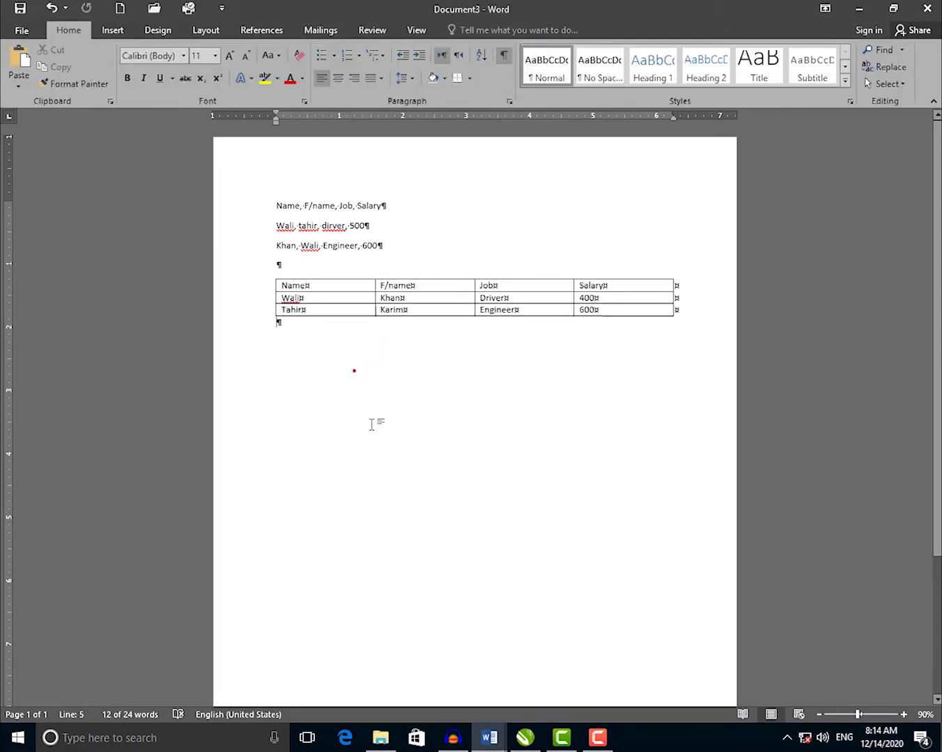
key("Return")
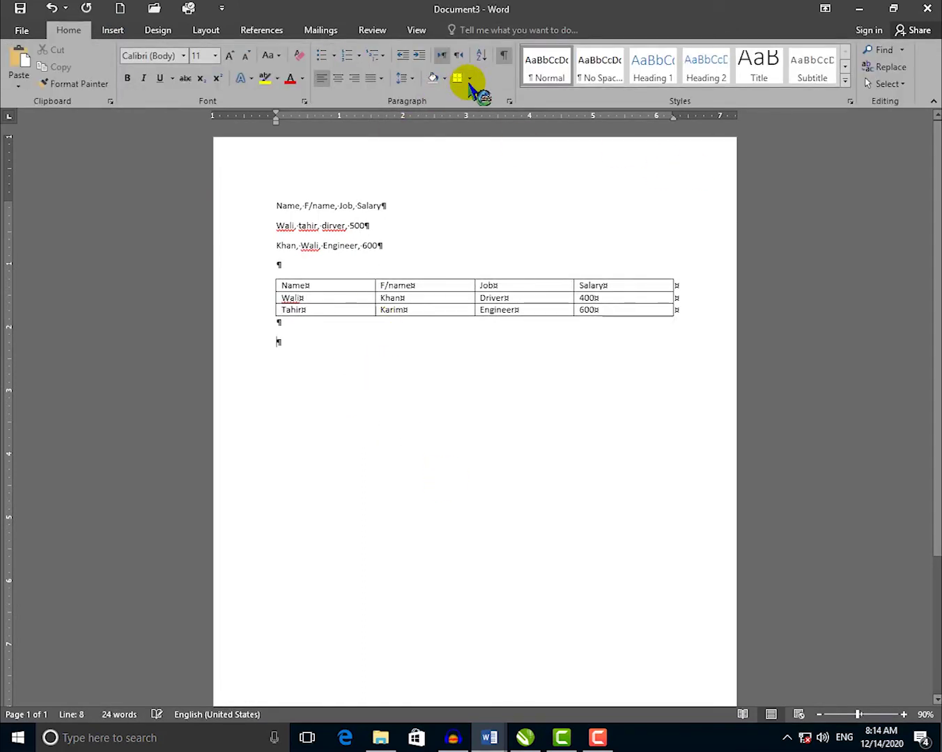
left_click(503, 56)
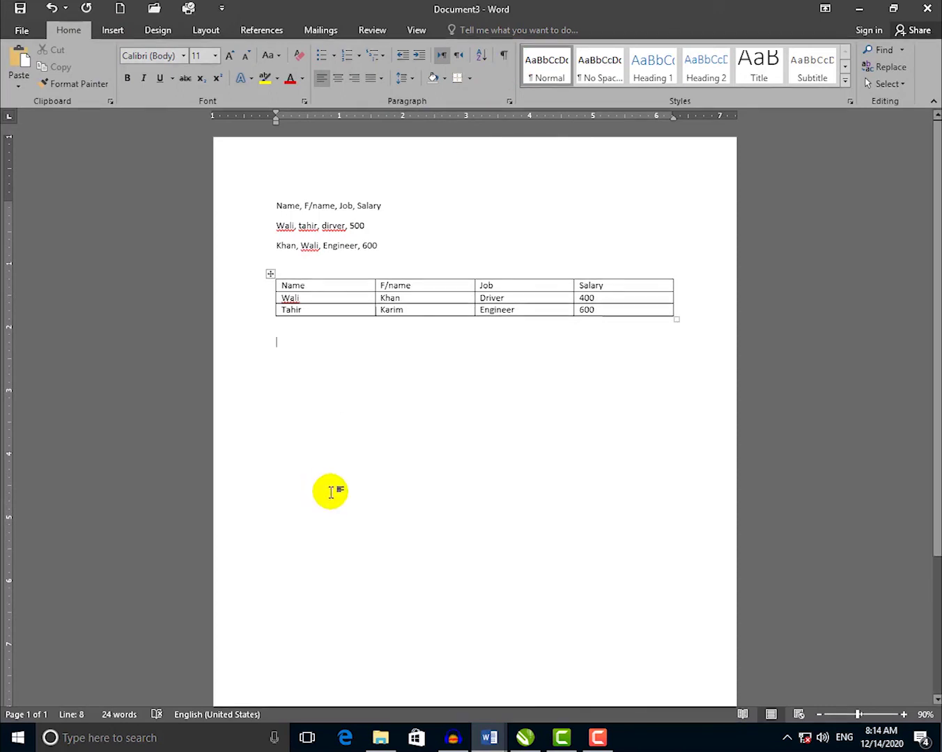
left_click(111, 30)
left_click(97, 77)
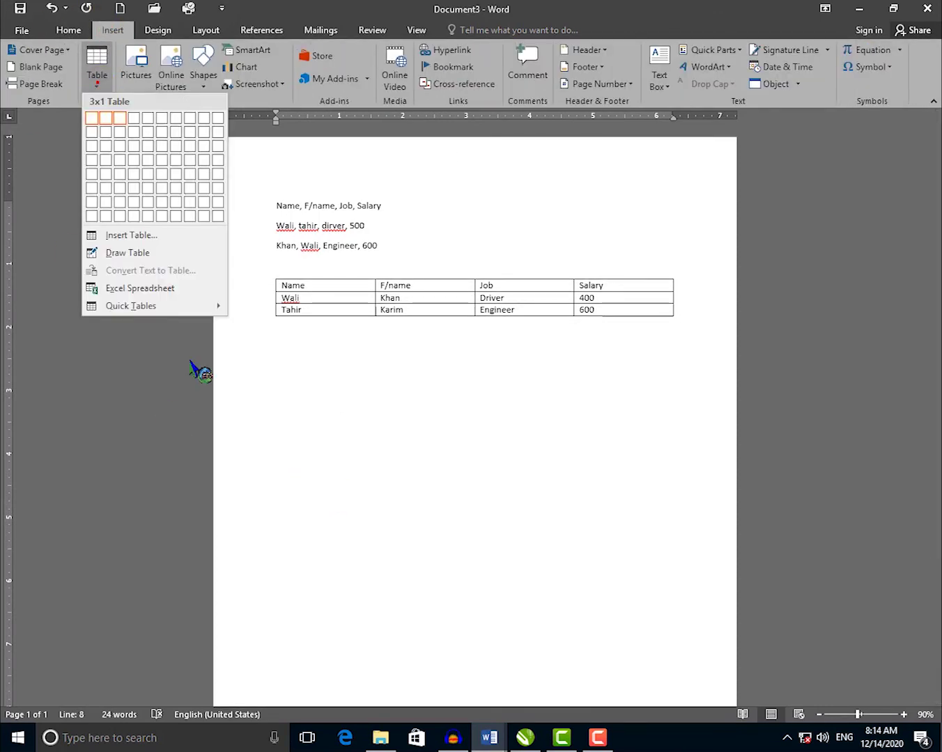
left_click(316, 334)
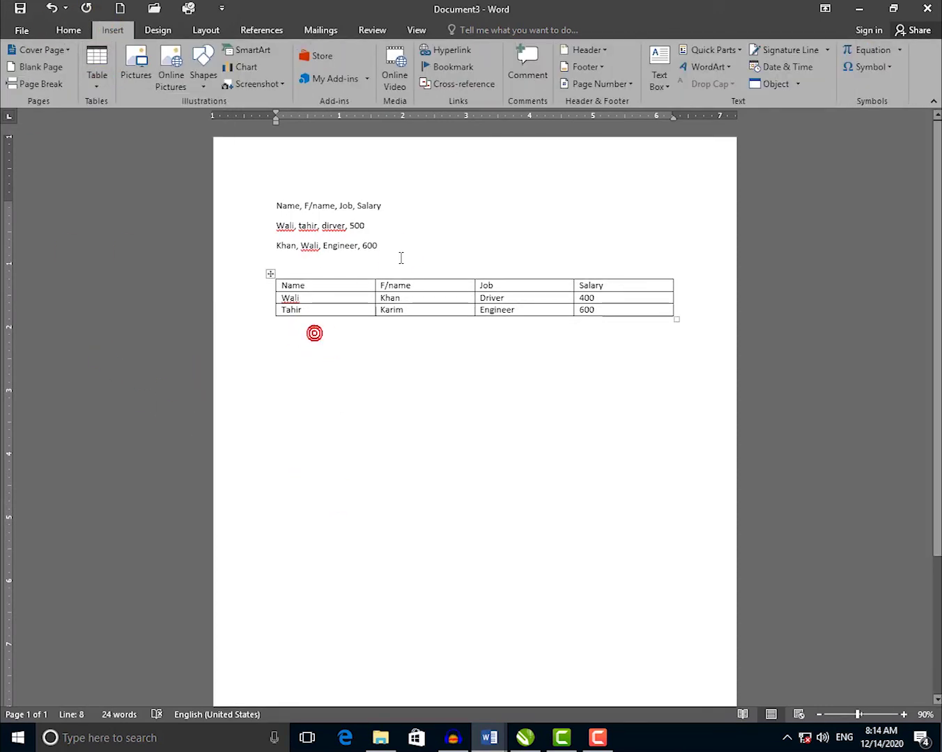
left_click_drag(399, 249, 254, 210)
left_click(341, 387)
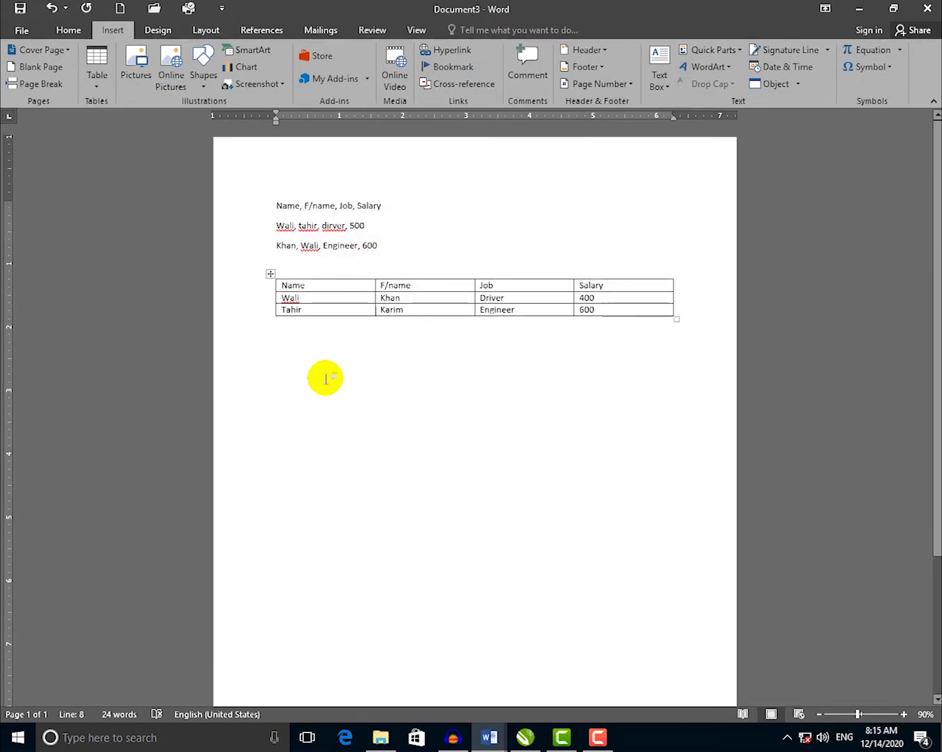
Copy the three comma-separated lines above the table and paste them below it.
left_click_drag(377, 268, 253, 200)
key("ctrl+c")
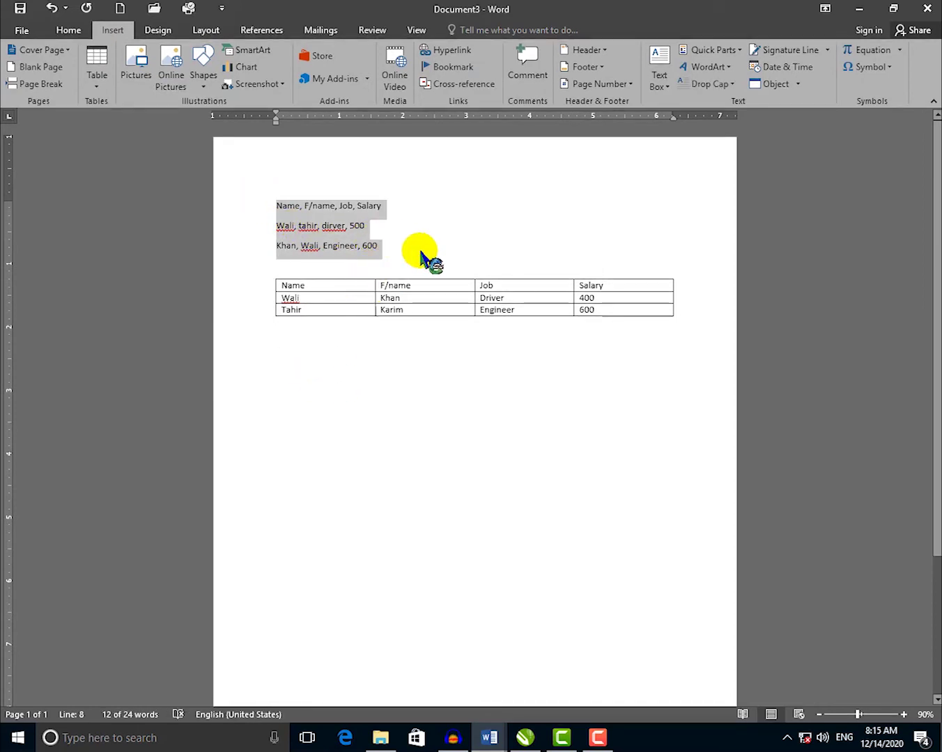
left_click(283, 351)
key("ctrl+v")
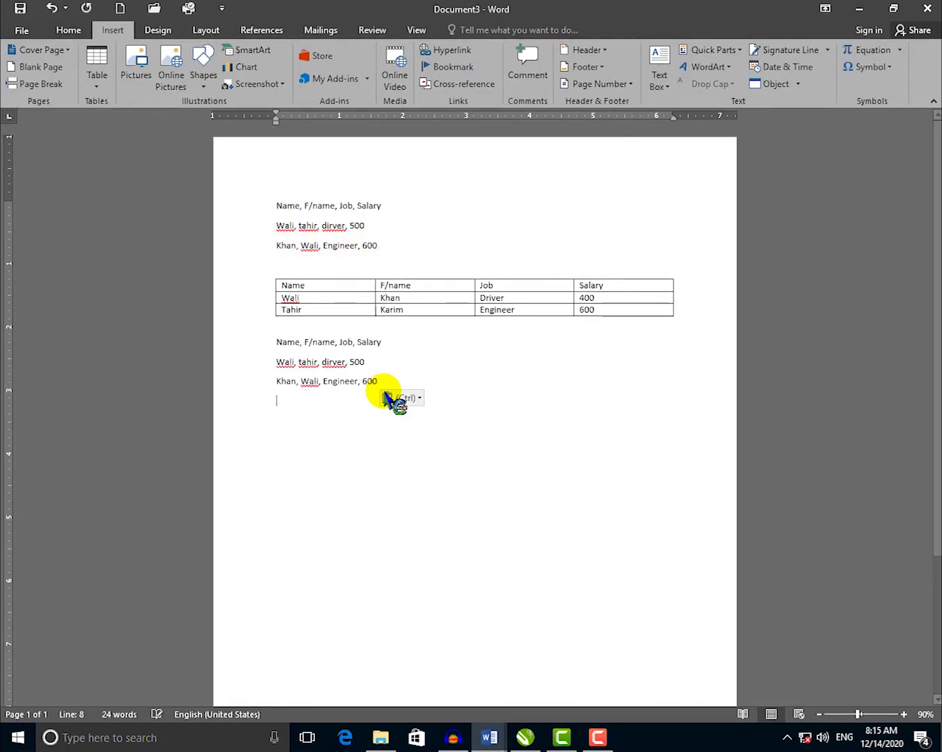
Replace the commas in the pasted header line below the table with tabs.
left_click(304, 348)
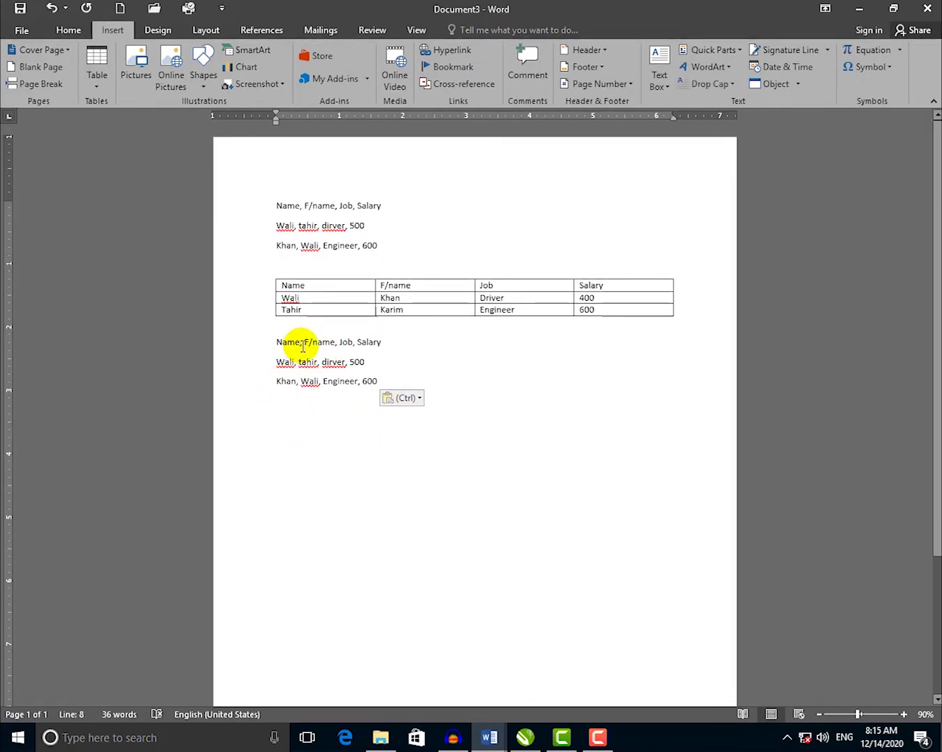
key("BackSpace")
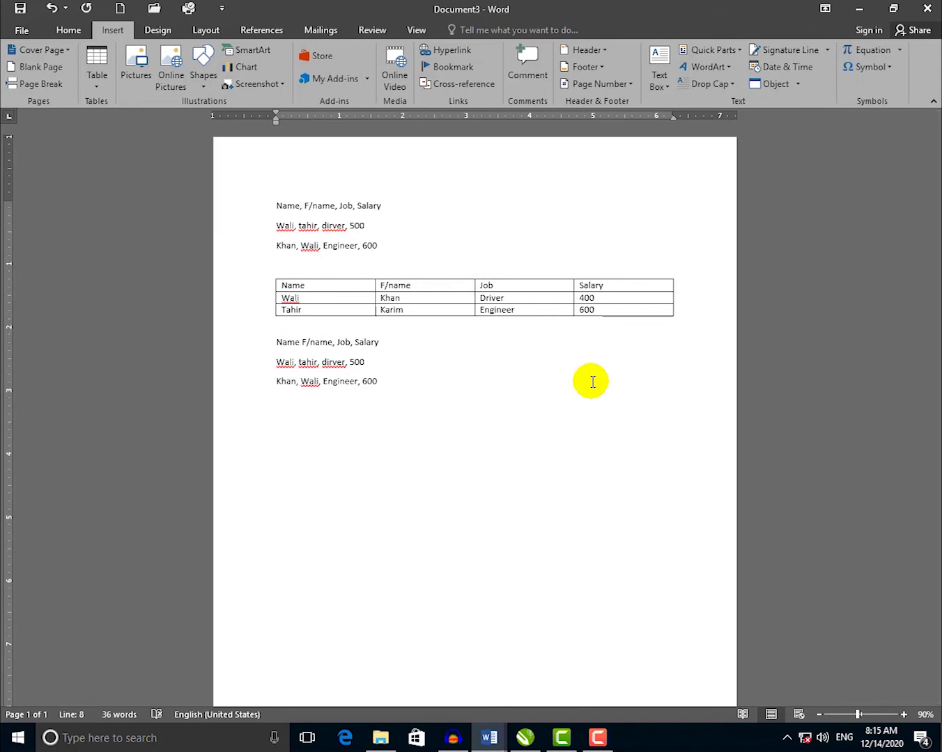
key("Tab")
left_click(341, 342)
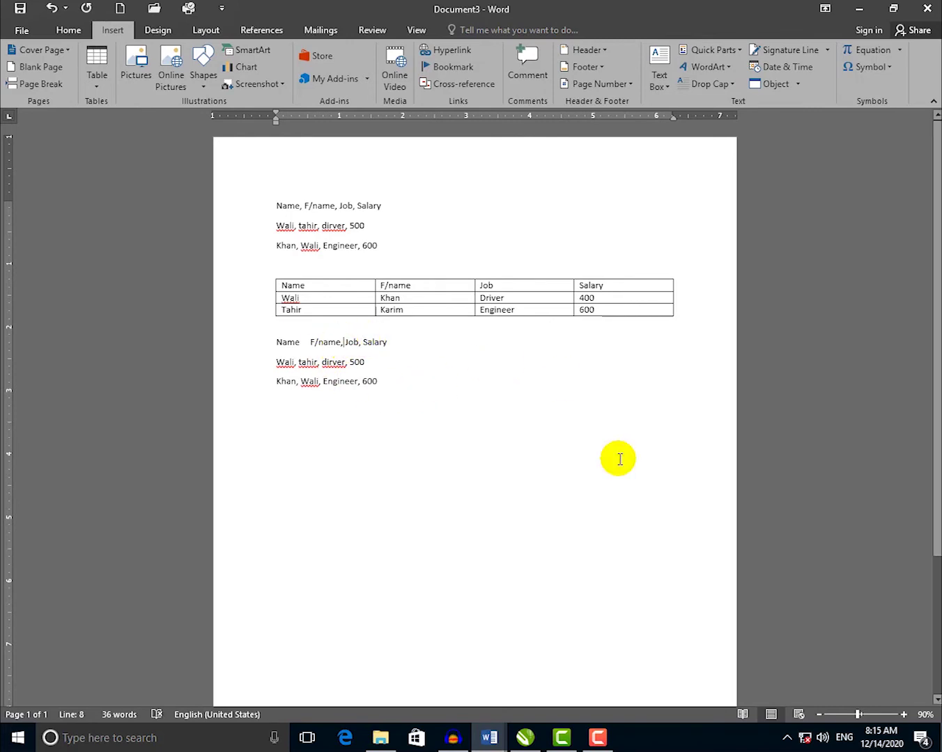
key("BackSpace")
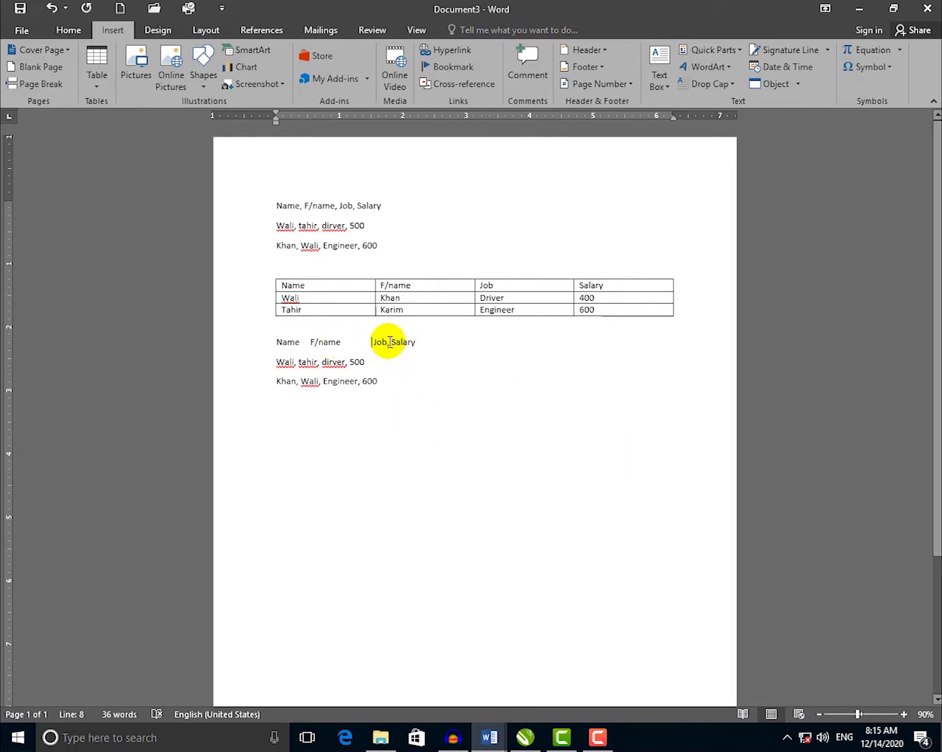
key("Tab")
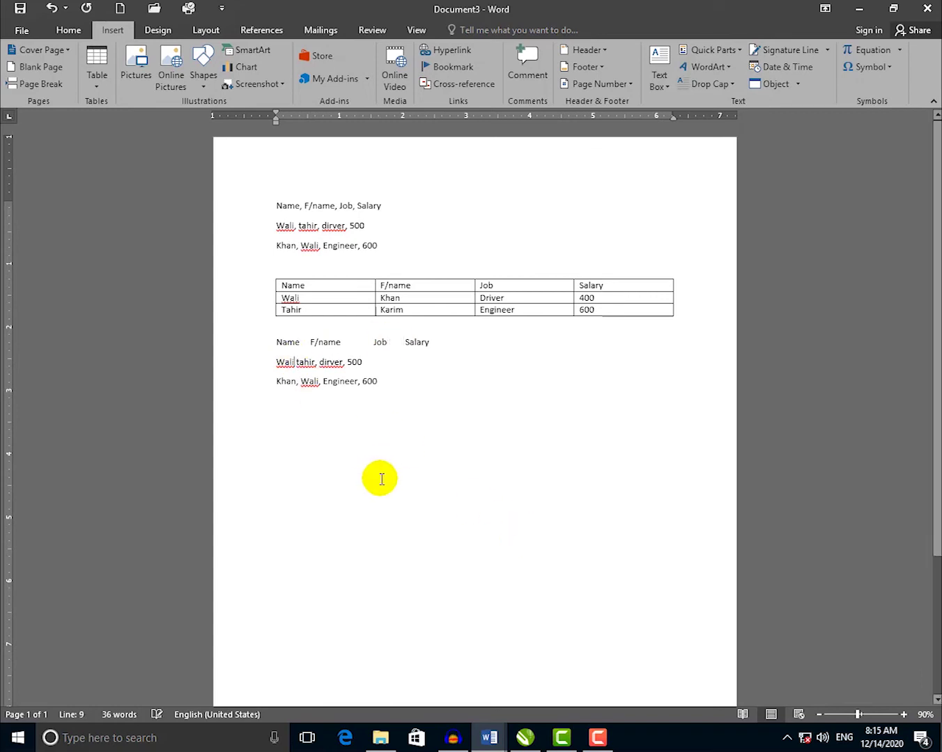
Replace the commas in the second pasted line, the one ending in 500, with tabs.
key("Tab")
left_click(332, 363)
key("BackSpace")
key("Tab")
left_click(369, 363)
key("BackSpace")
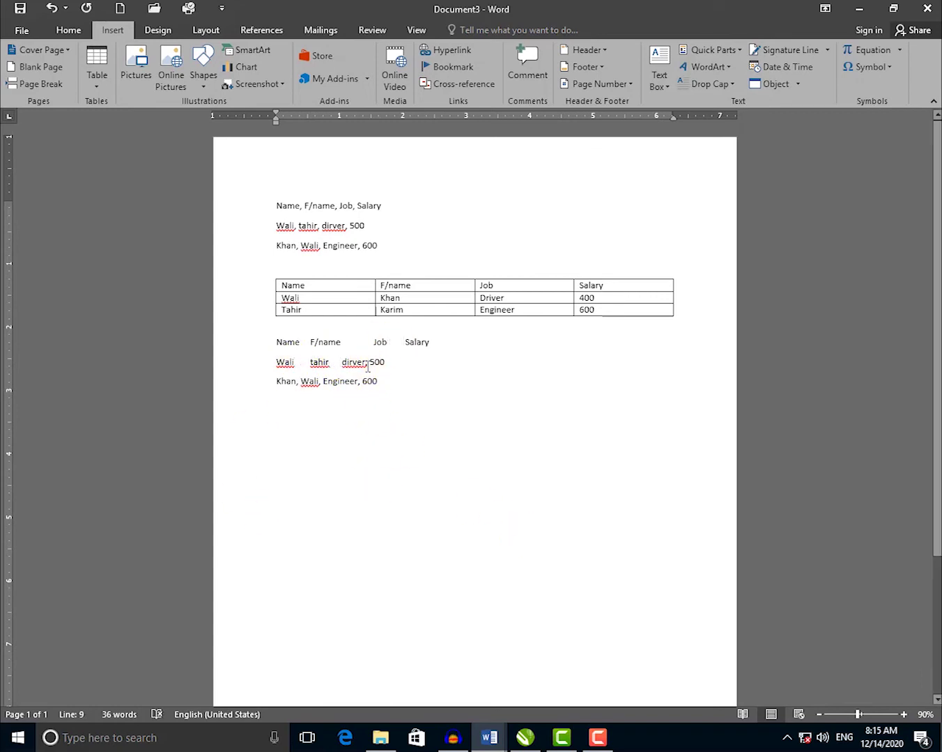
key("BackSpace")
key("Tab")
Replace the commas in the third pasted line with tabs and add an empty paragraph below it.
key("BackSpace")
key("Tab")
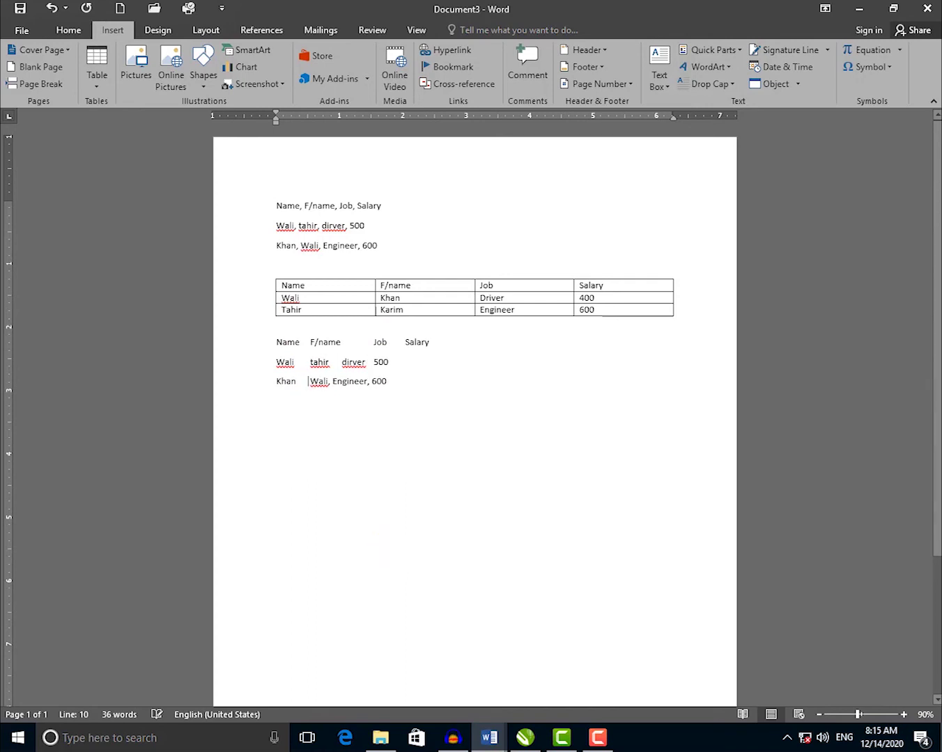
key("Tab")
left_click(384, 381)
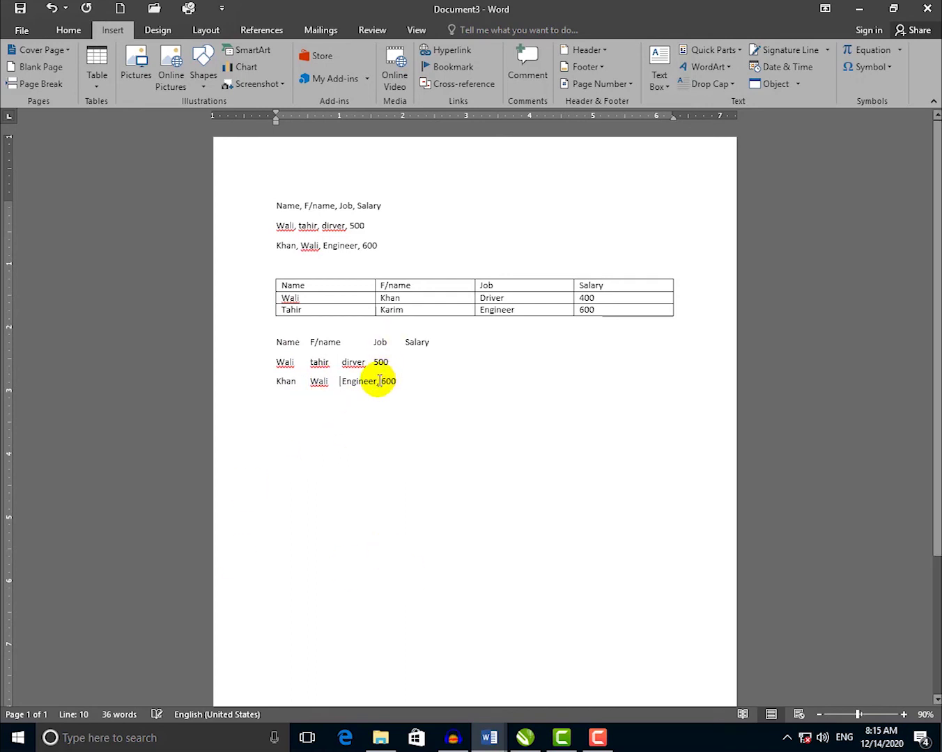
key("BackSpace")
key("Tab")
left_click(435, 386)
key("Return")
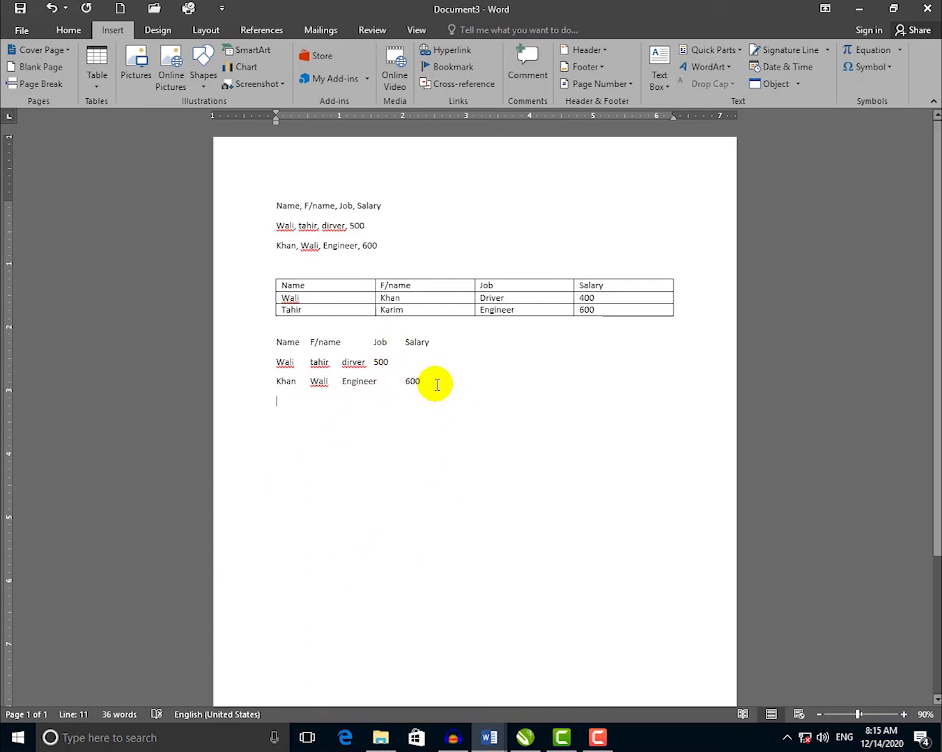
Convert the three tab-separated lines to a 4-column table with automatic fixed column width, separating text at tabs.
left_click_drag(436, 386, 258, 351)
left_click_drag(333, 383, 279, 340)
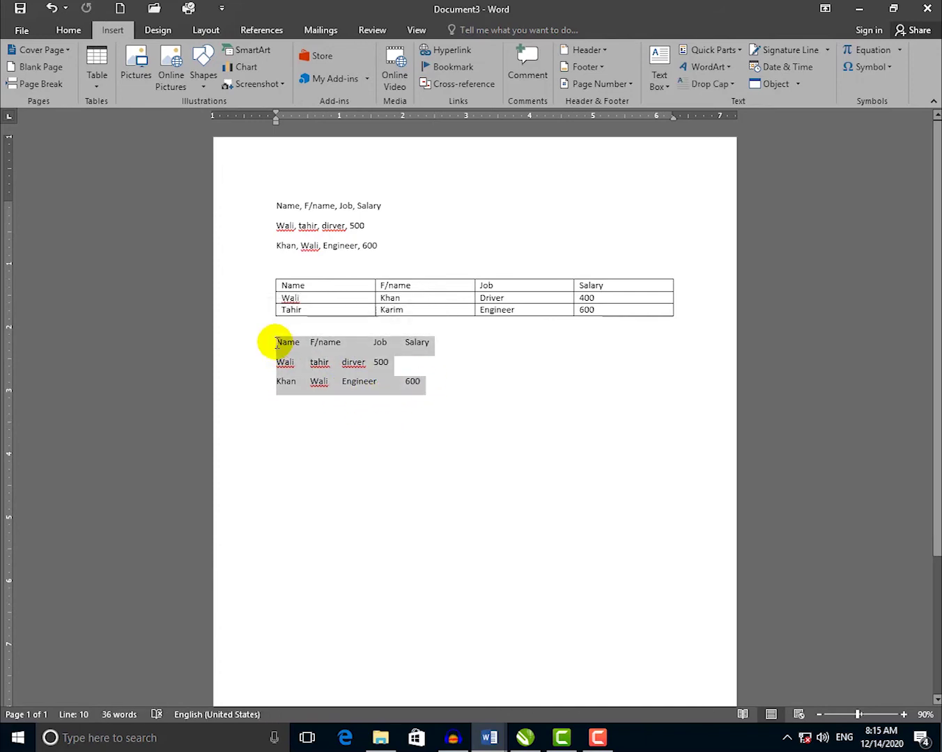
left_click(99, 88)
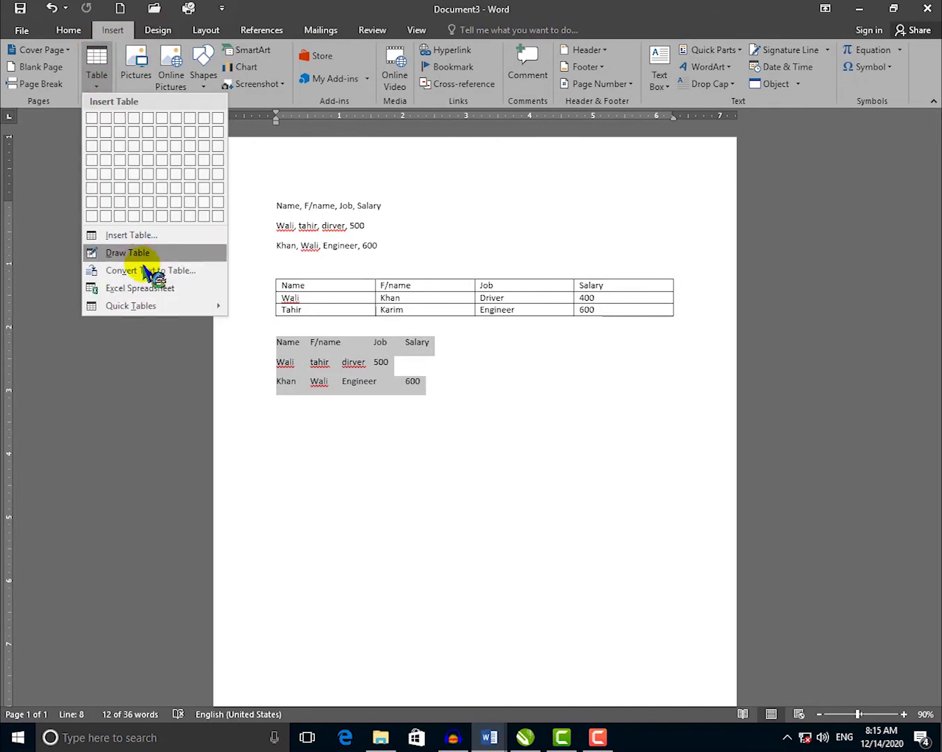
left_click(149, 272)
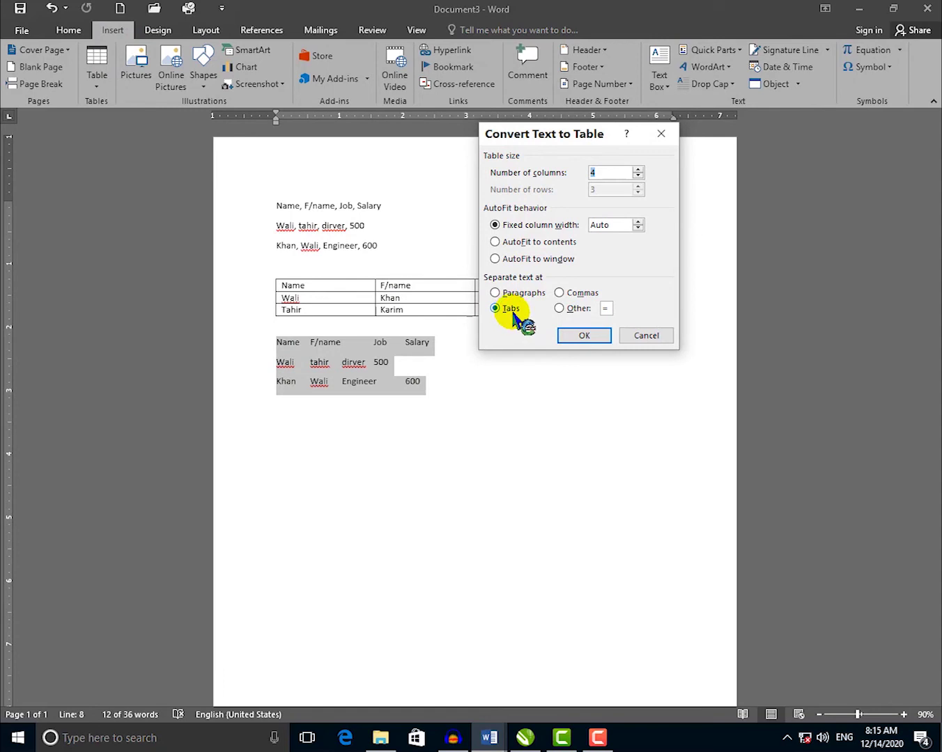
left_click(588, 337)
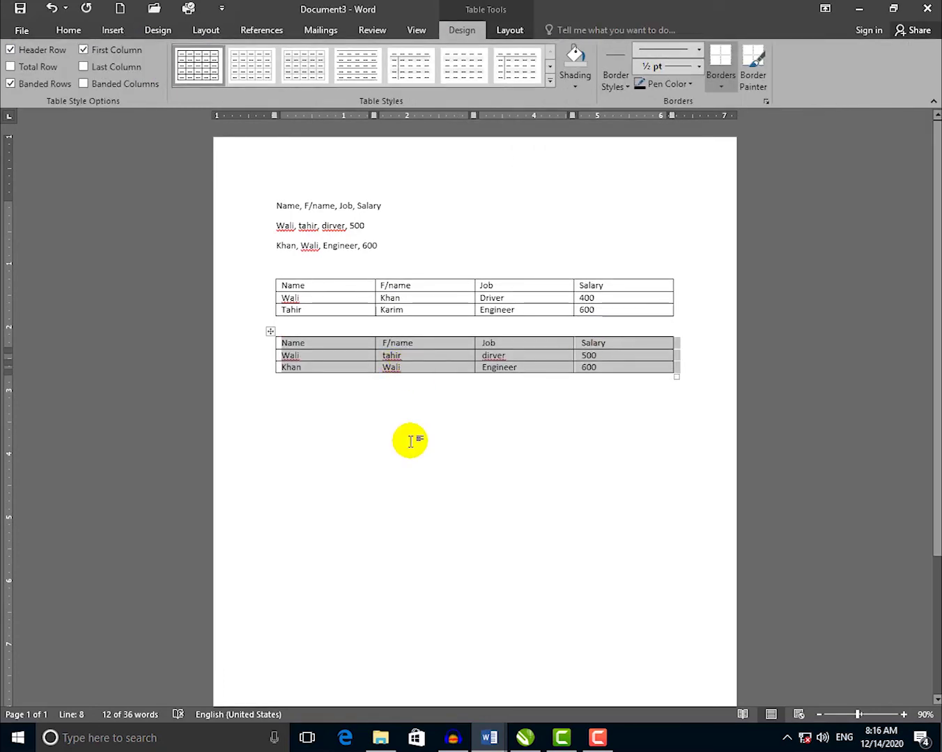
Copy the three comma-separated lines above the tables and paste them below the second table.
left_click(373, 426)
left_click_drag(262, 231, 242, 210)
key("ctrl+c")
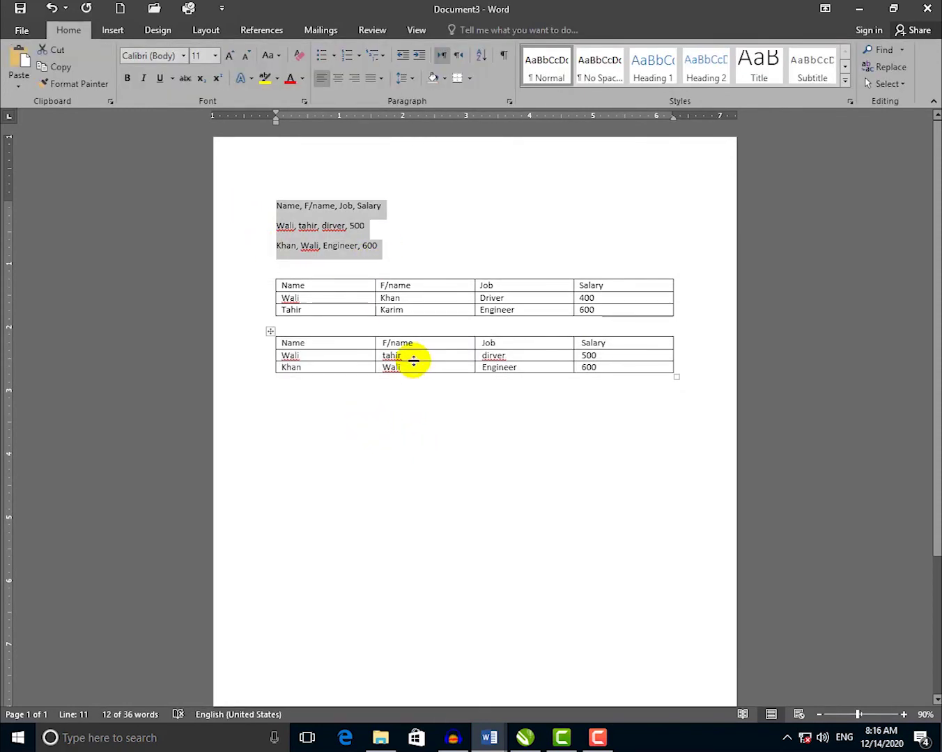
left_click(306, 437)
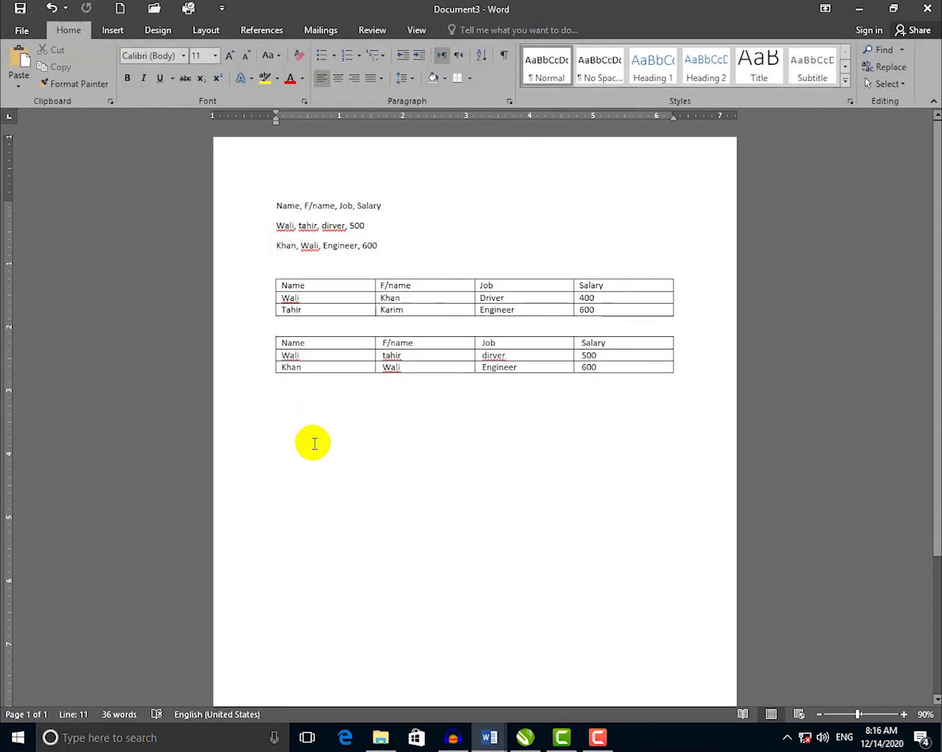
key("ctrl+v")
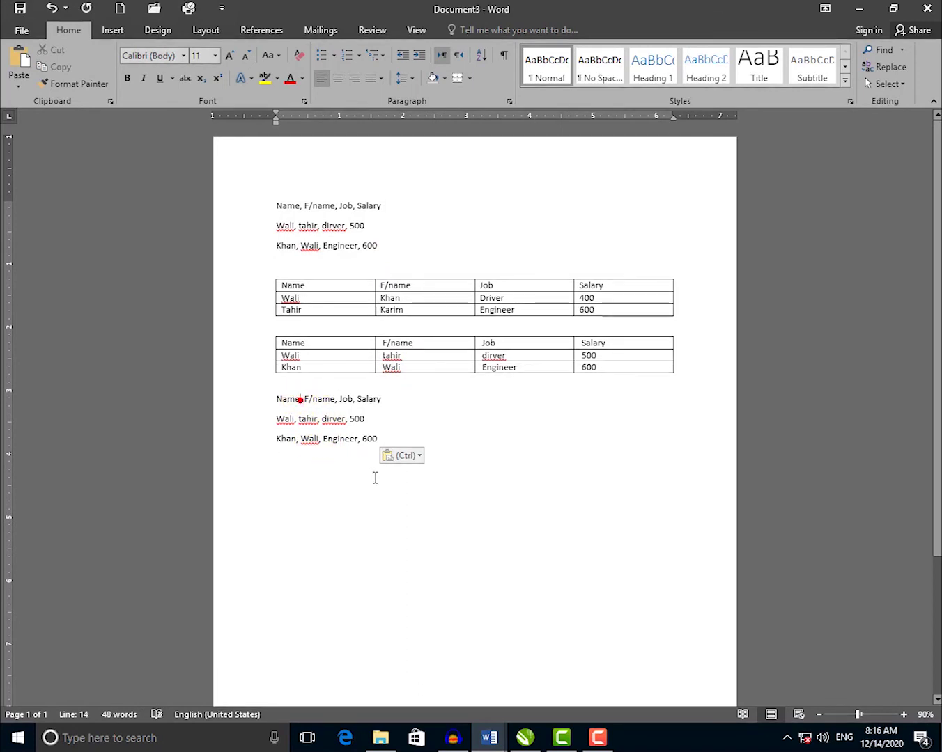
Replace the commas in the newly pasted header line with hyphens.
key("BackSpace")
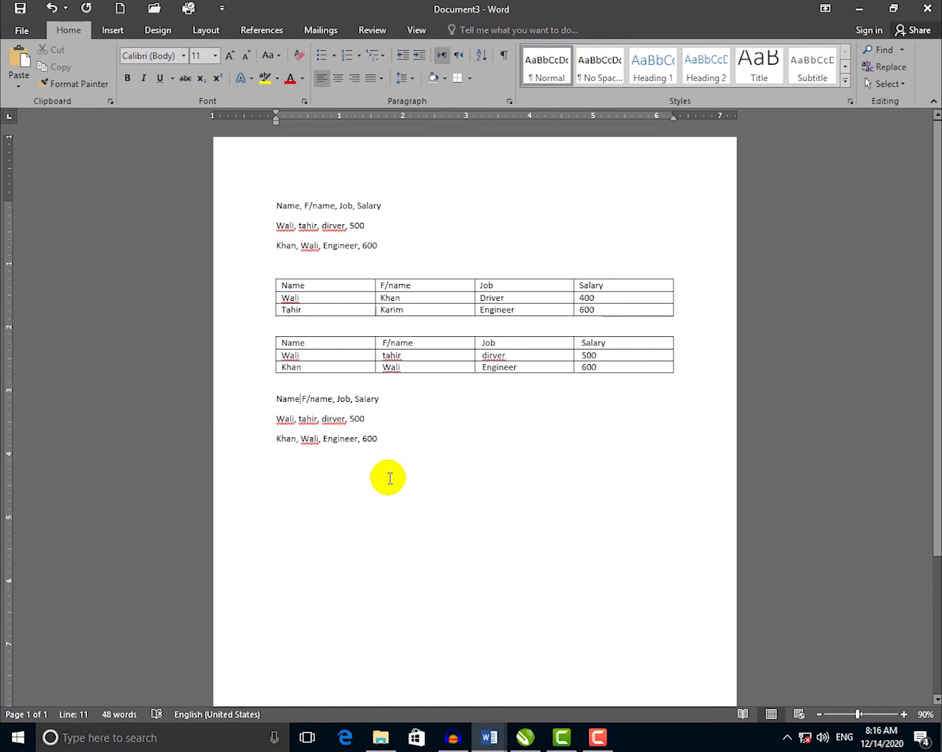
type("-")
key("BackSpace")
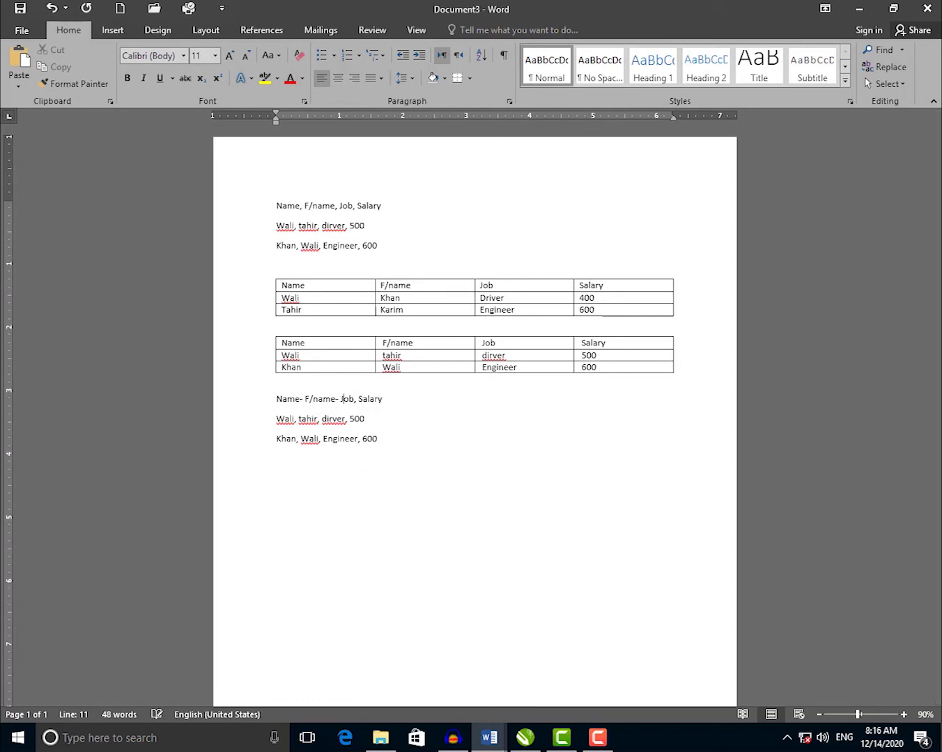
Replace the commas in the second newly pasted line, the one ending in 500, with hyphens.
left_click(295, 419)
key("BackSpace")
type("-")
left_click(321, 419)
key("BackSpace")
key("BackSpace")
type("-")
left_click(347, 418)
key("BackSpace")
type("-")
Replace the commas in the third newly pasted line, the one ending in 600, with hyphens.
left_click(295, 439)
key("BackSpace")
type("-")
left_click(322, 439)
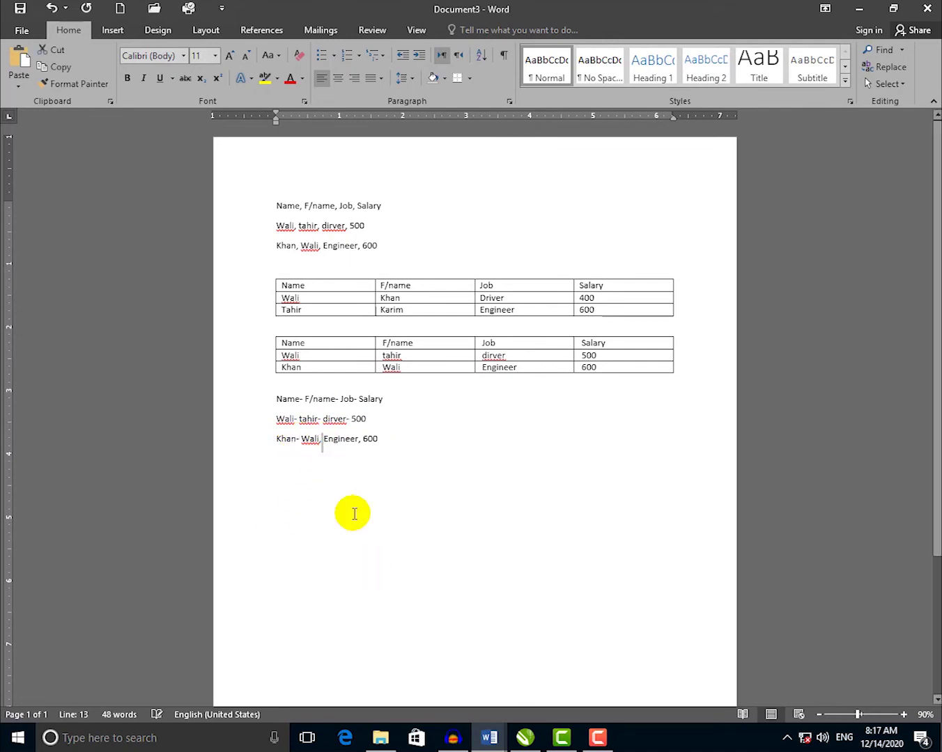
key("BackSpace")
key("BackSpace")
type("-")
left_click(365, 439)
key("BackSpace")
type("-")
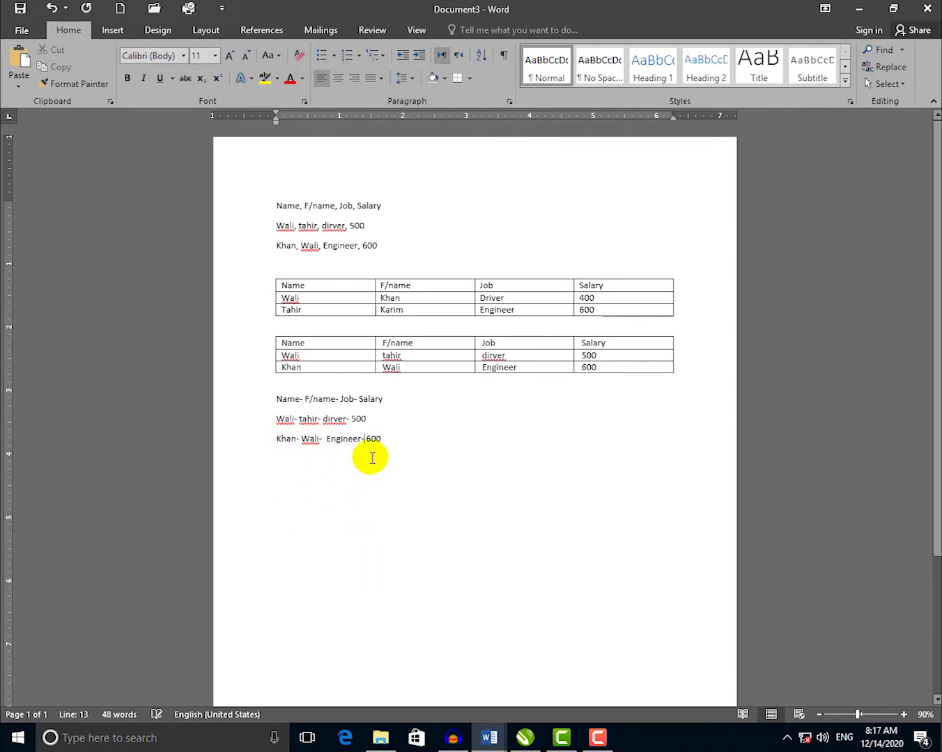
Convert the three hyphen-separated lines to a 4-column table with automatic fixed column width, using "-" as the other separator.
left_click_drag(386, 439, 268, 411)
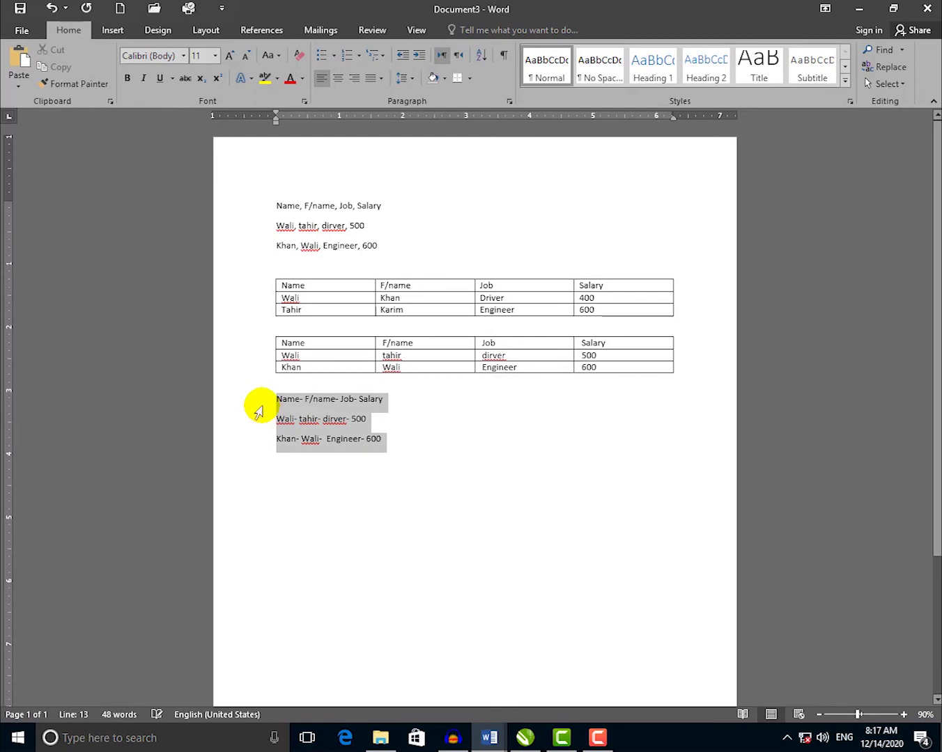
left_click_drag(342, 414, 352, 447)
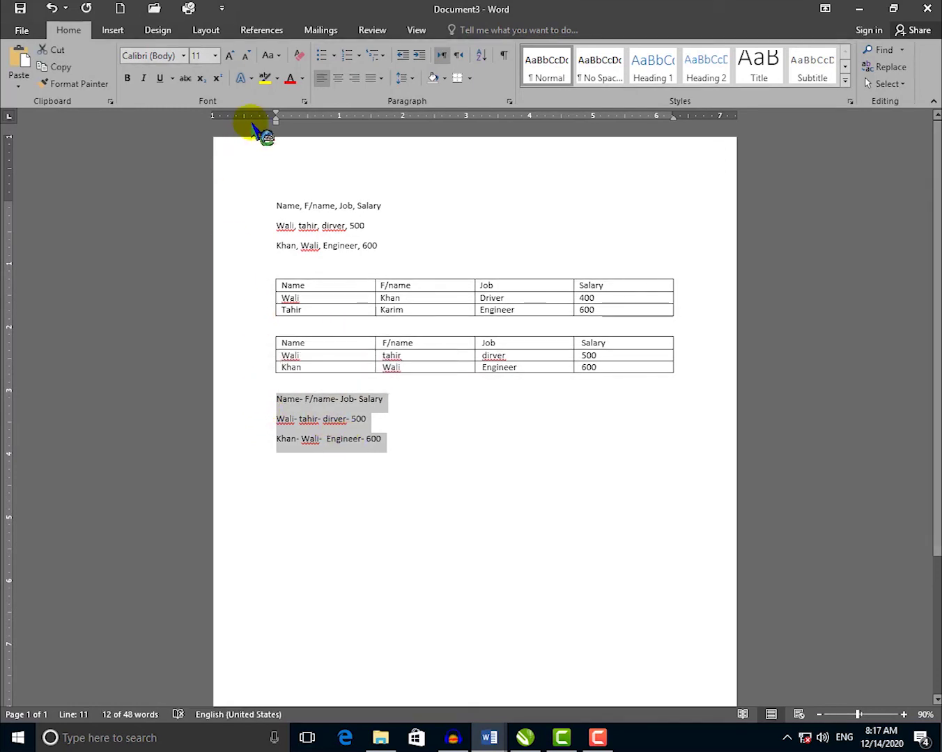
left_click(112, 30)
left_click(98, 80)
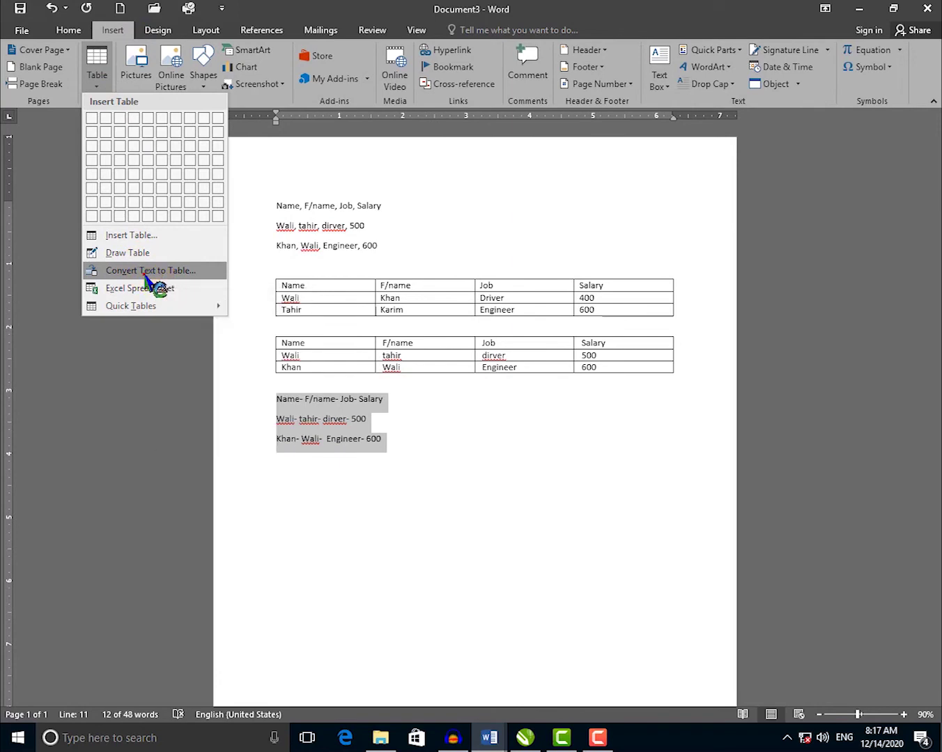
left_click(183, 271)
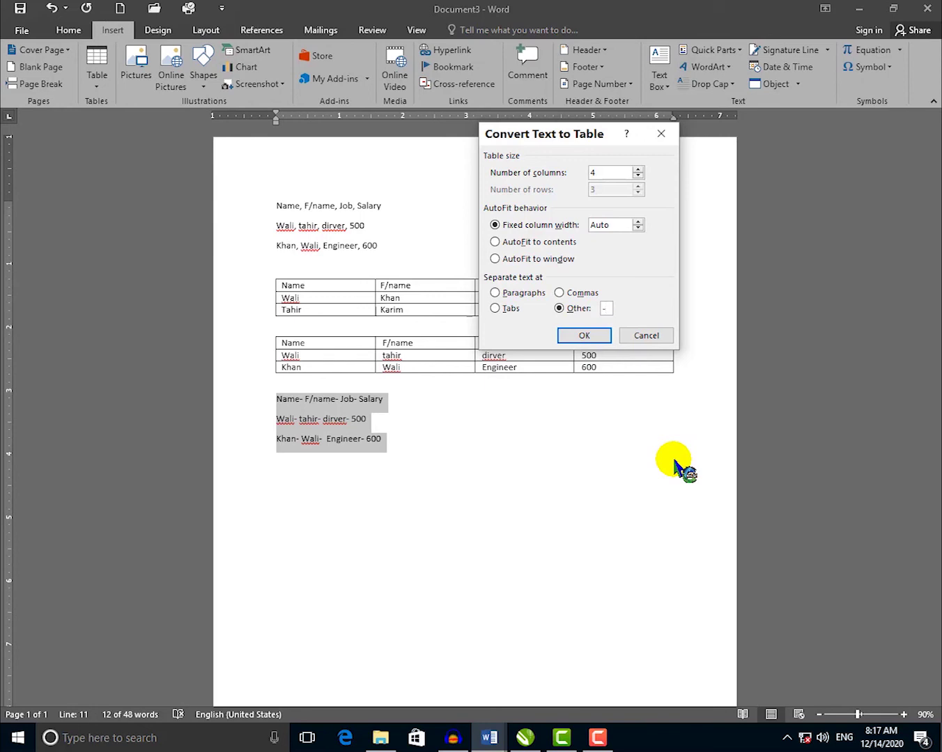
left_click(591, 335)
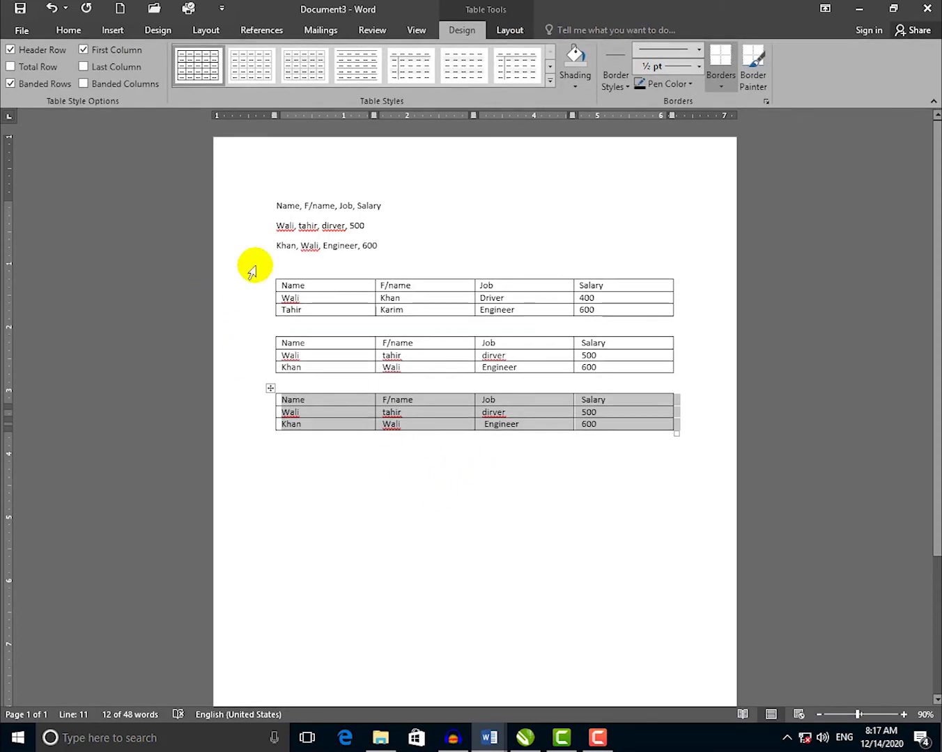
Insert an embedded Excel spreadsheet below the third table.
left_click(105, 32)
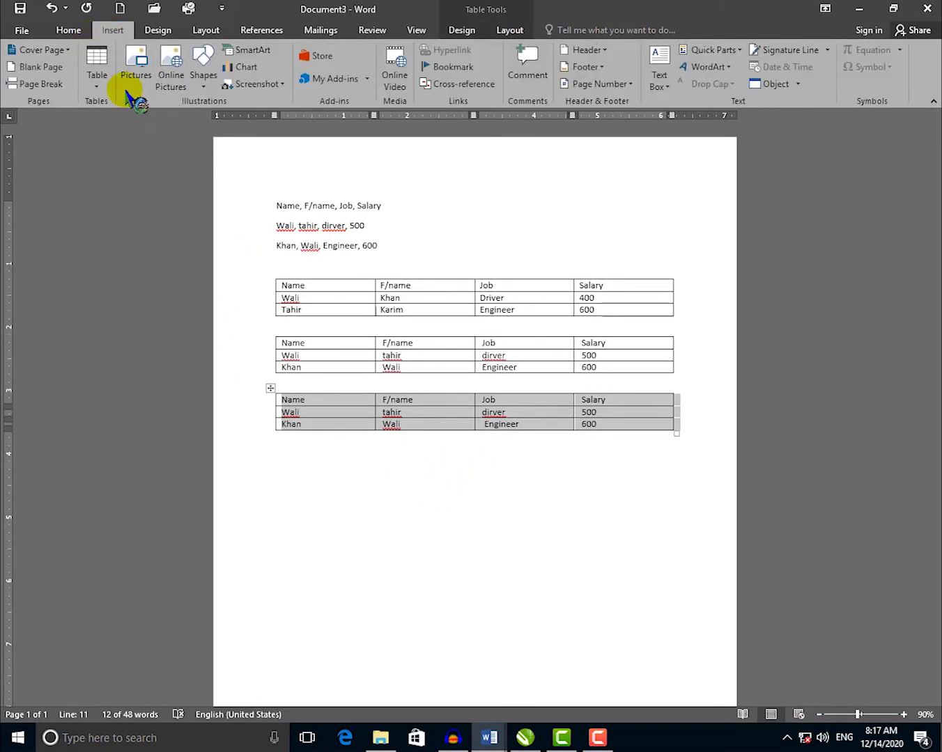
key("Down")
left_click(97, 70)
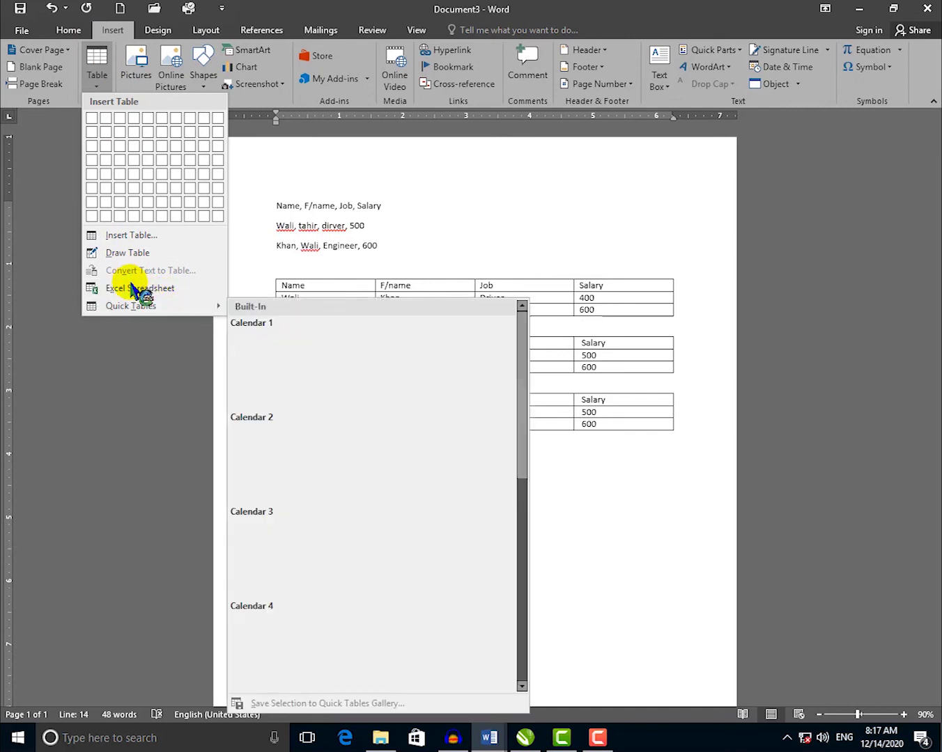
left_click(130, 288)
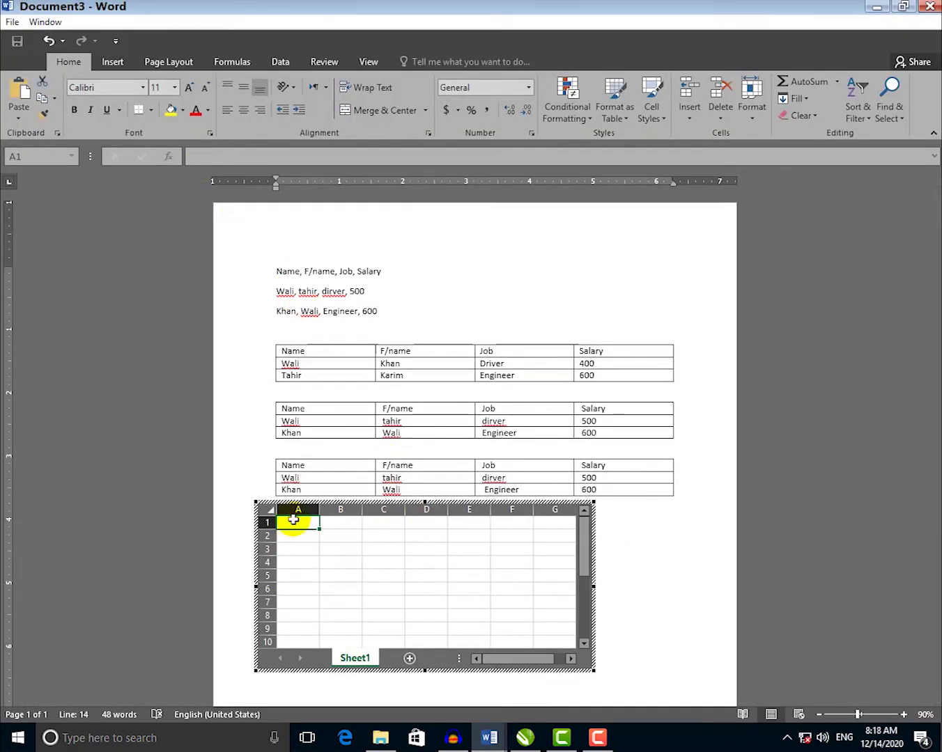
Enter the headings name, F/Name, job and sAlary in cells A1 to D1 of the embedded spreadsheet.
type("name")
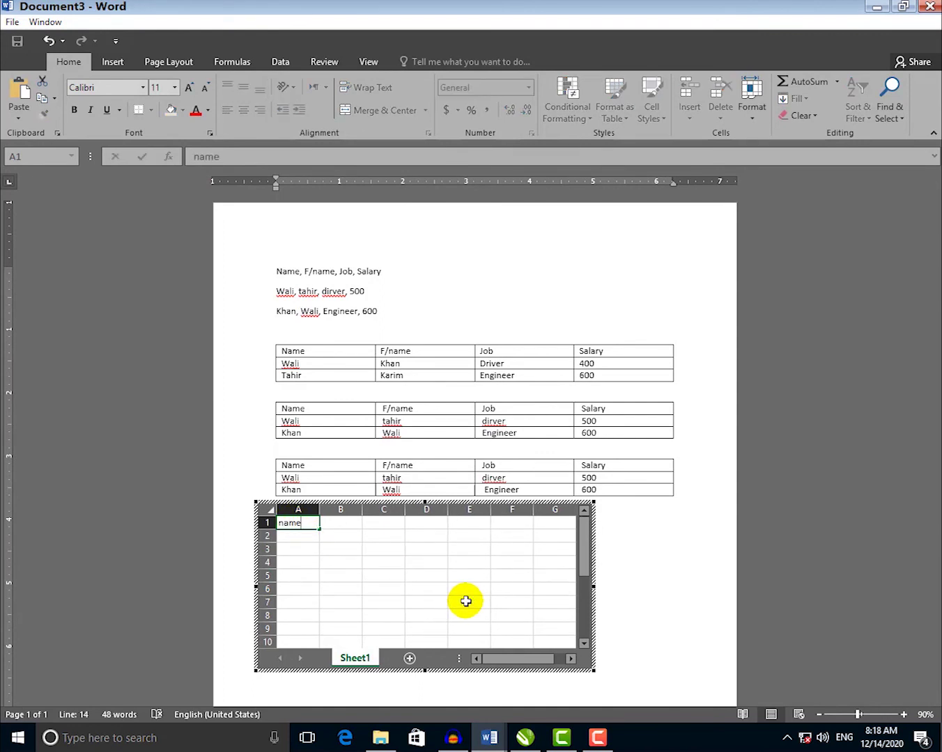
key("Tab")
type("F/")
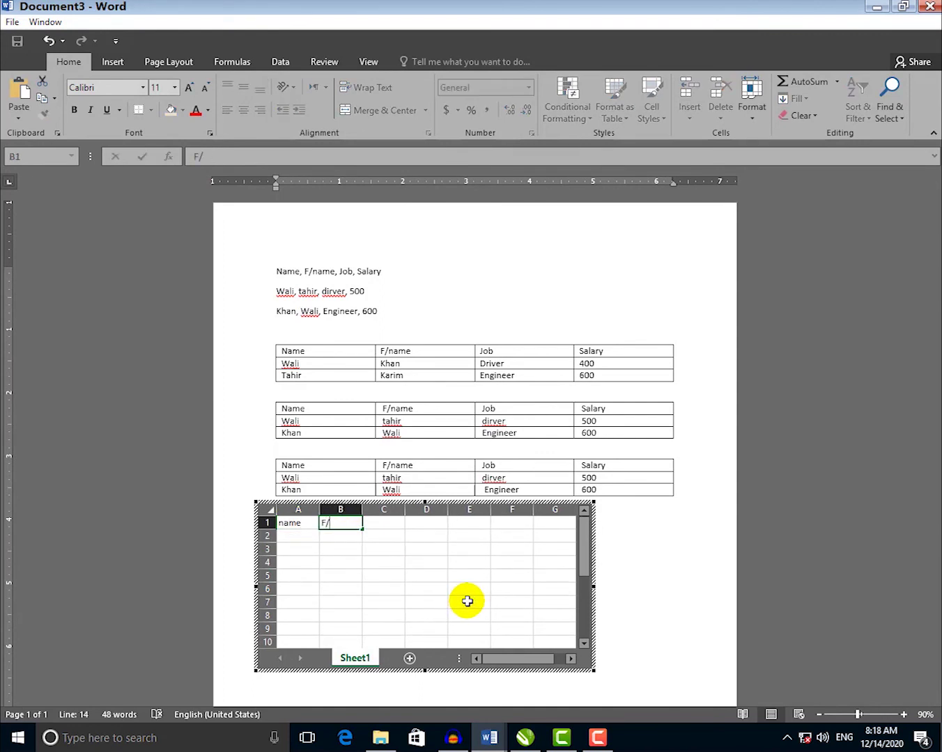
key("Tab")
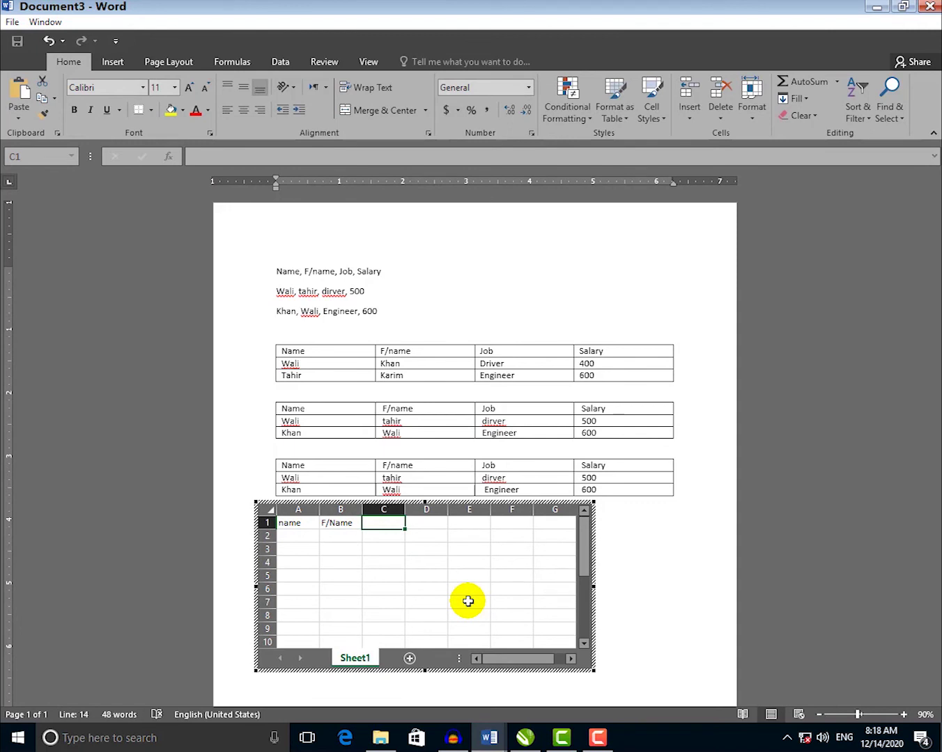
type("job")
key("Tab")
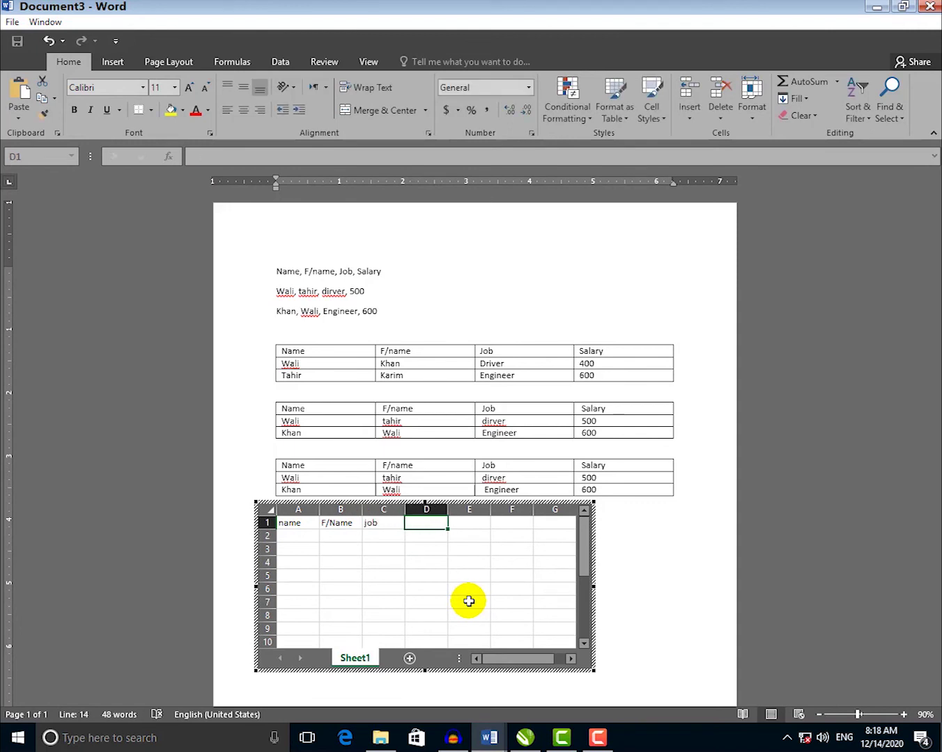
type("sA")
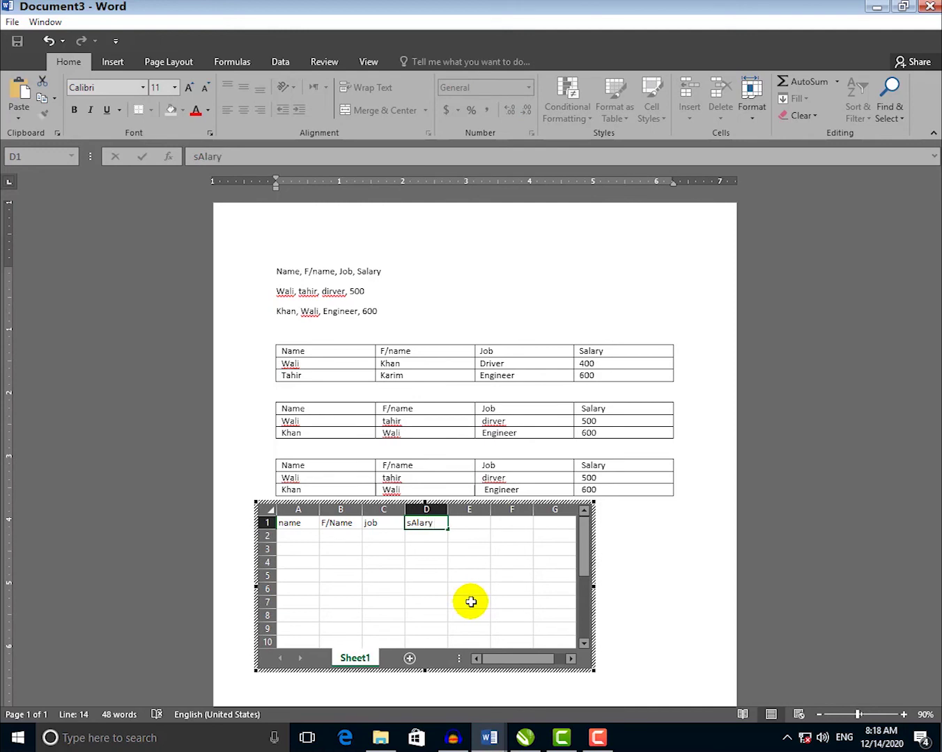
type("lary")
key("Return")
Fill row 2 of the embedded spreadsheet with a name, a father's name, shopkeeper and 500, and return to the document.
type("wali")
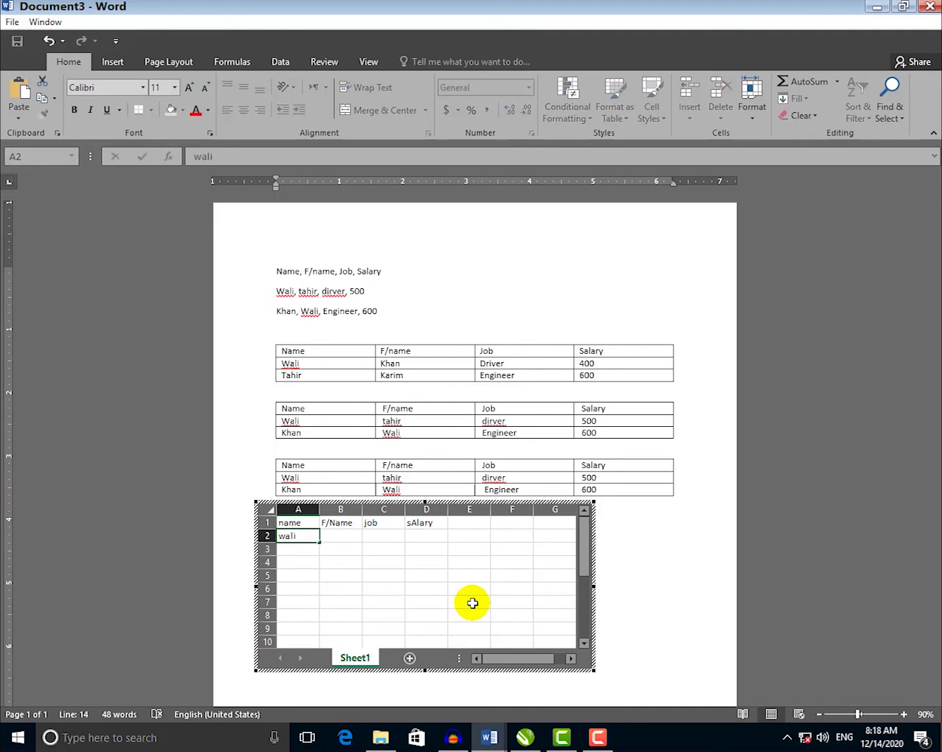
key("Tab")
type("kahn")
key("Tab")
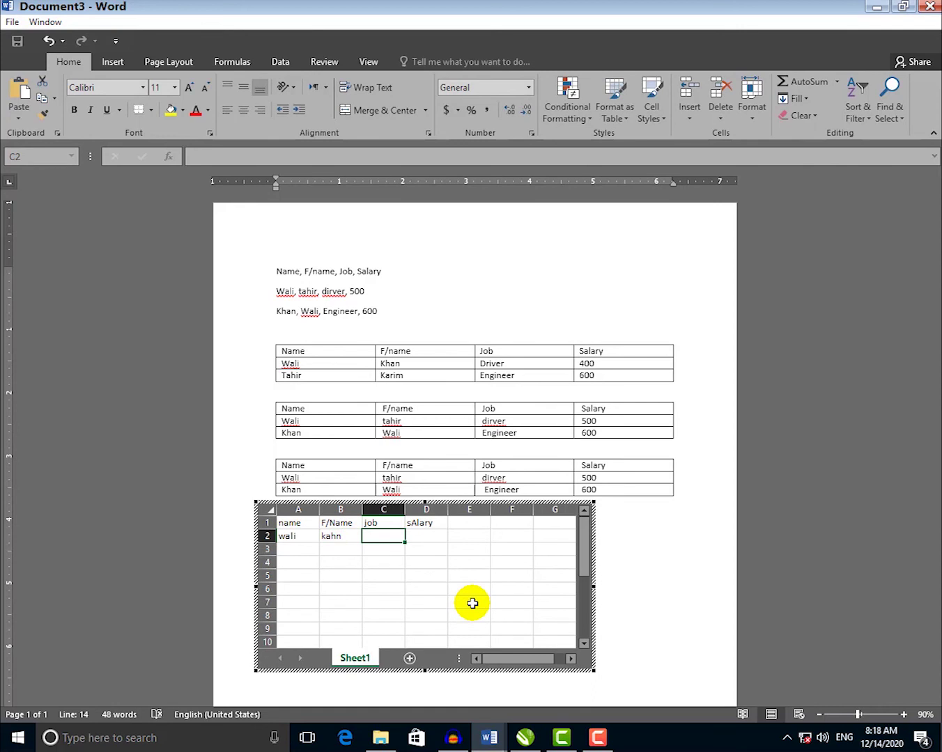
type("shopkeeper")
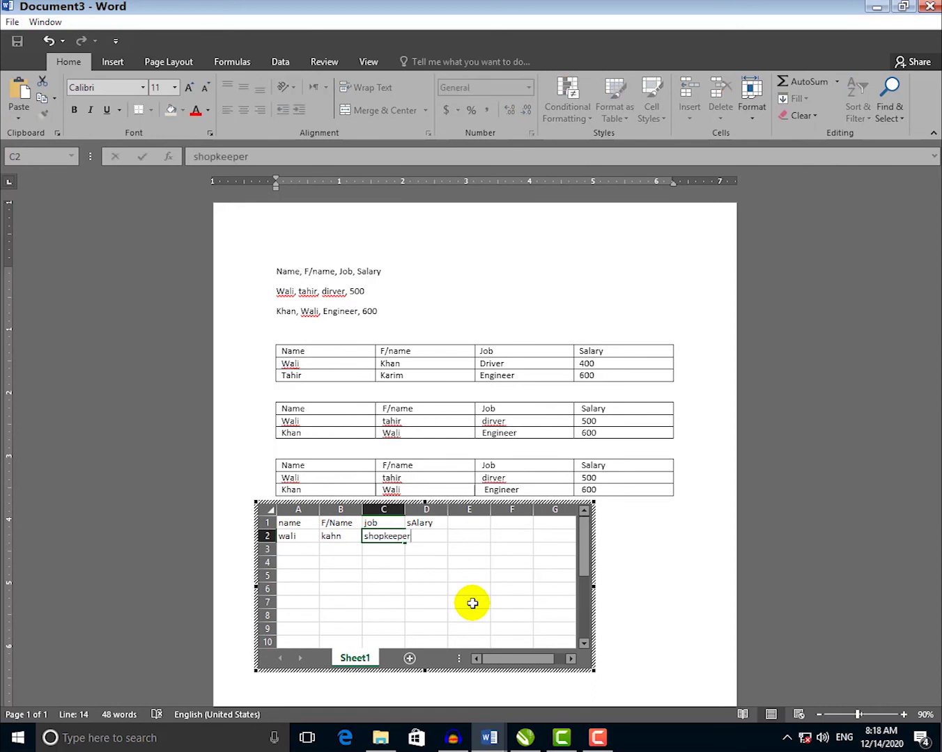
key("Tab")
type("5")
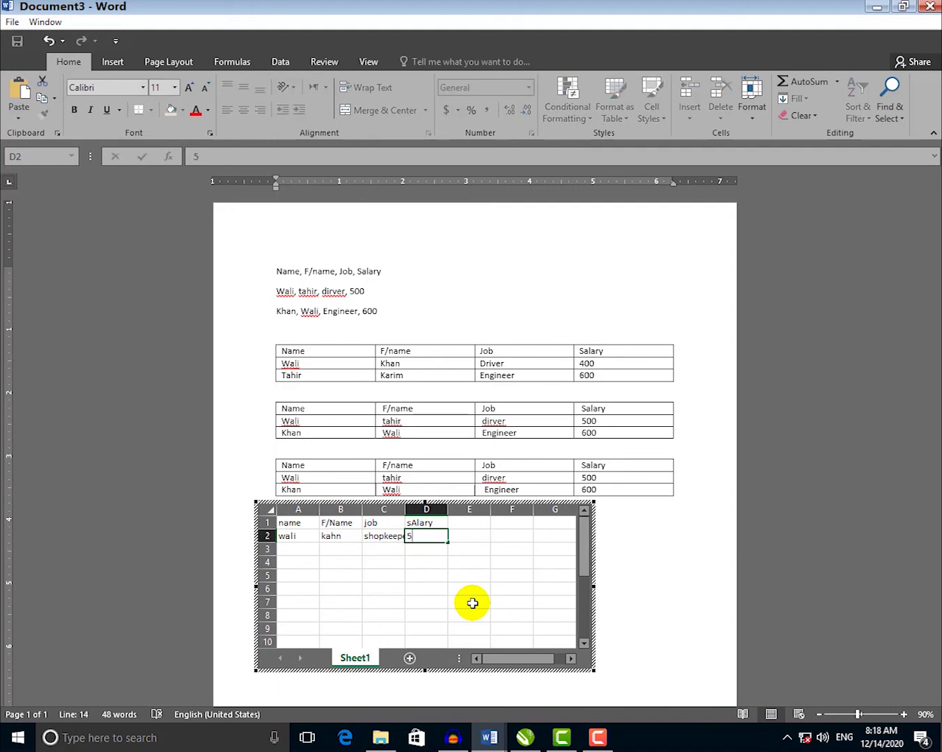
key("Return")
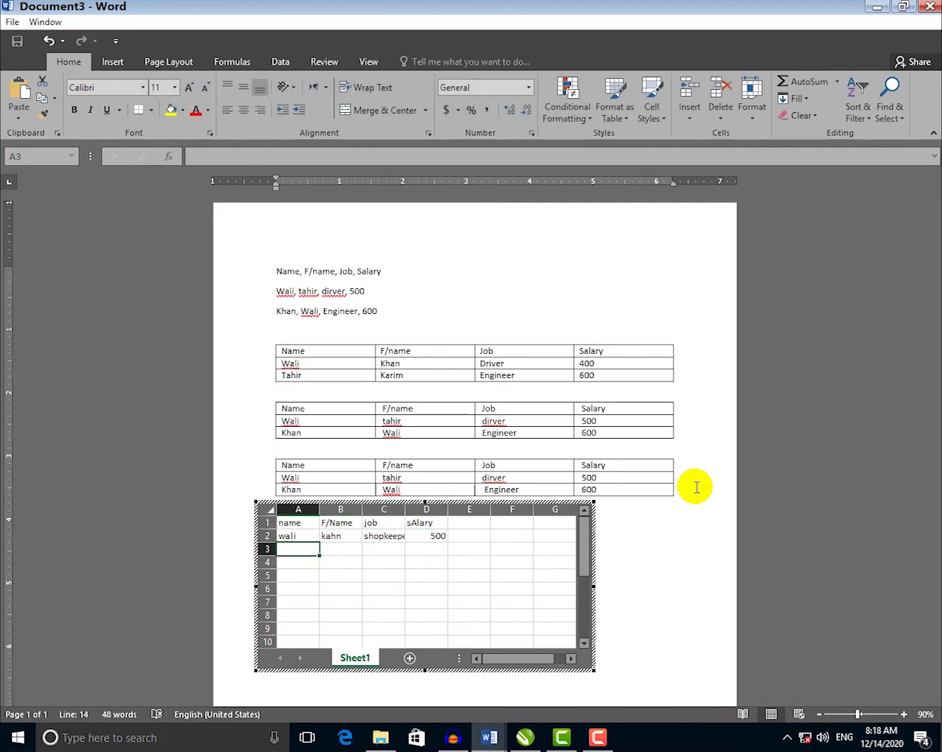
left_click(629, 554)
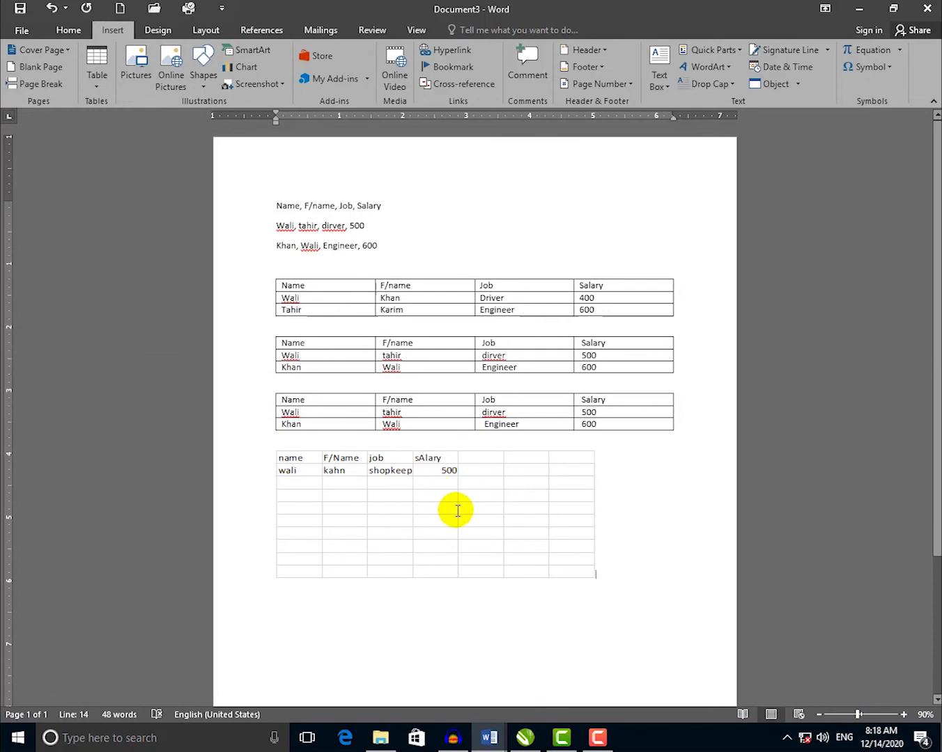
left_click(402, 509)
double_click(403, 508)
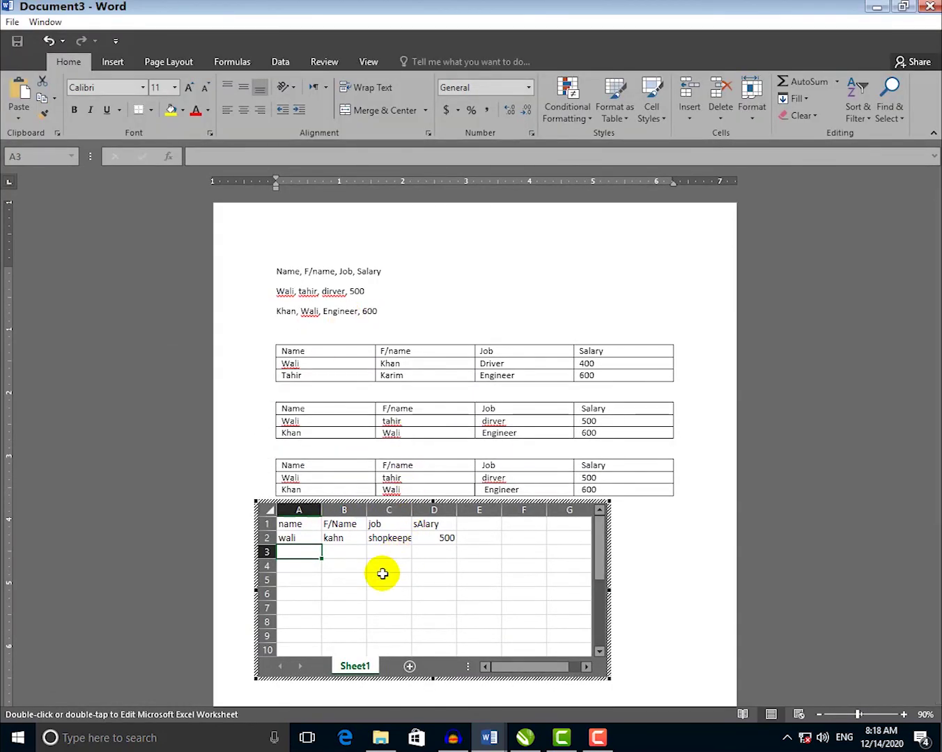
left_click(315, 539)
left_click(301, 551)
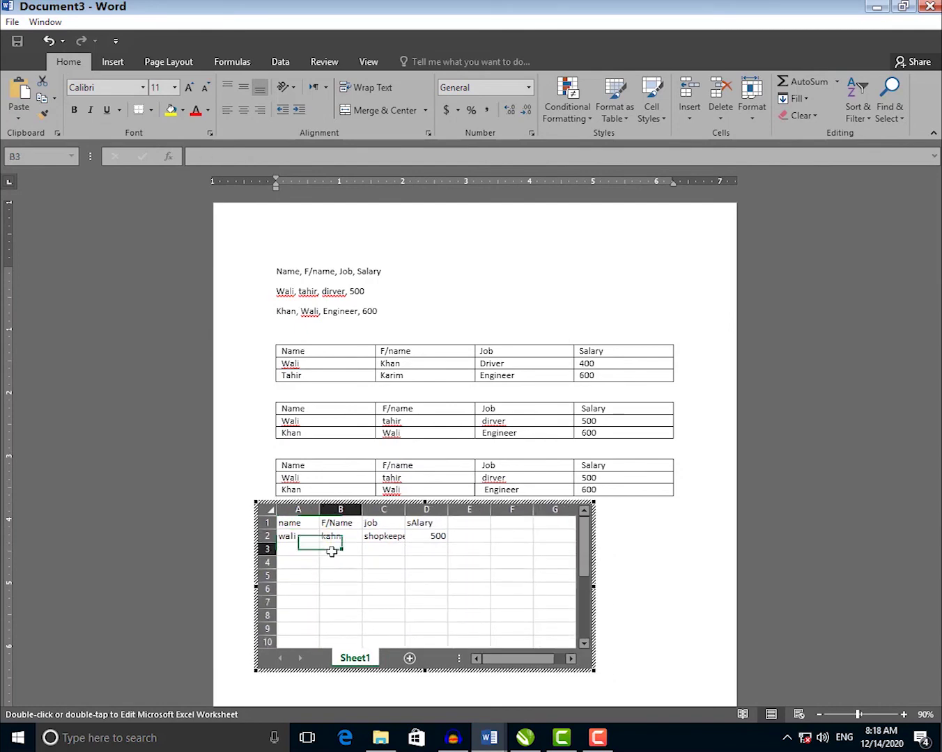
key("Right")
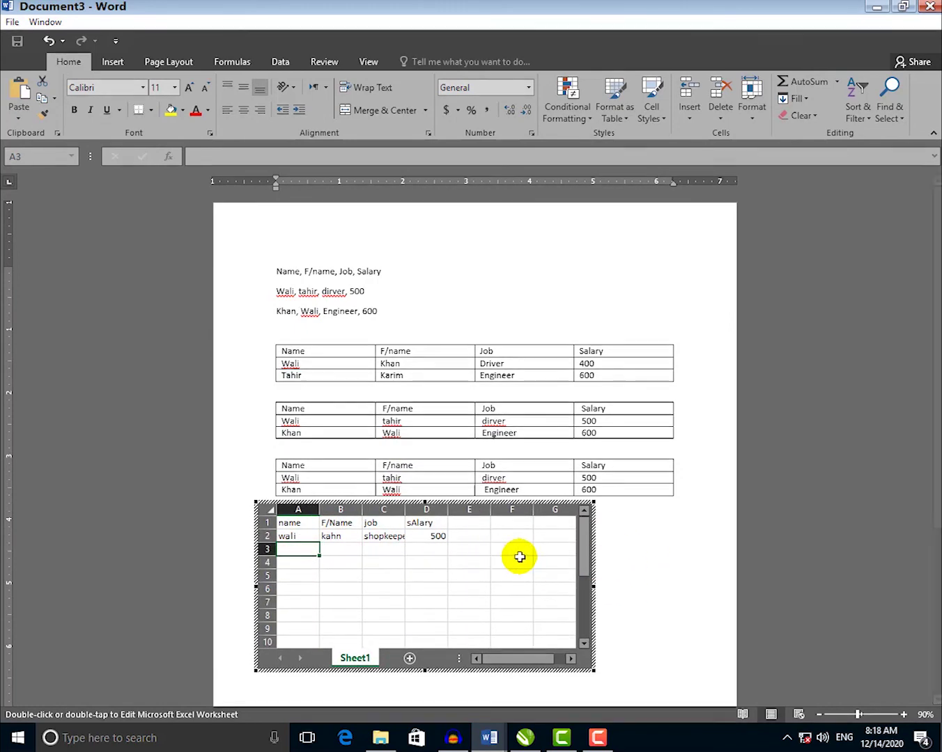
left_click(644, 568)
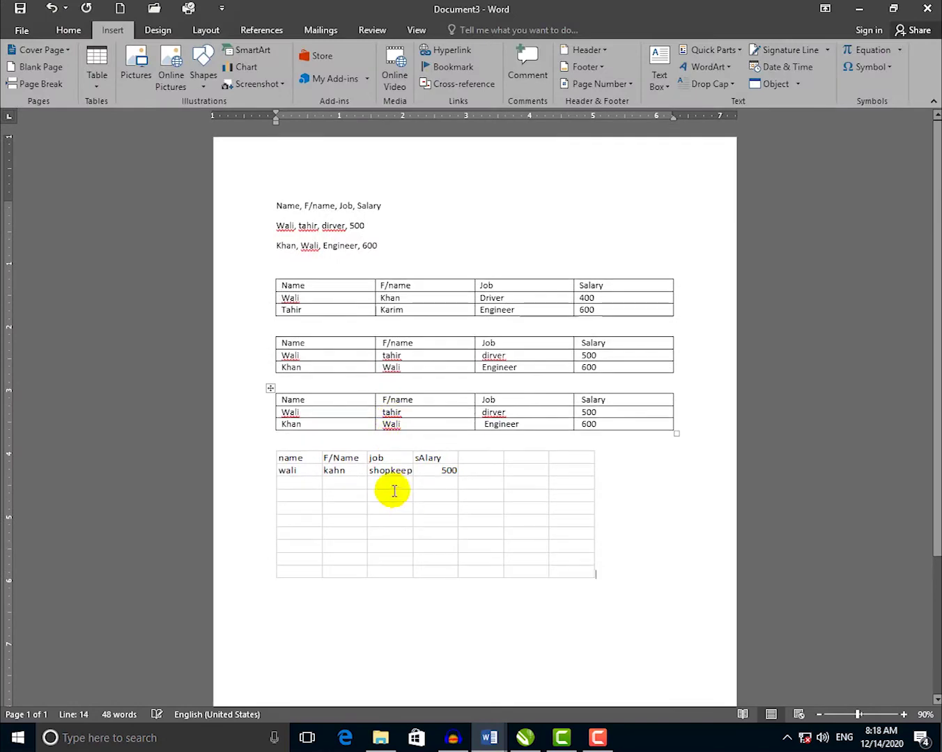
Reopen the embedded spreadsheet and enter 455, 678 and 89 in cells D3 to D5 of the sAlary column.
double_click(385, 475)
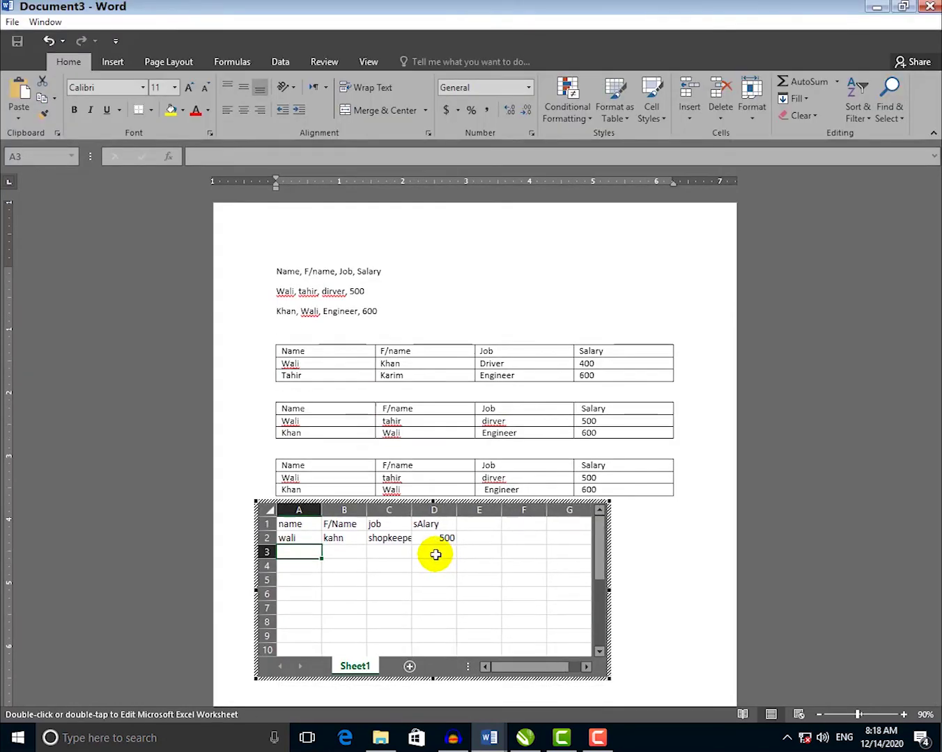
left_click(436, 550)
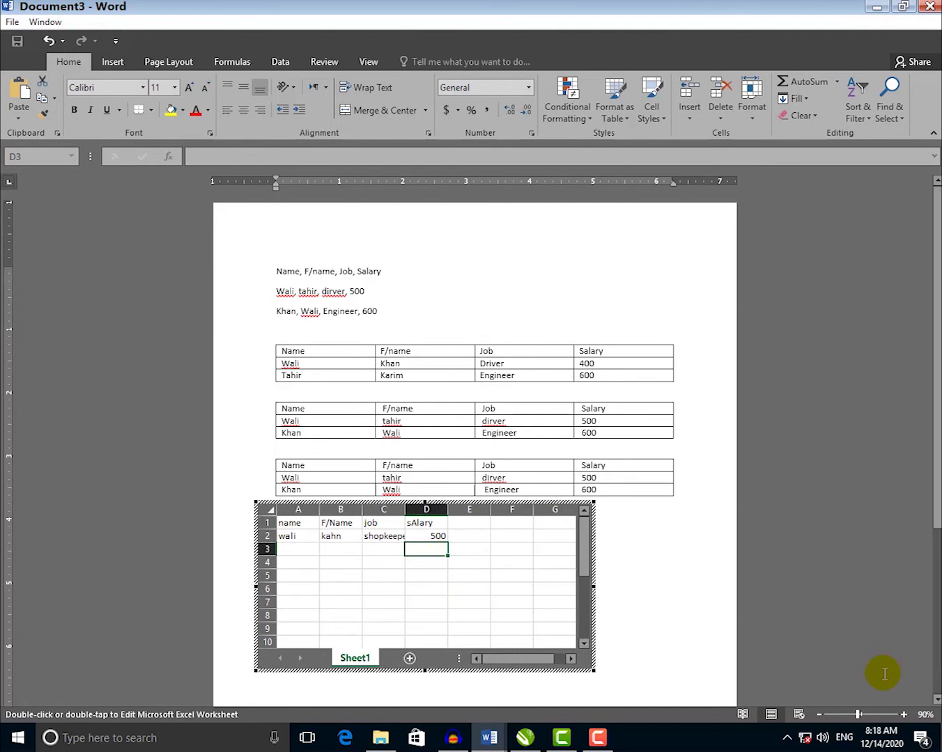
type("455")
key("Return")
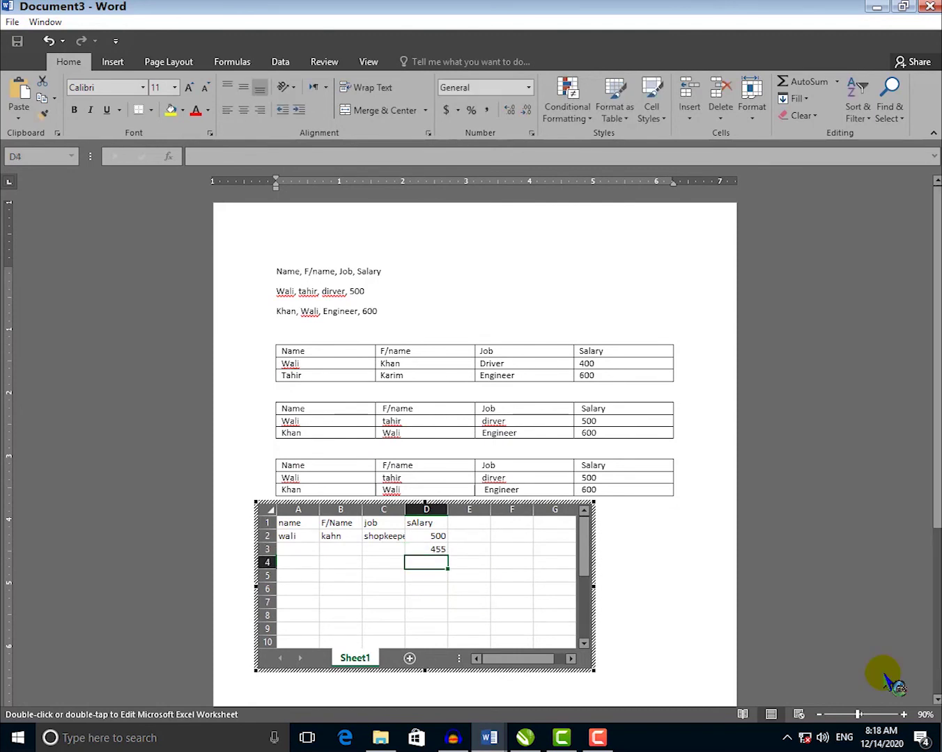
type("67")
type("89")
key("Return")
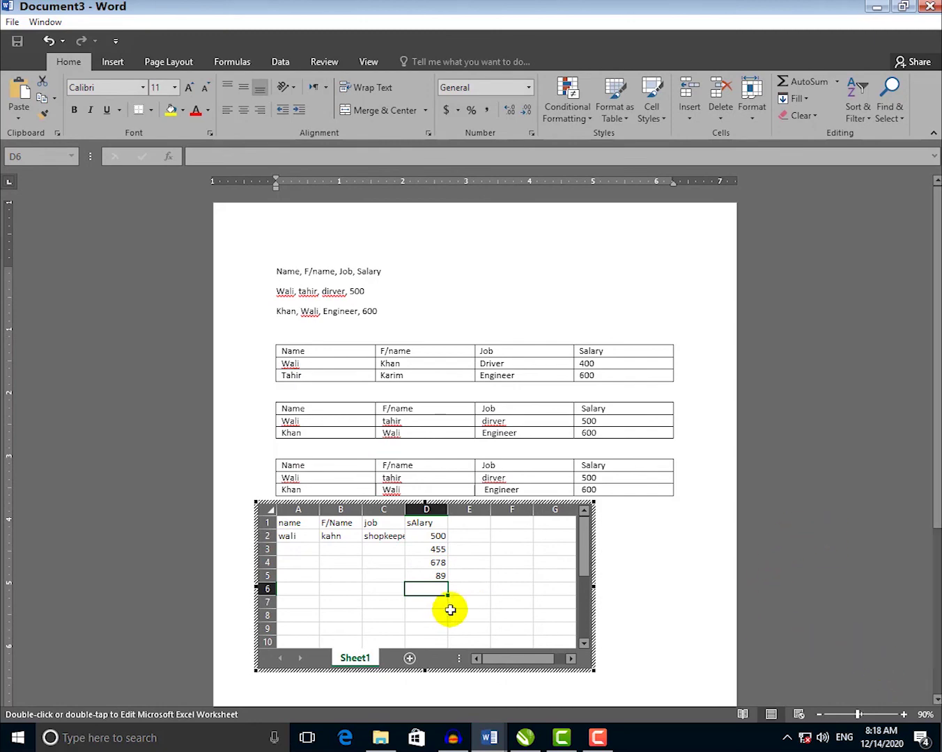
Sum D2:D5 in cell D6 of the embedded spreadsheet and return to the document.
type("=SUM(")
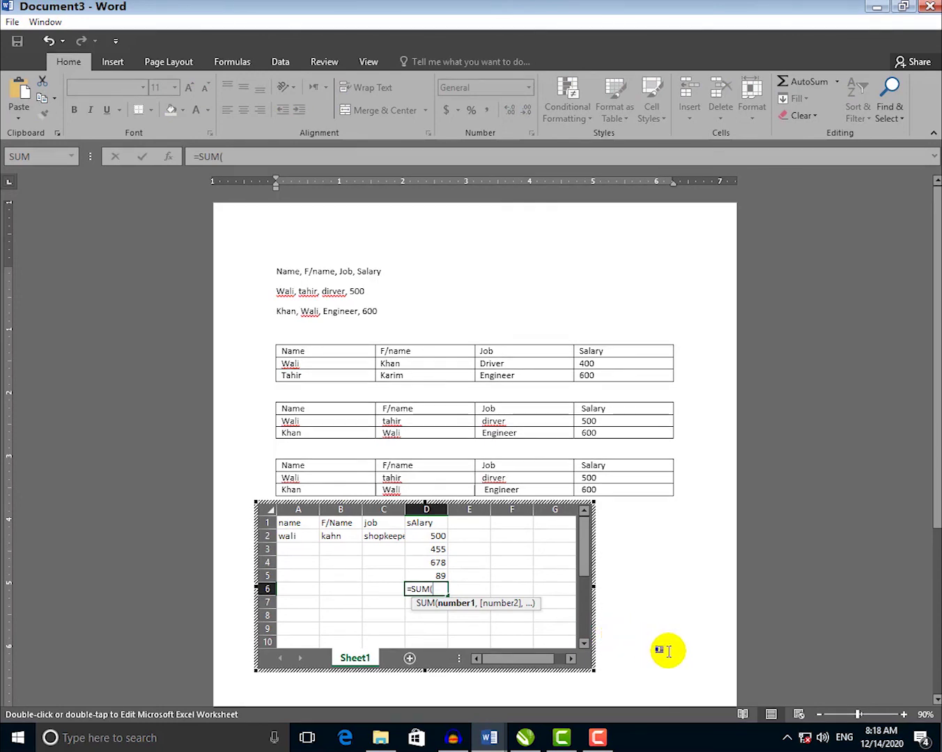
left_click_drag(429, 537, 433, 576)
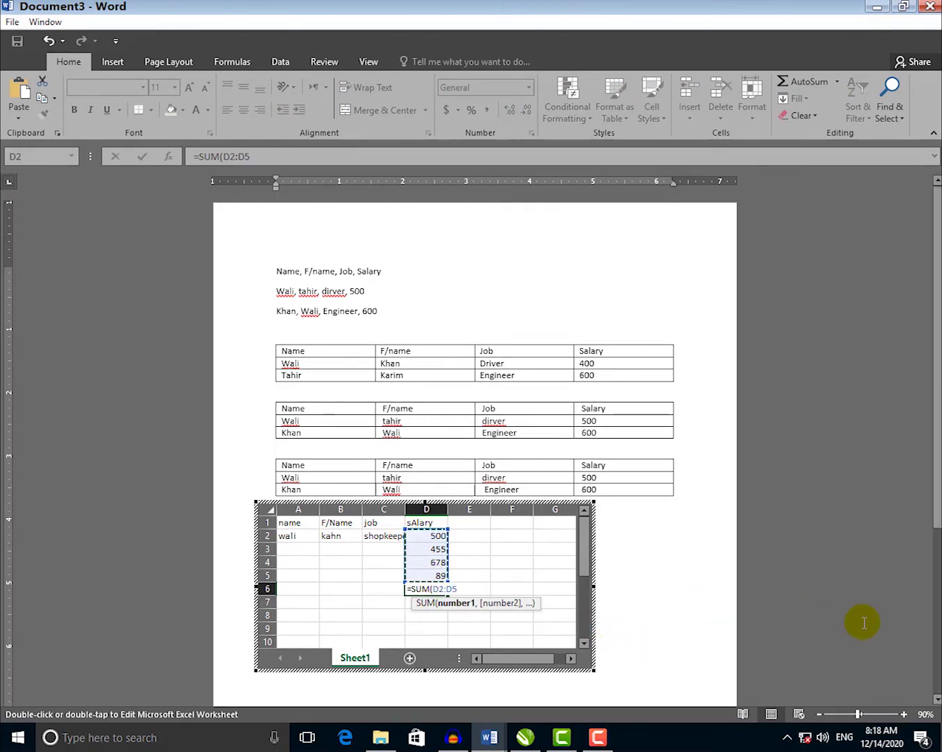
key("Return")
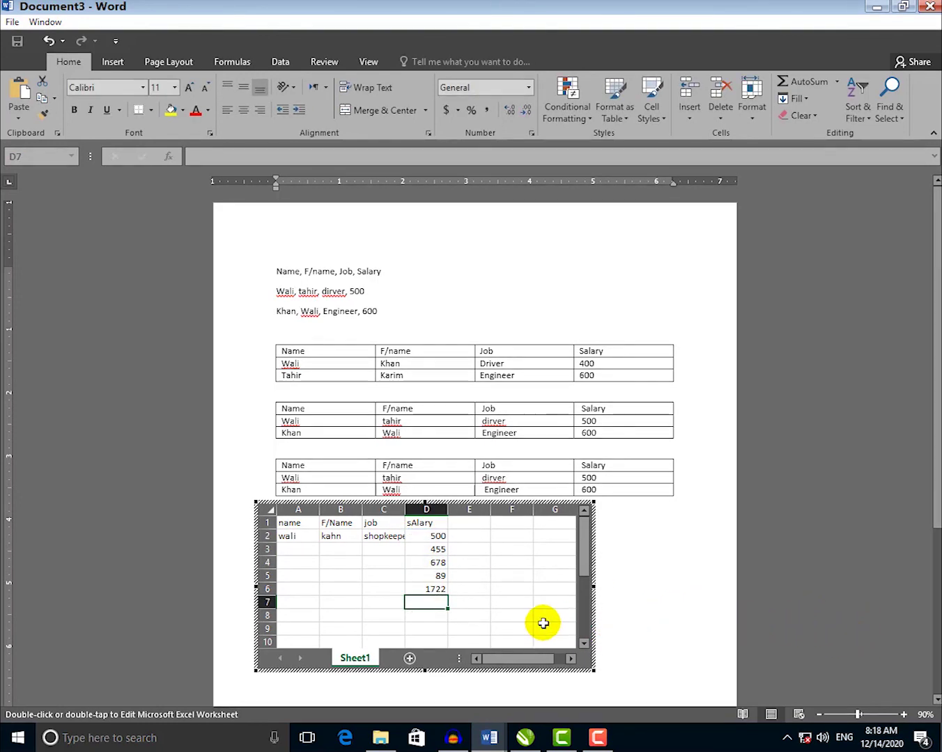
left_click(628, 554)
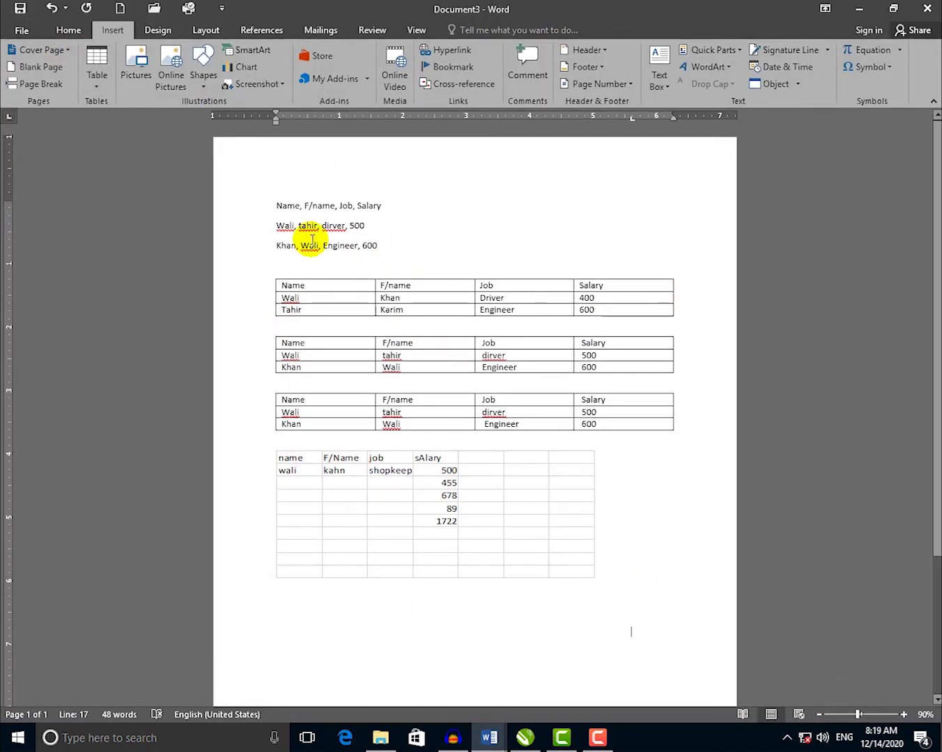
Insert the built-in Calendar 4 quick table below the embedded spreadsheet.
left_click(99, 80)
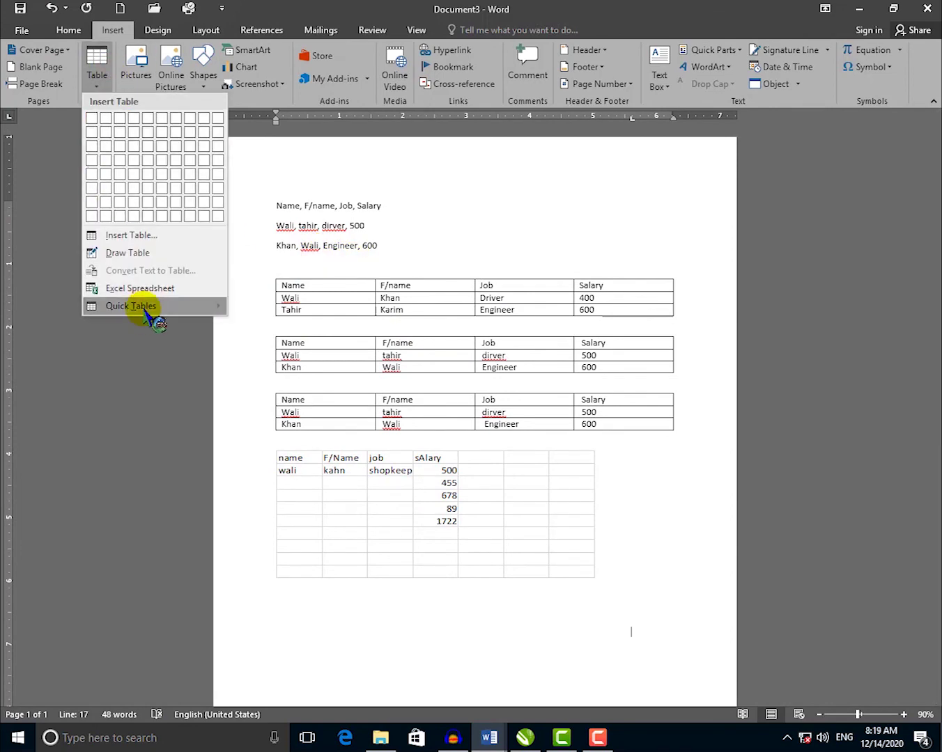
mouse_move(139, 315)
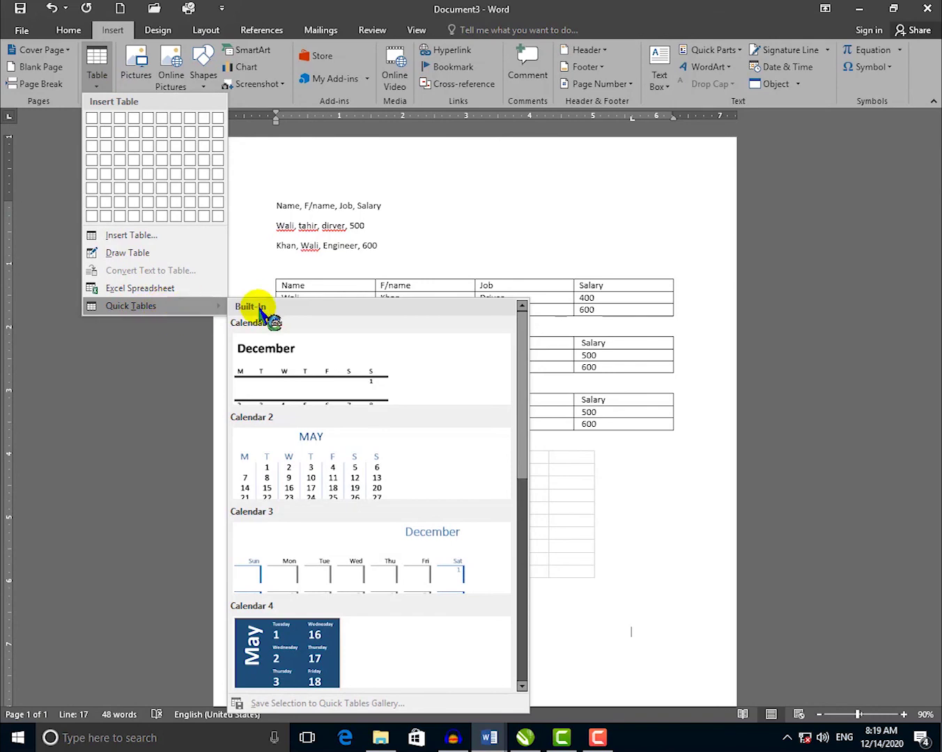
scroll(353, 480, "down", 6)
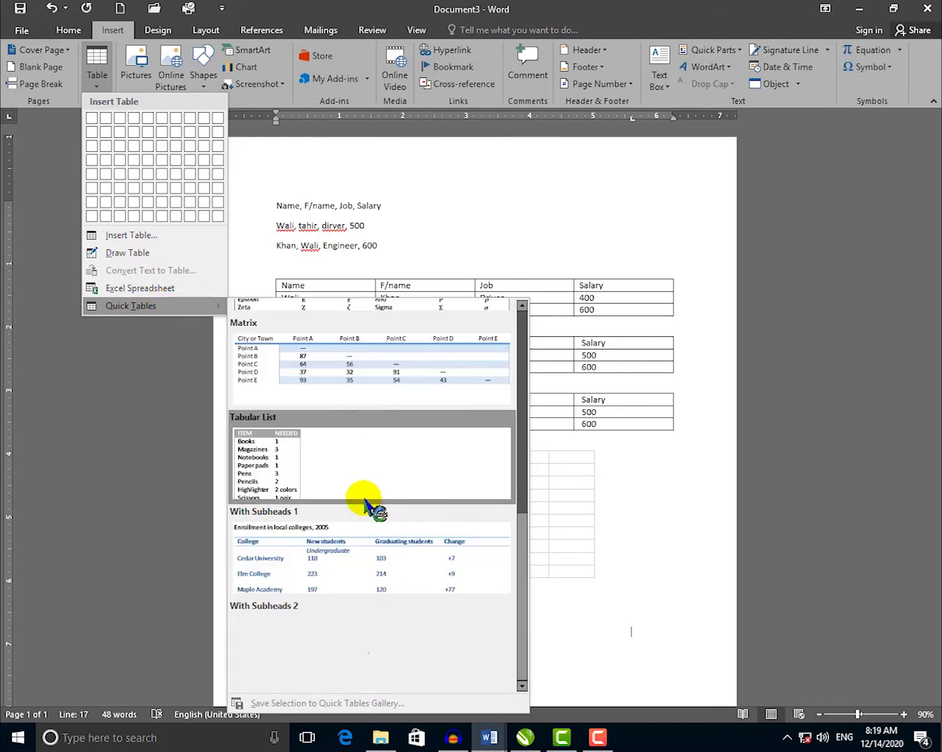
scroll(375, 526, "up", 7)
scroll(376, 530, "down", 5)
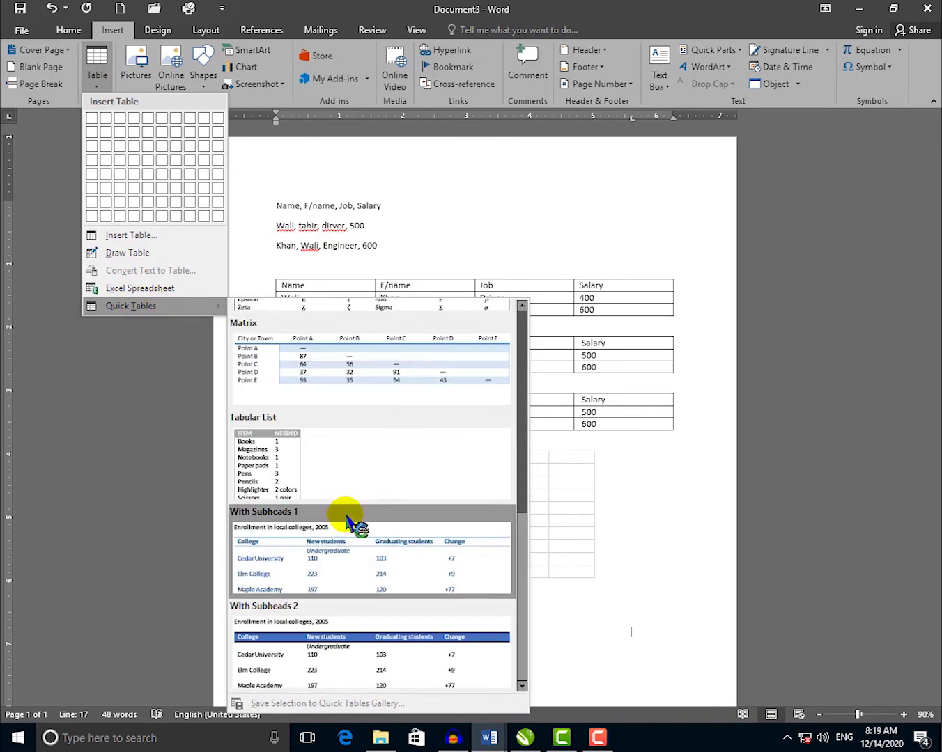
scroll(353, 515, "up", 3)
left_click(317, 464)
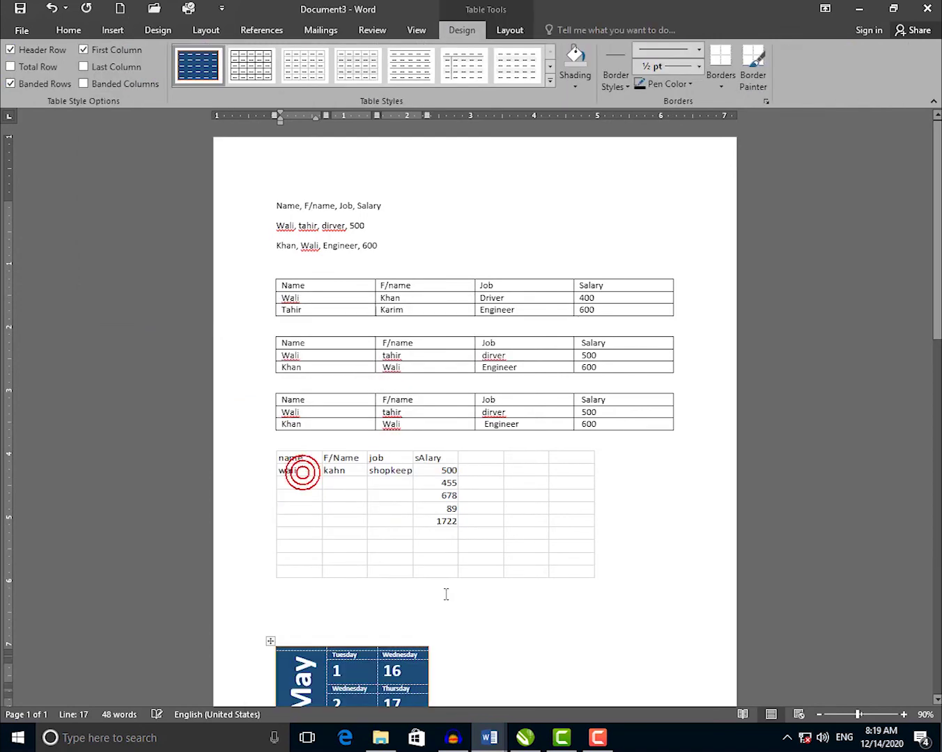
scroll(446, 599, "down", 6)
left_click(336, 430)
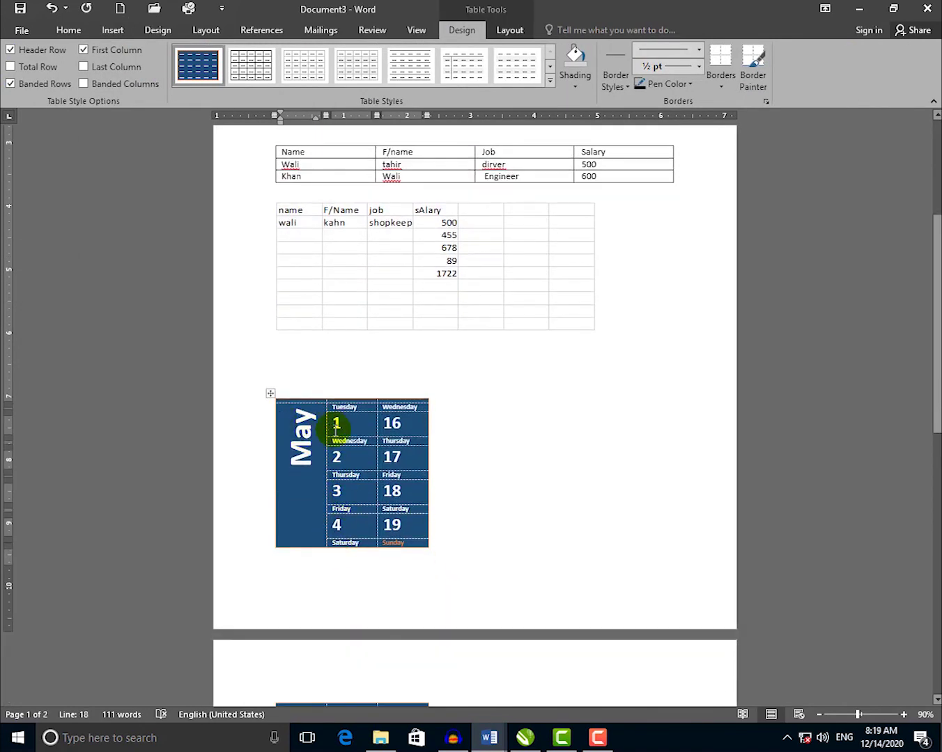
Select the whole May calendar table and switch the table gridlines off and back on.
scroll(336, 426, "up", 6)
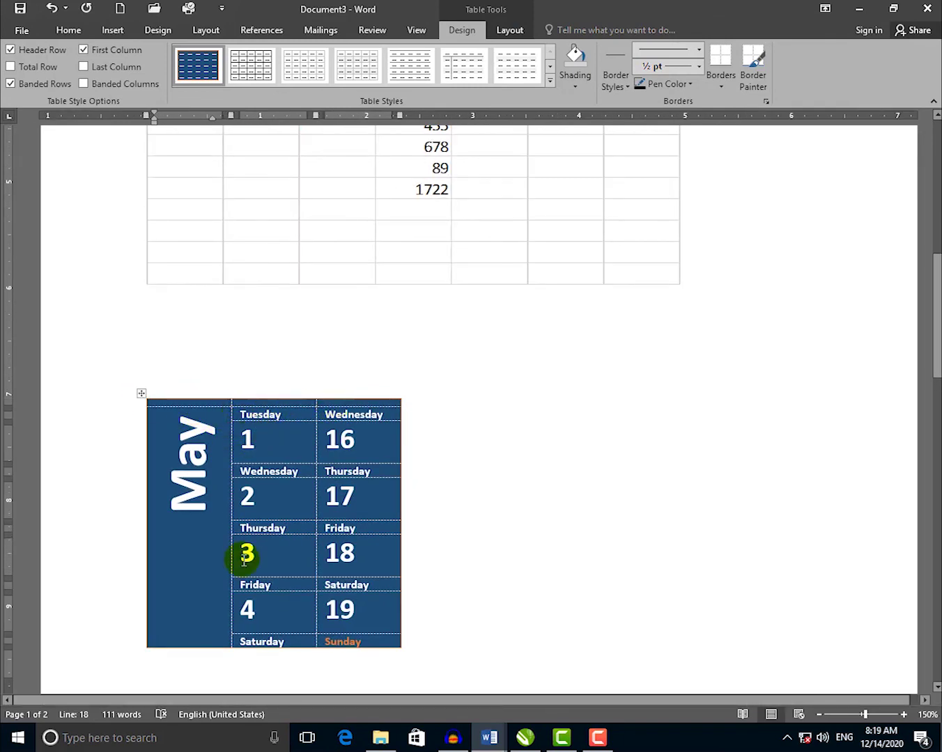
left_click(140, 394)
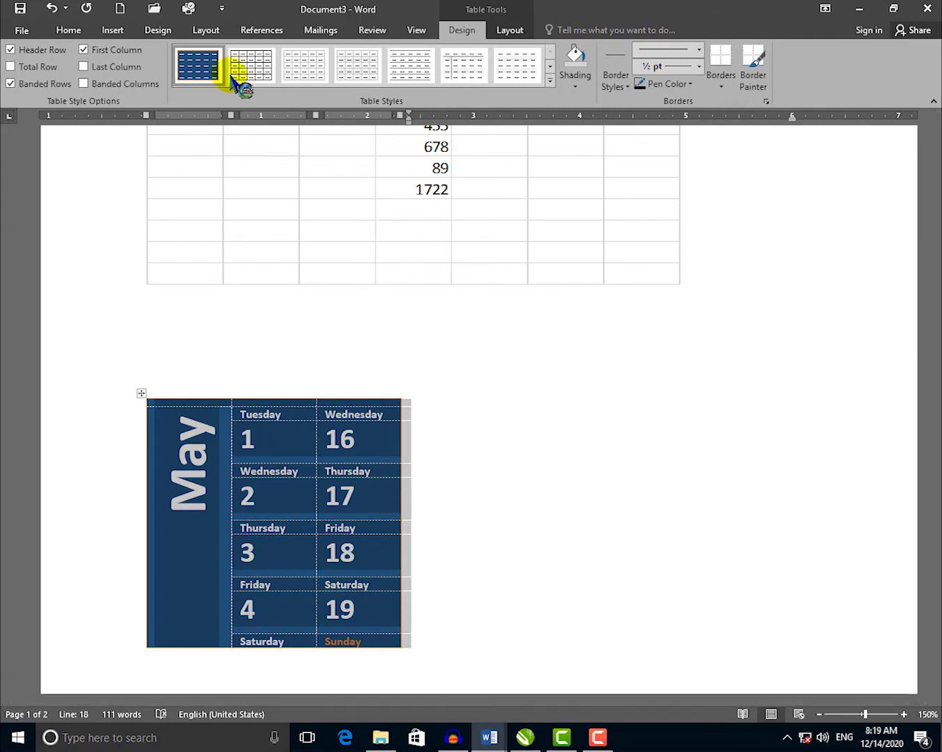
left_click(72, 35)
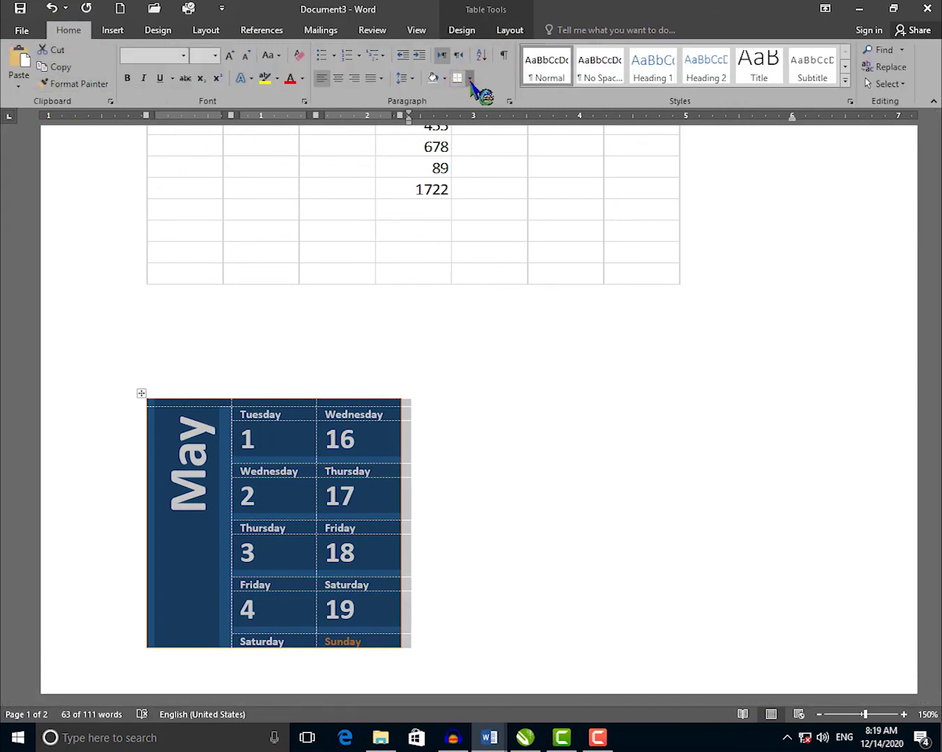
left_click(469, 79)
left_click(498, 351)
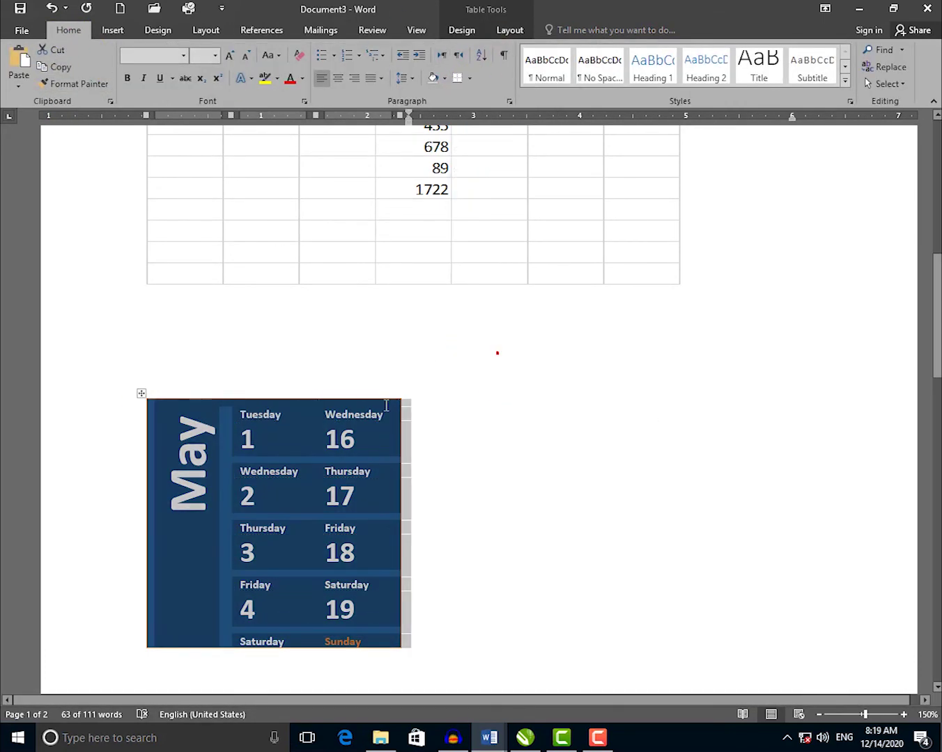
left_click(471, 78)
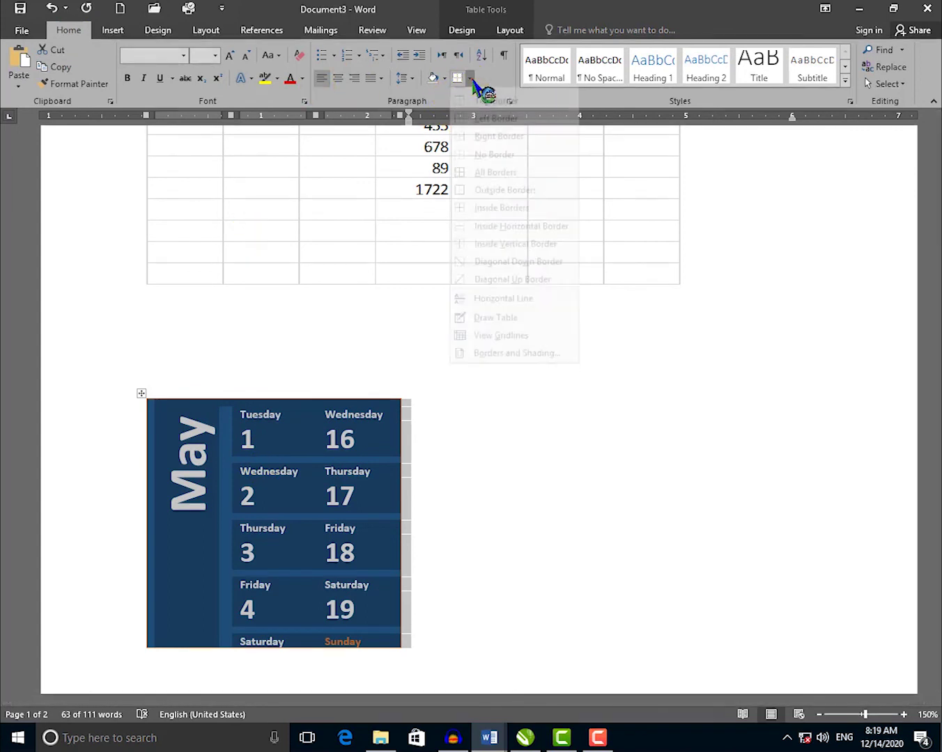
left_click(496, 350)
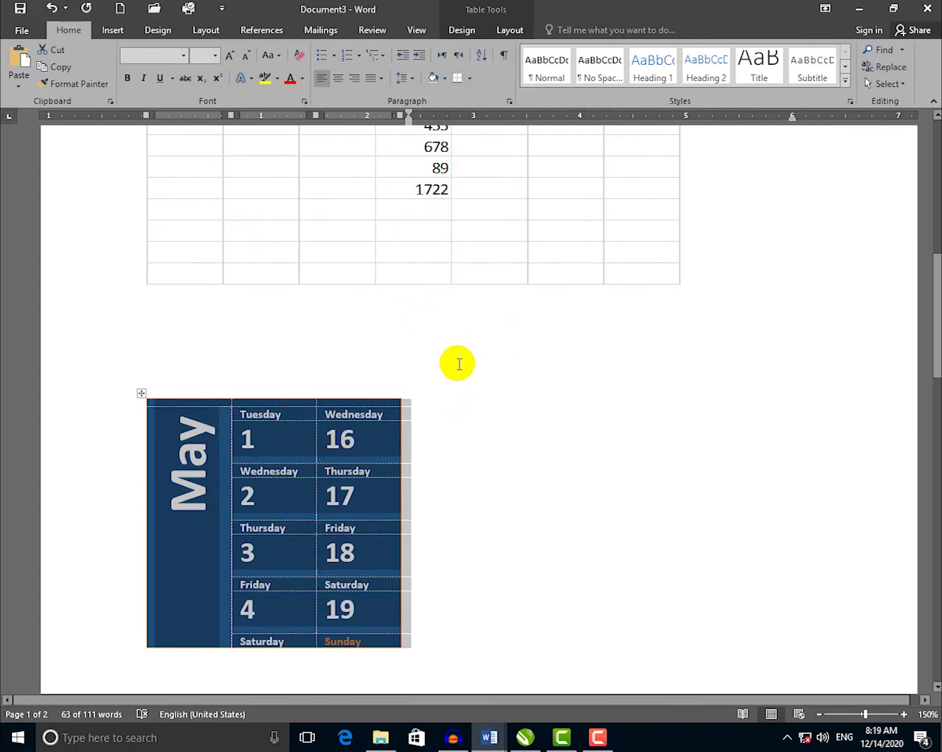
Examine the table design and table layout tools available for the selected May calendar table.
scroll(459, 364, "down", 11)
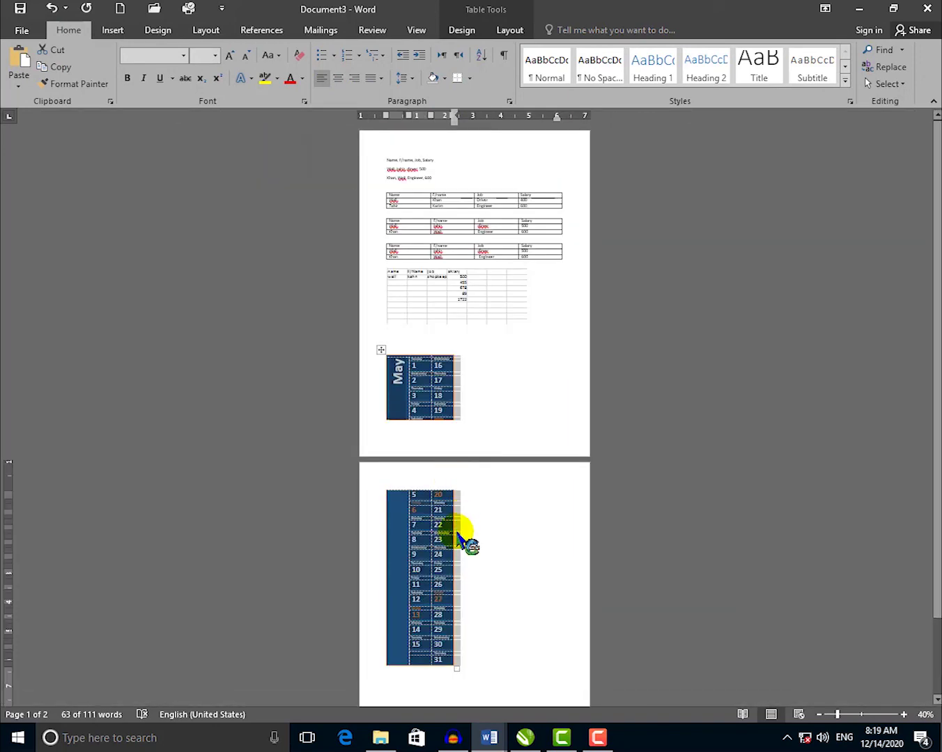
left_click(104, 31)
left_click(69, 31)
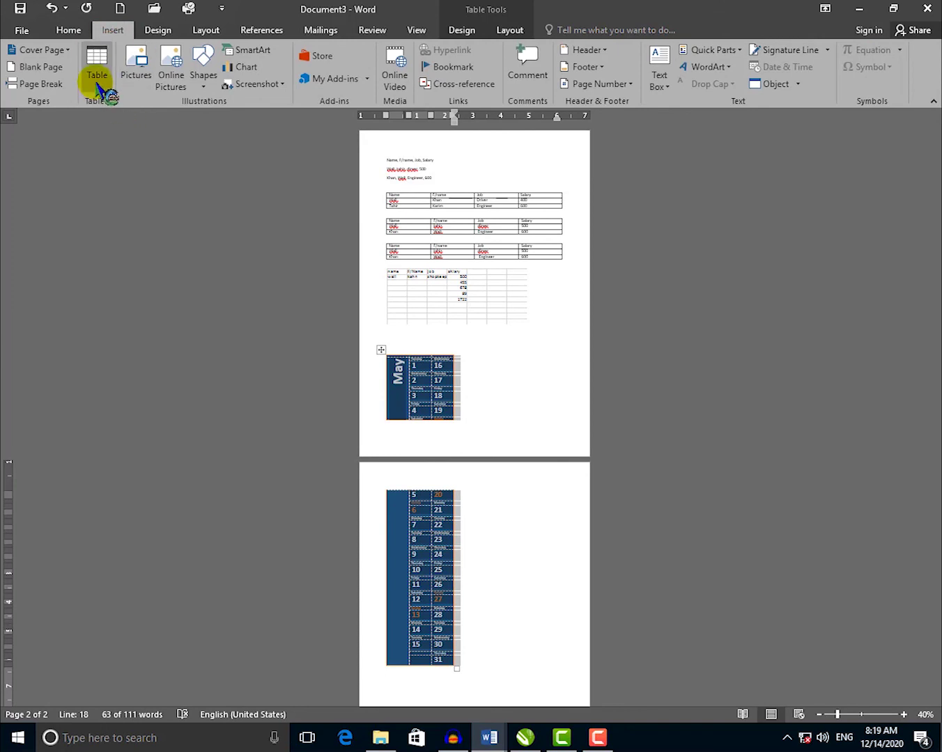
left_click(97, 75)
left_click(463, 31)
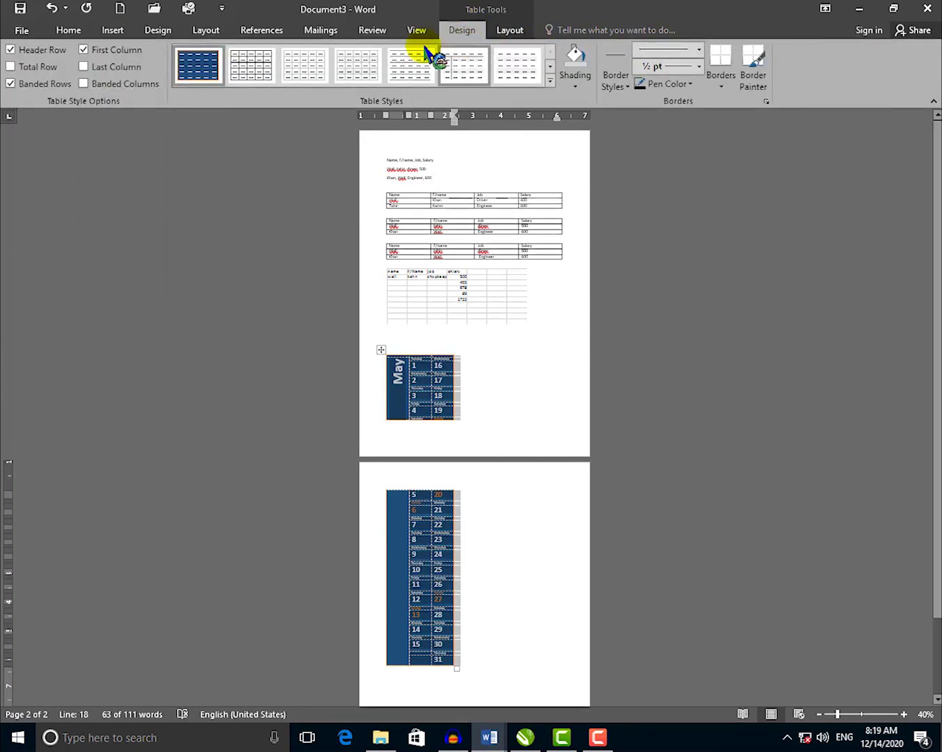
left_click(510, 30)
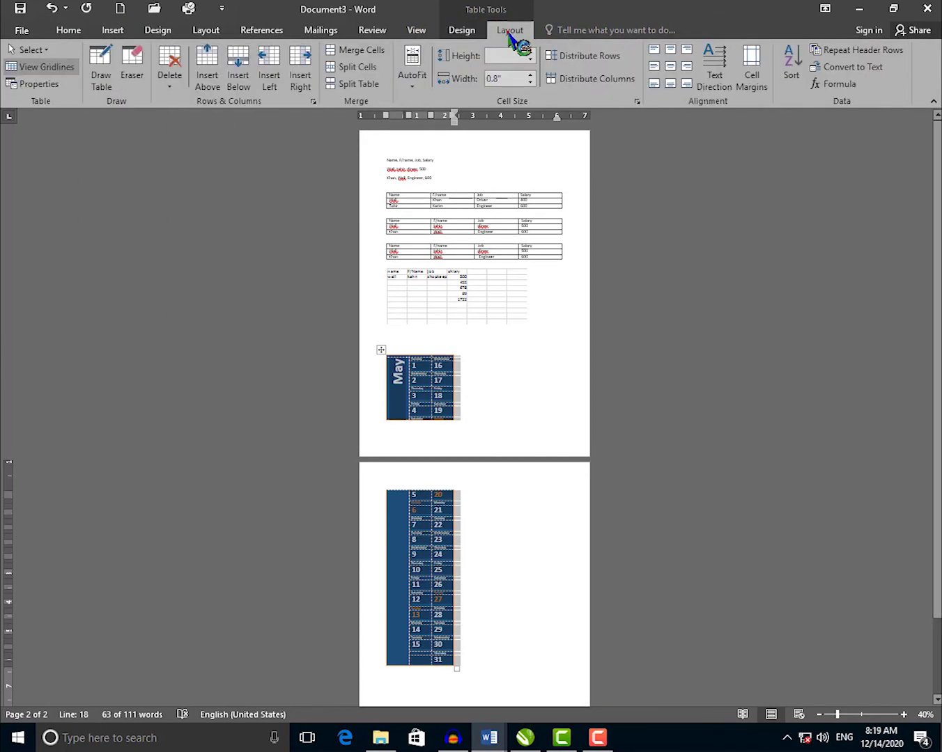
left_click(462, 31)
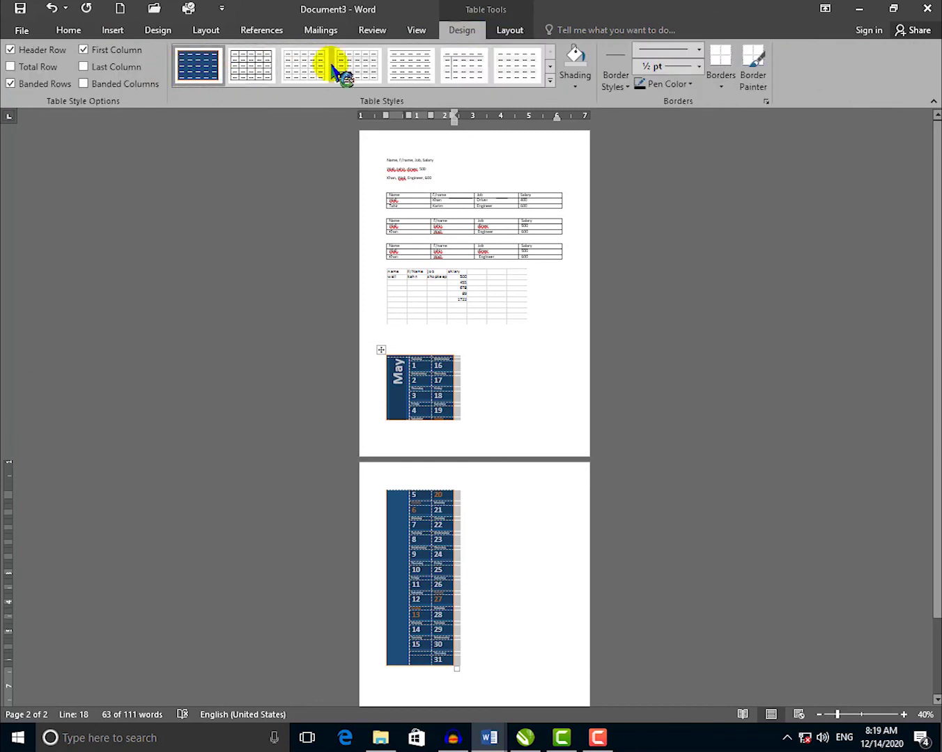
left_click(506, 32)
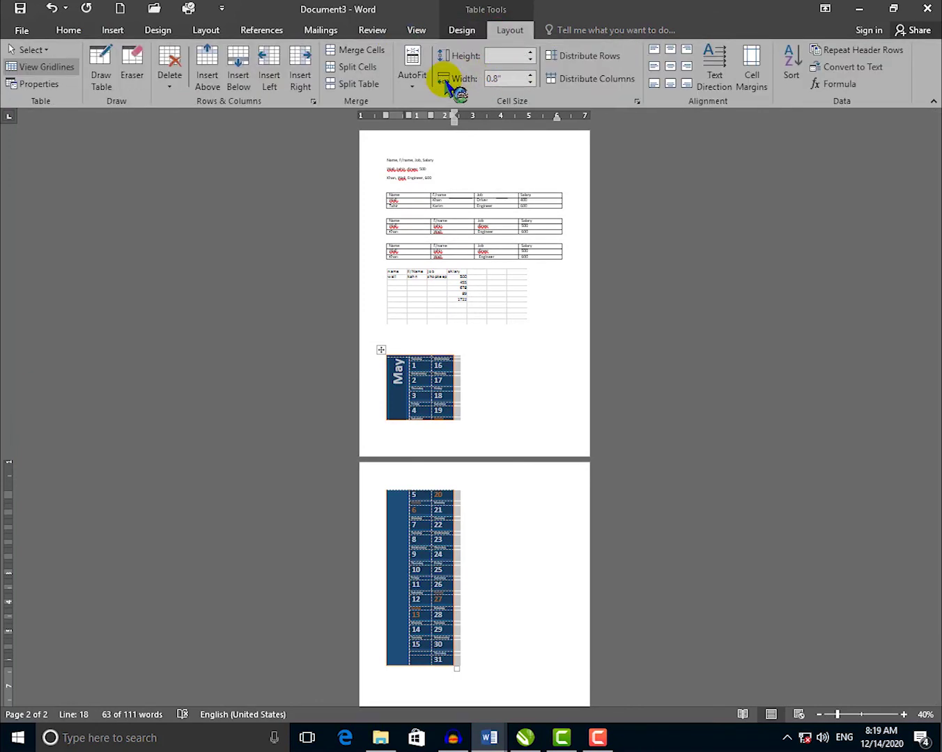
left_click(384, 350)
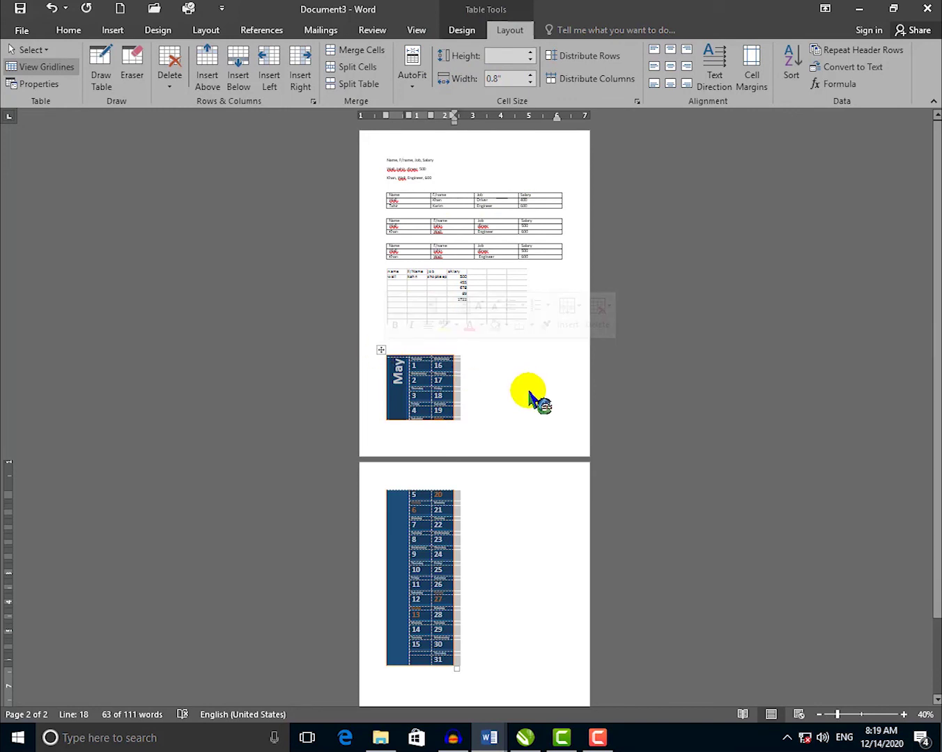